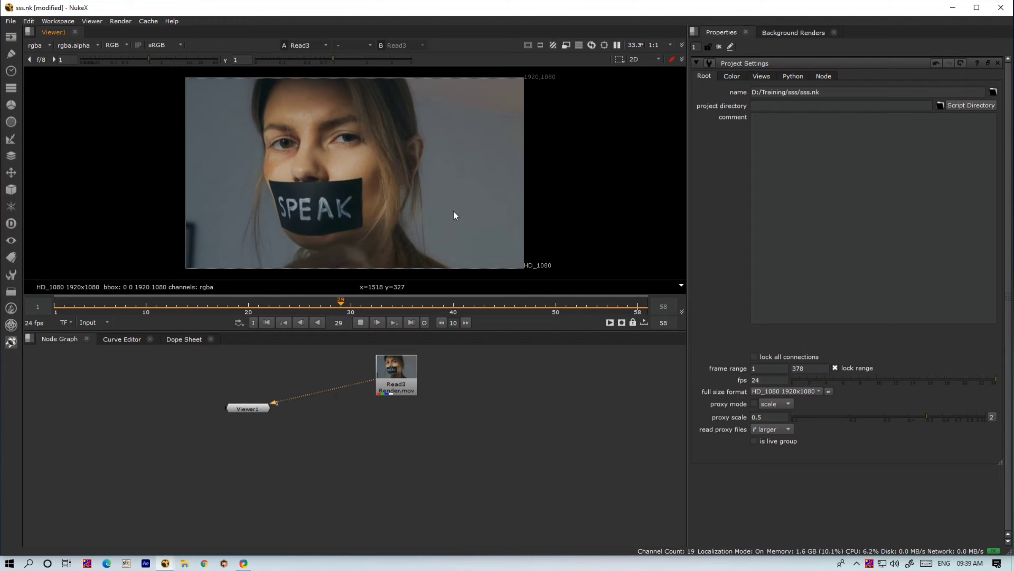
- Stop the footage playback and set the project's full size format to HD_1080
scroll(451, 209, "up", 1)
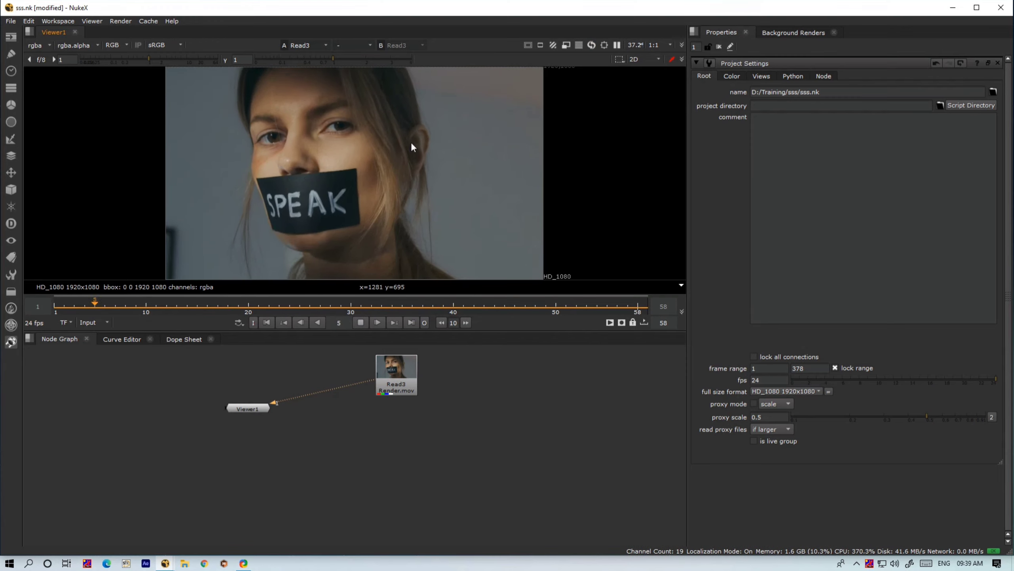
left_click(361, 323)
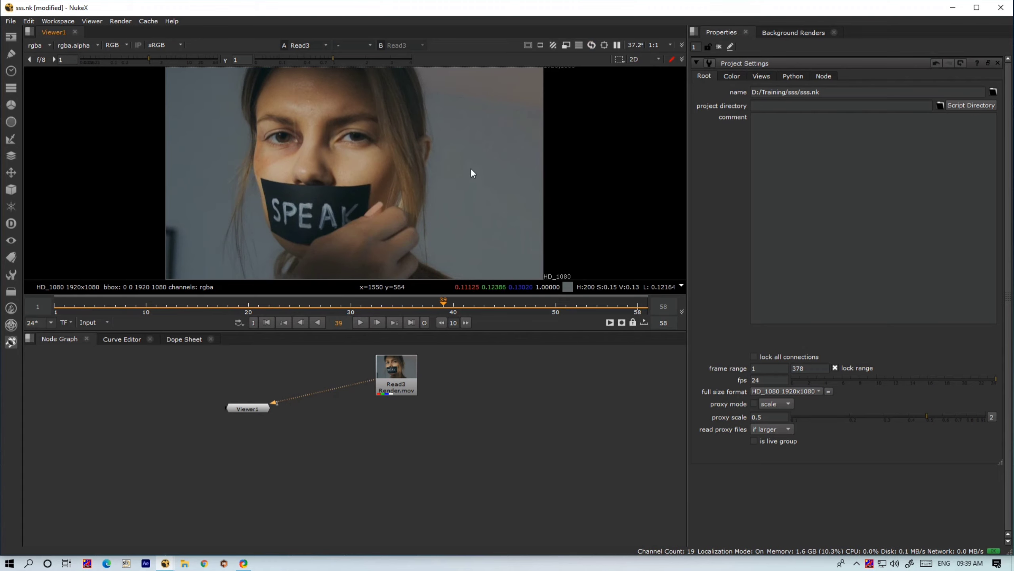
middle_click_drag(471, 168, 438, 222)
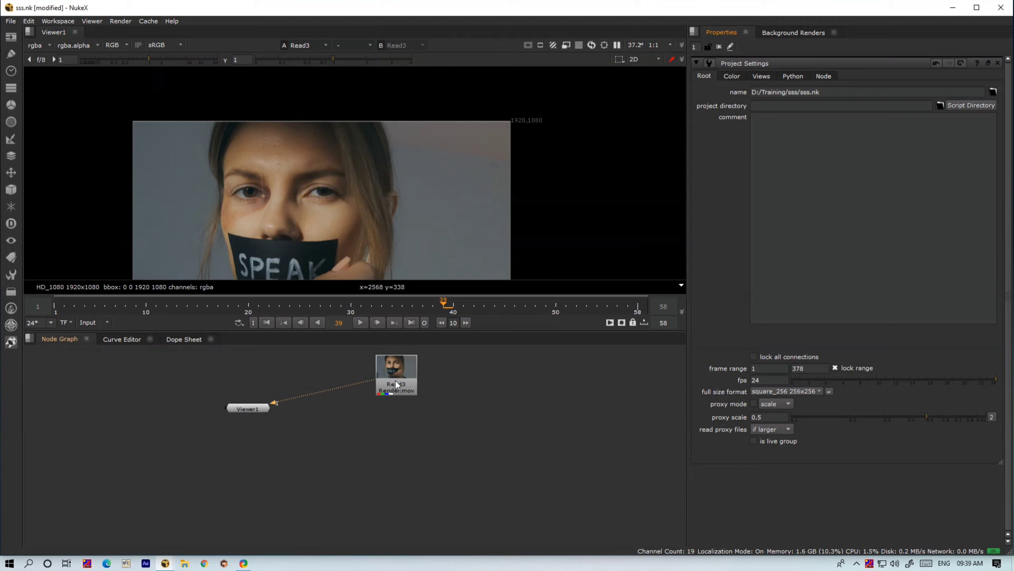
left_click(396, 383)
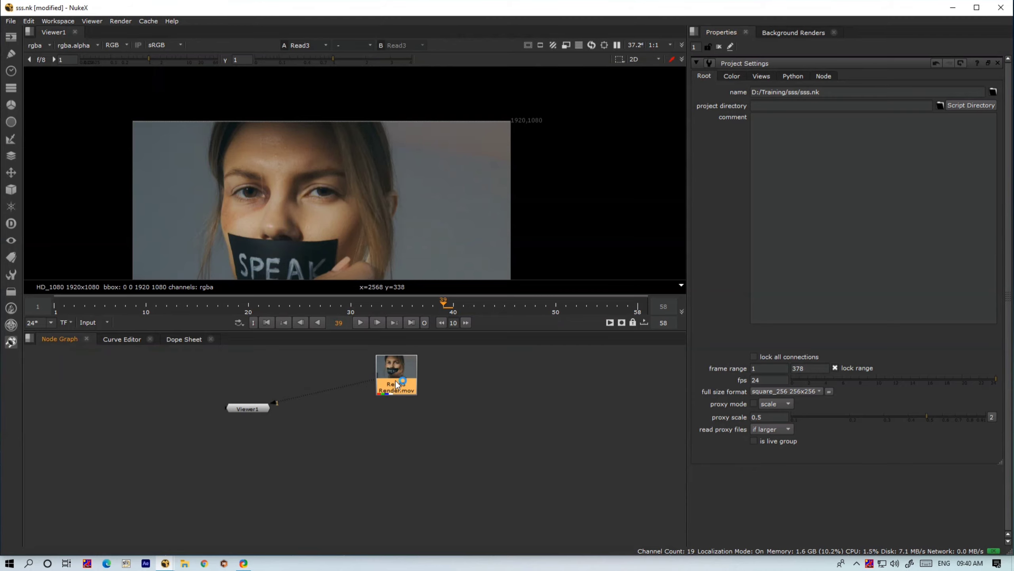
left_click(775, 393)
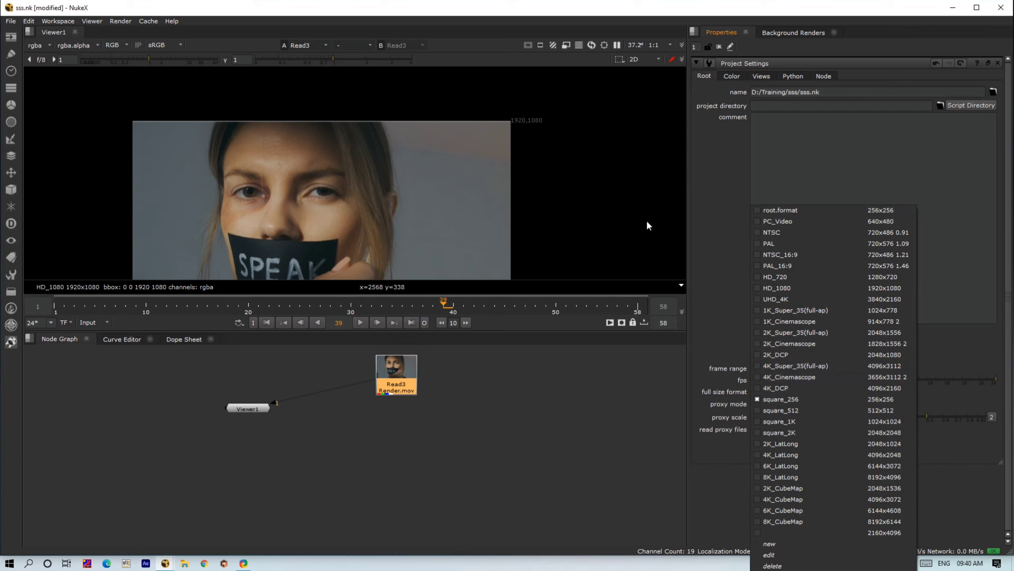
left_click(795, 287)
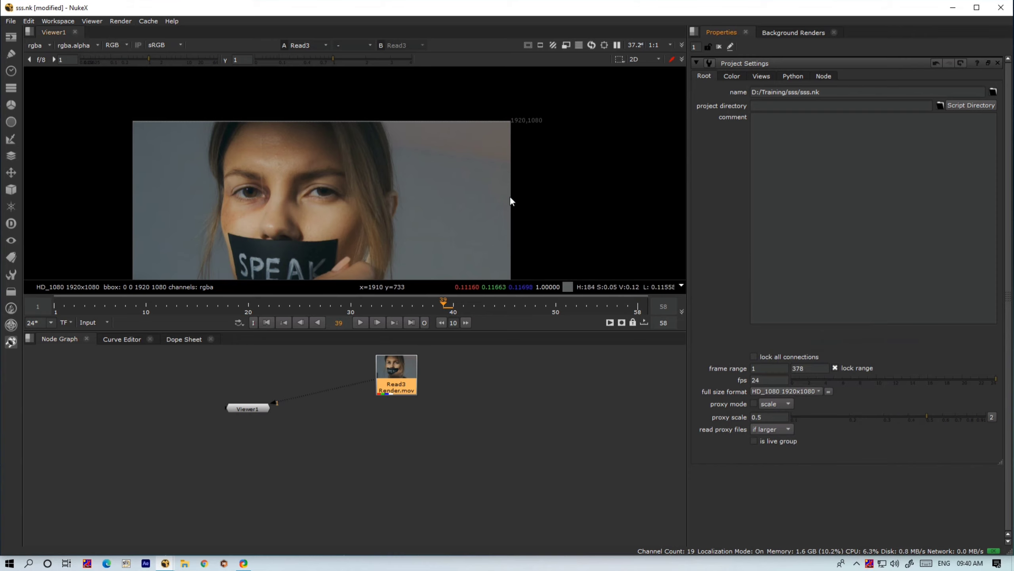
- Rearrange the Viewer1 and Read3 nodes in the node graph and return the playhead to frame 1
left_click_drag(248, 409, 237, 445)
mouse_move(412, 369)
left_mouse_down()
mouse_move(402, 386)
mouse_move(399, 379)
left_mouse_up()
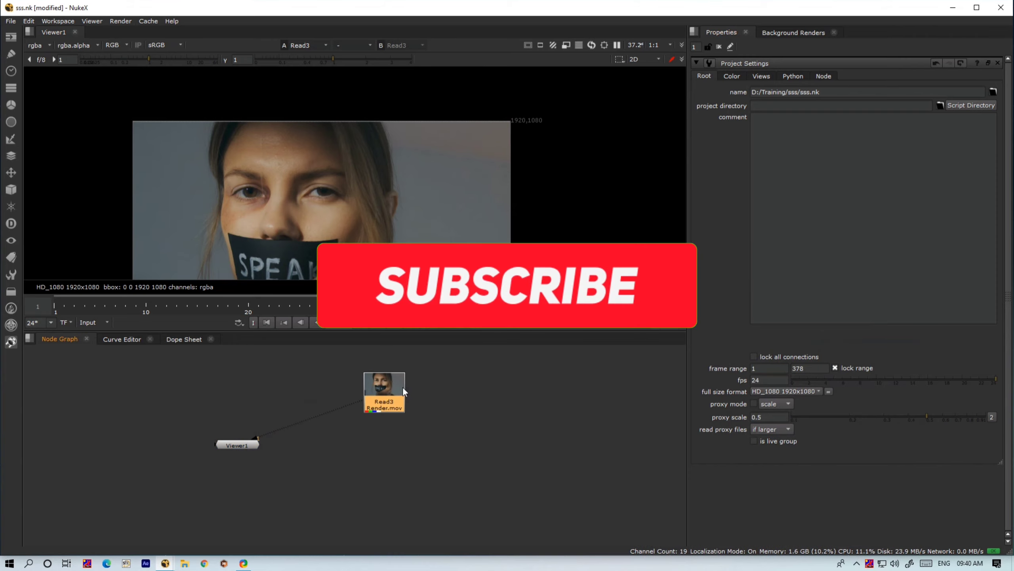
key("f")
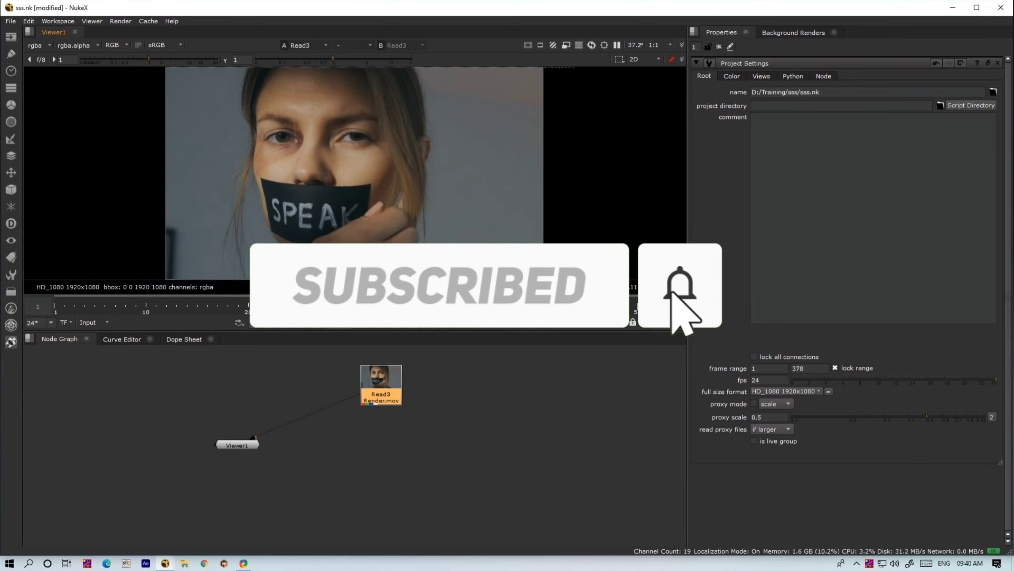
key("Home")
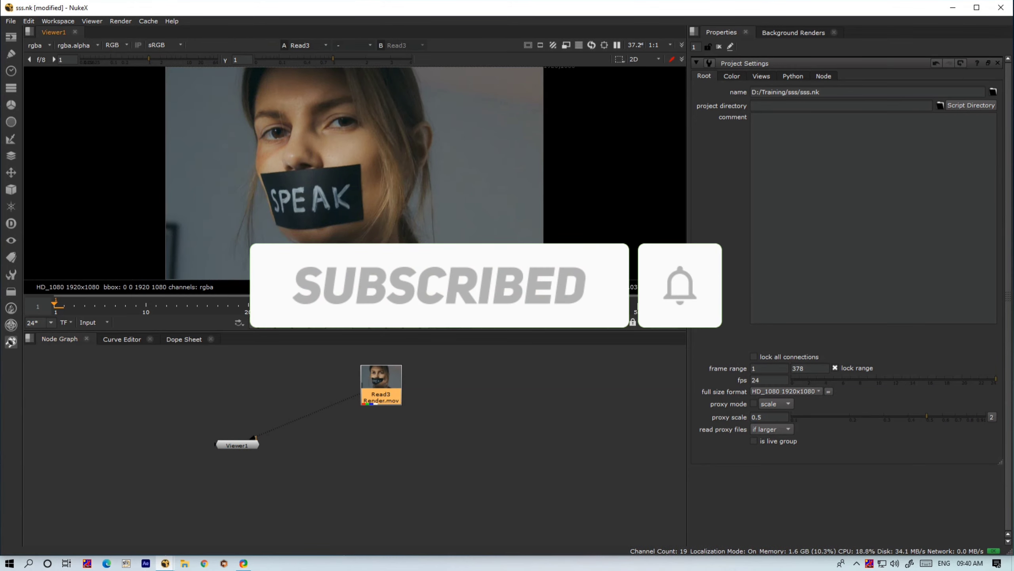
- Add a Text node and connect it directly below the Read3 footage node
left_click(399, 423)
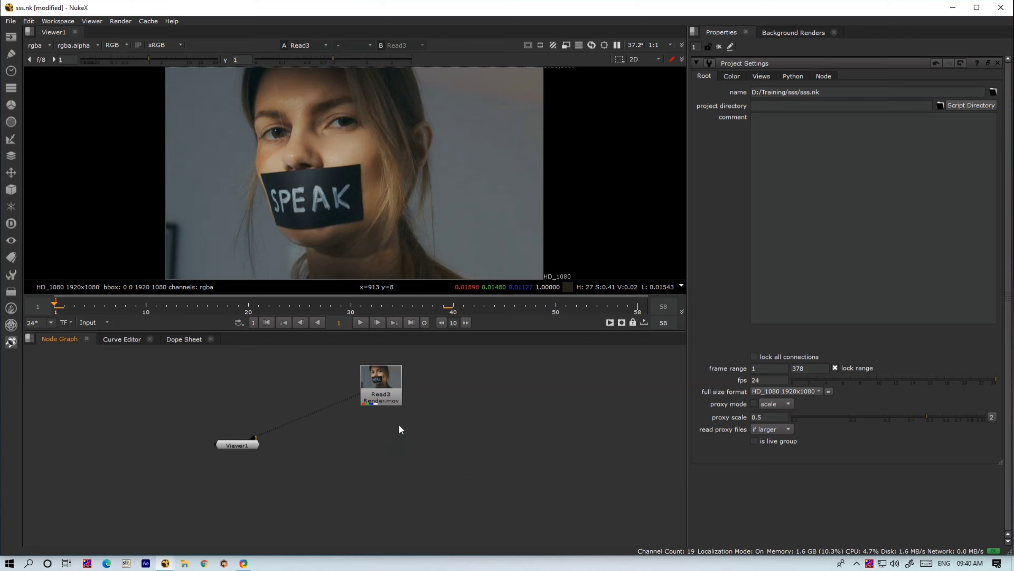
key("Tab")
type("text")
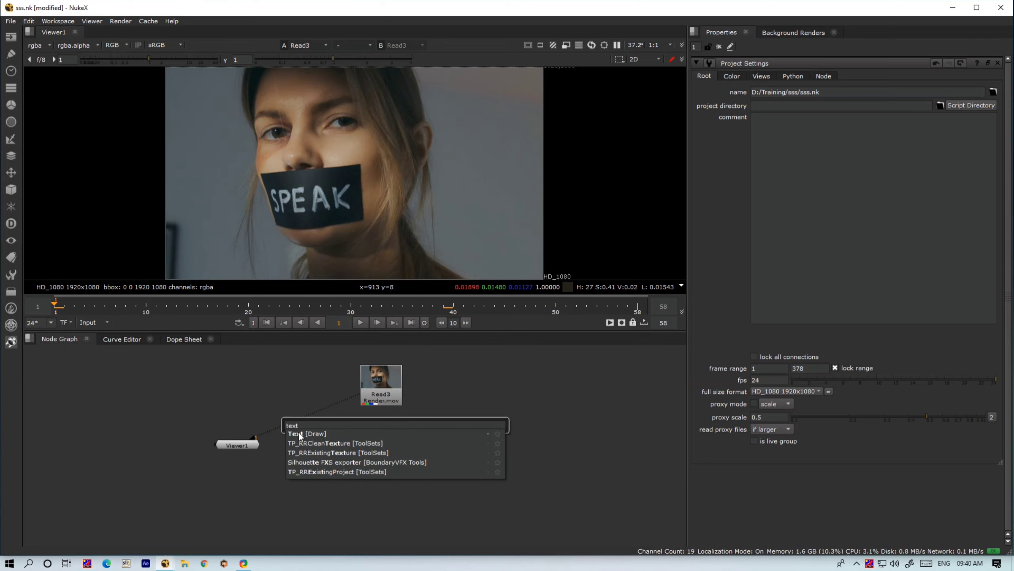
left_click(300, 433)
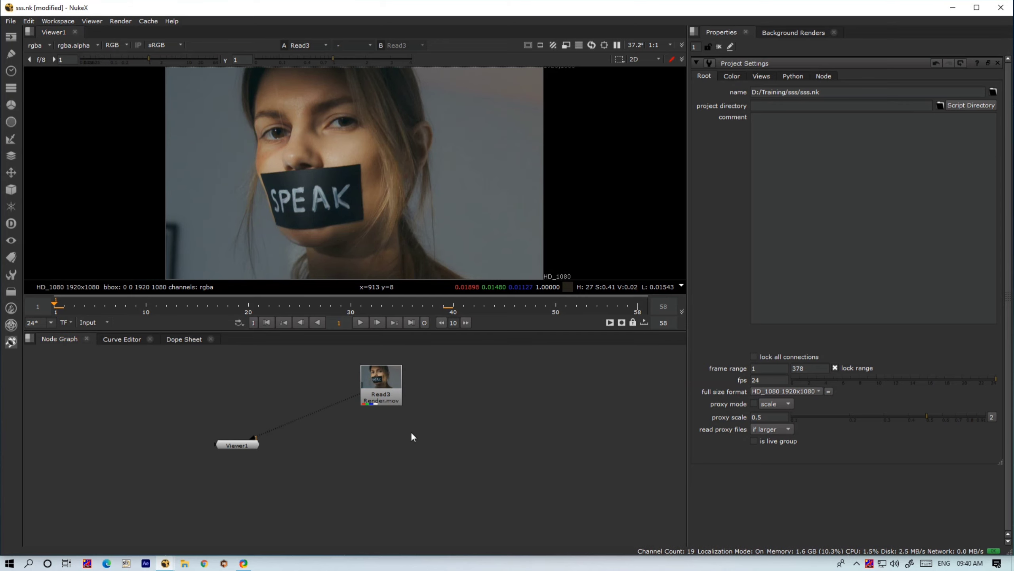
mouse_move(385, 432)
left_mouse_down()
mouse_move(382, 389)
mouse_move(388, 450)
left_mouse_up()
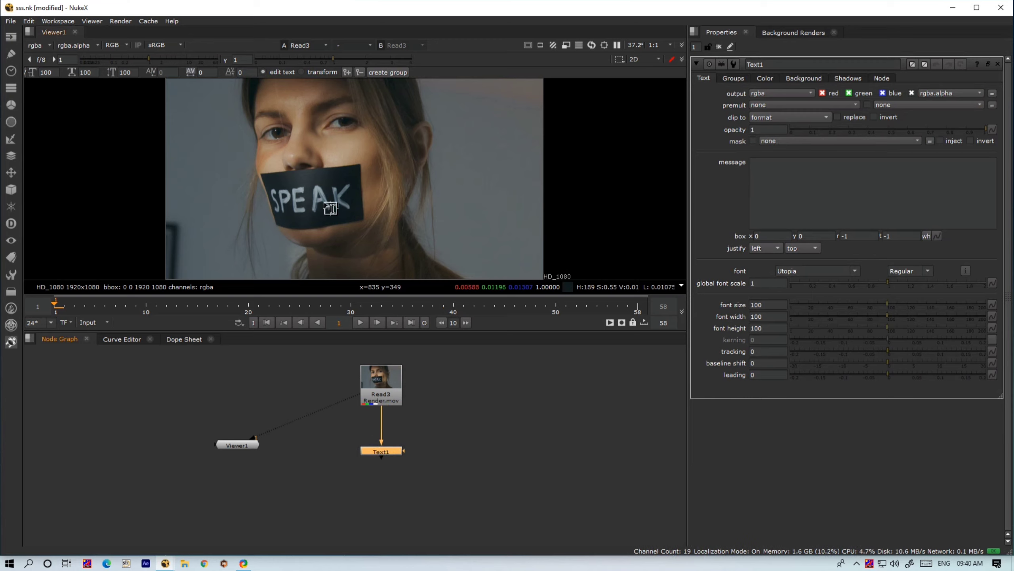
- Enter SPEAK as the Text node's message and move its text box from the frame corner to the woman's upper lip
left_click(818, 206)
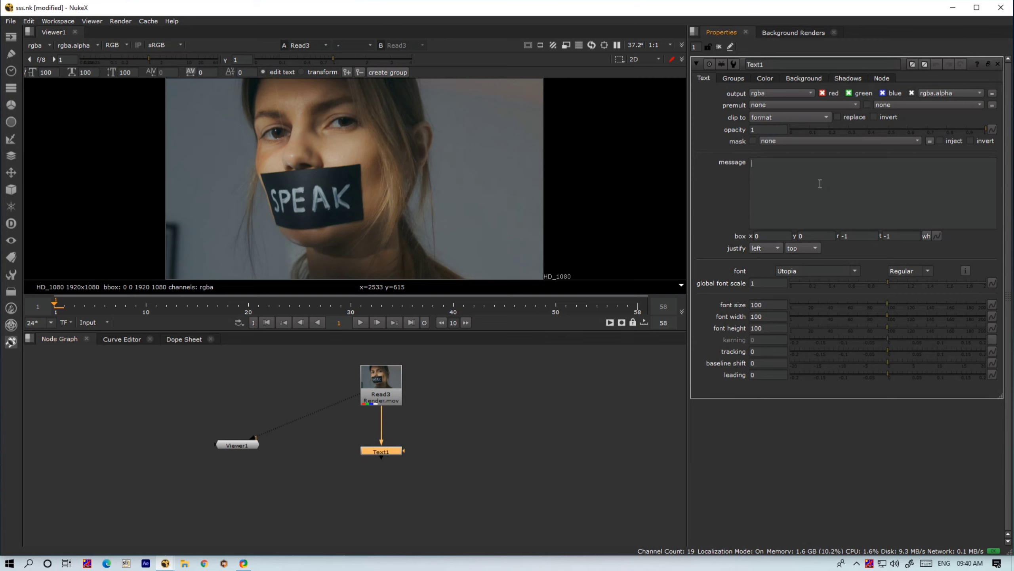
type("Spea")
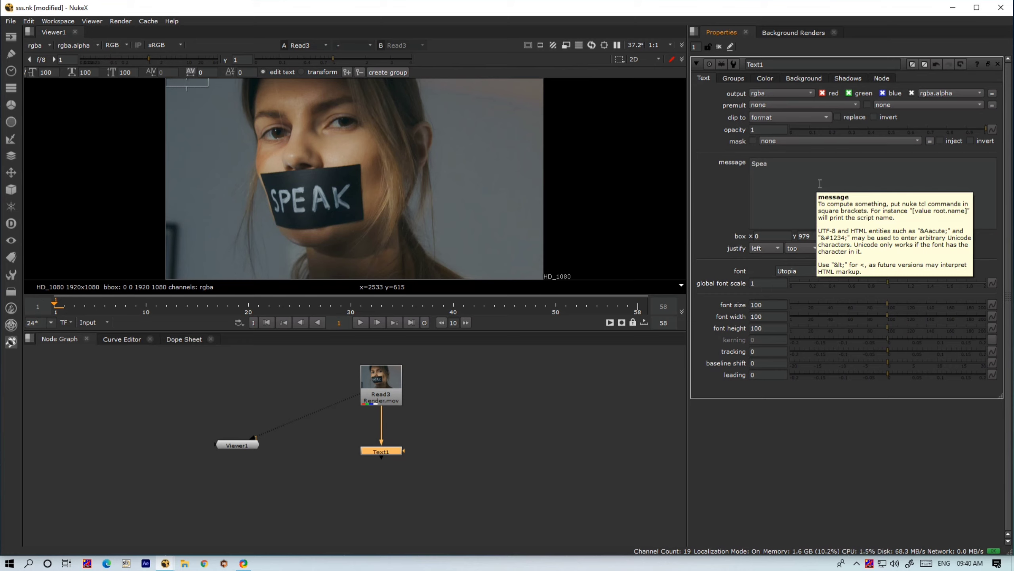
key("BackSpace")
key("BackSpace")
type("K")
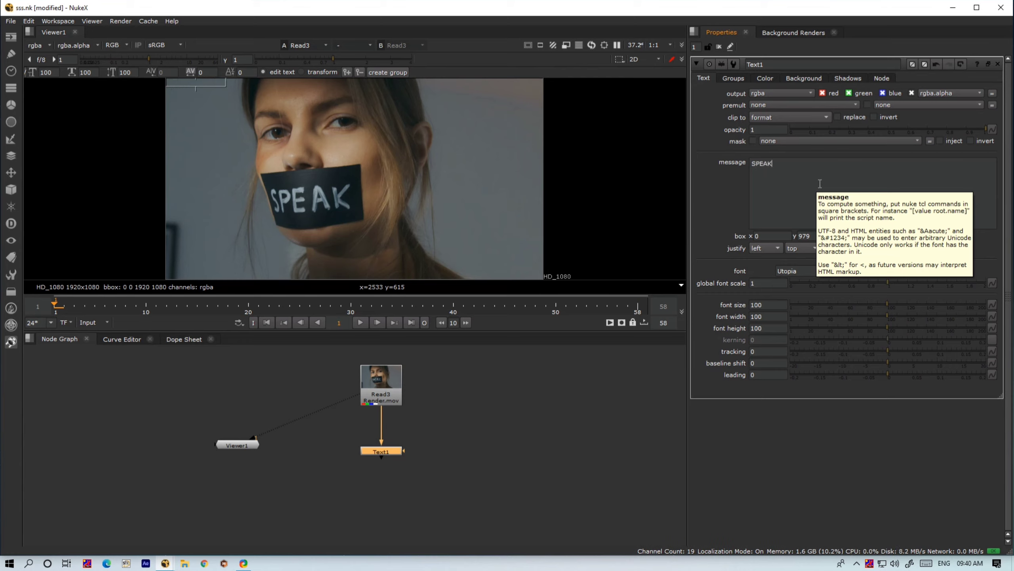
middle_click_drag(282, 176, 294, 227)
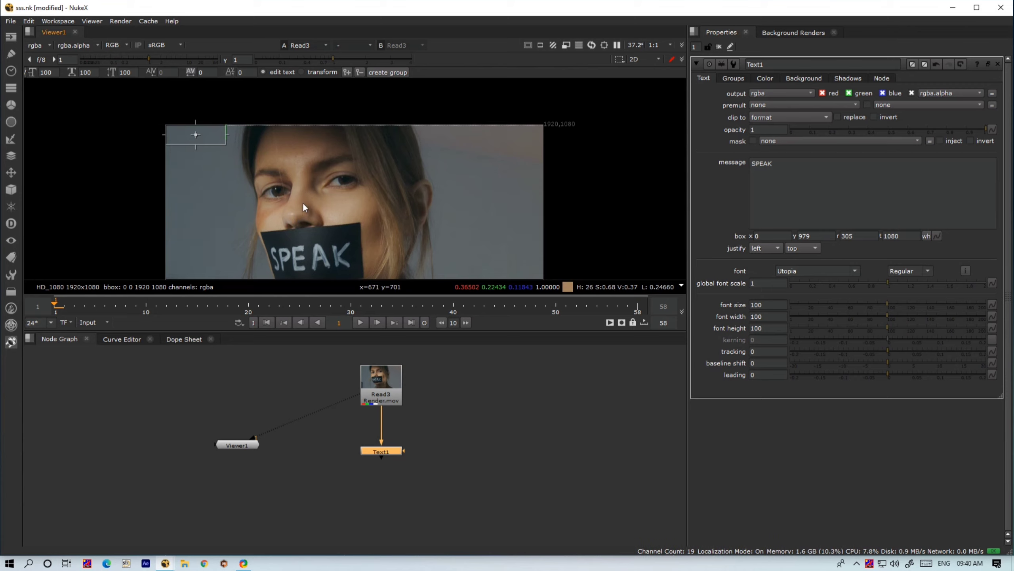
left_click_drag(196, 135, 306, 224)
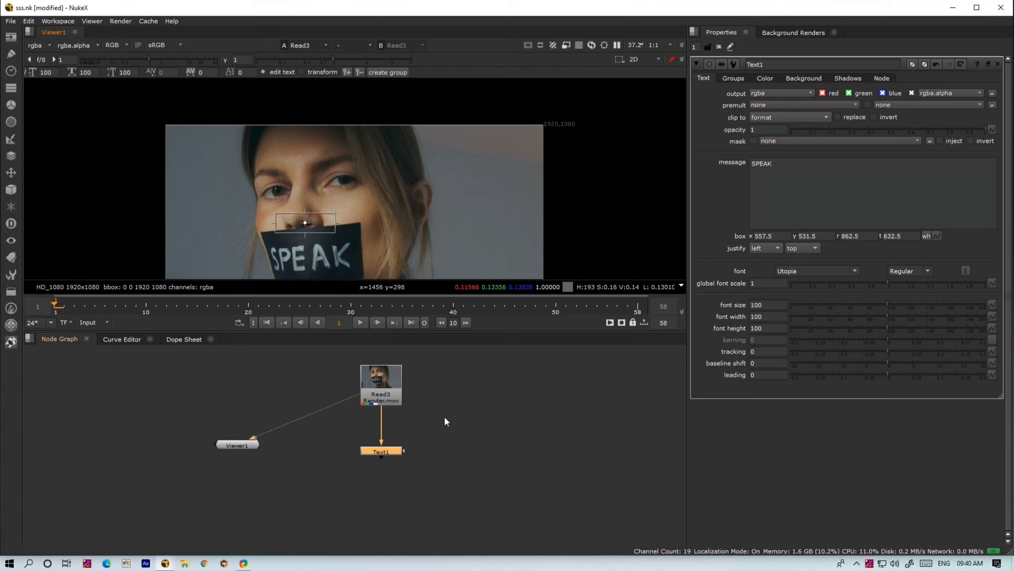
- Try a Grade node on Read3 masked by the detached Text1 node, view it, and delete the Grade node
left_click_drag(382, 415, 464, 448)
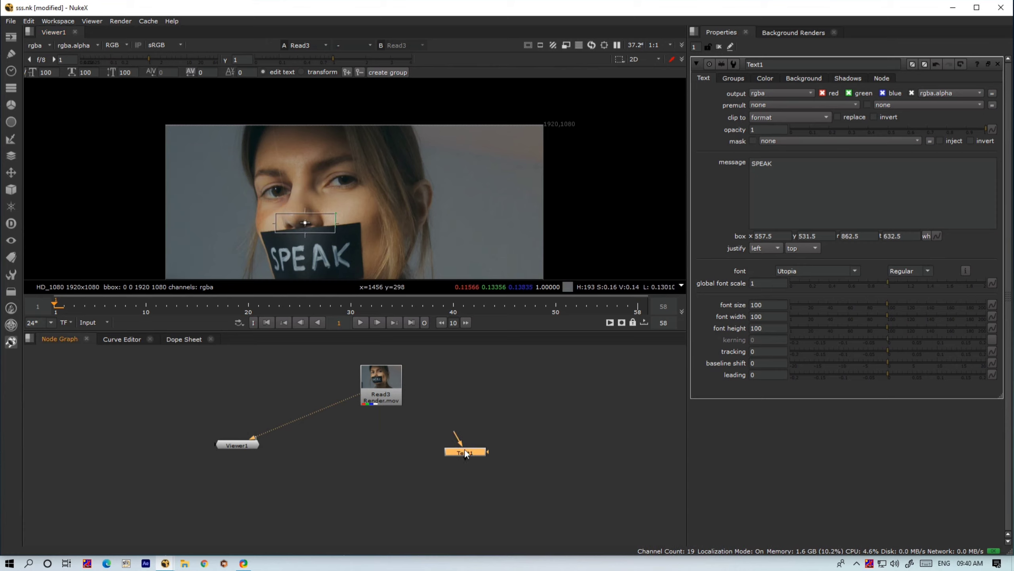
left_click(387, 445)
key("g")
left_click_drag(382, 435, 381, 390)
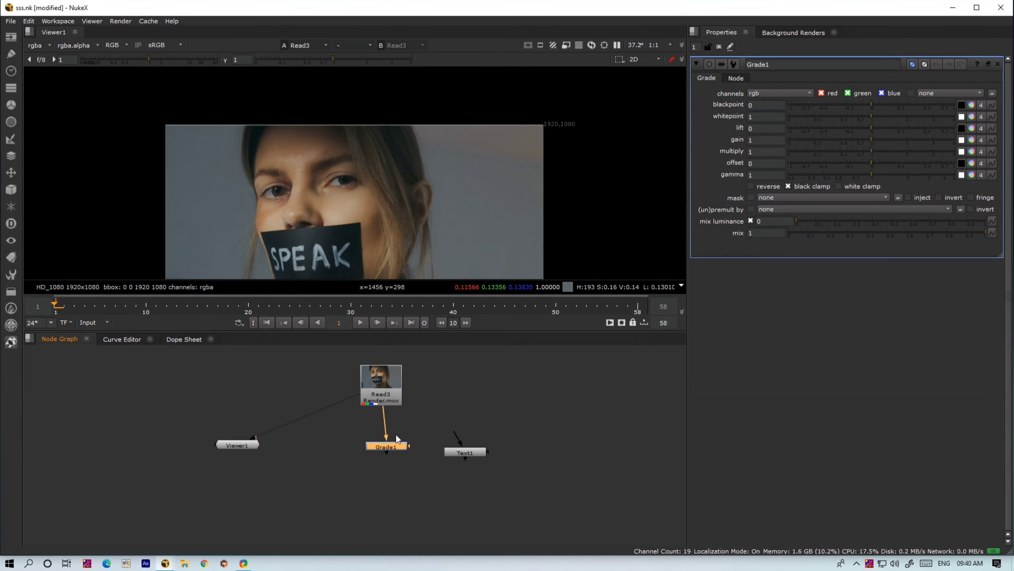
left_click_drag(408, 445, 467, 452)
left_click_drag(389, 447, 385, 452)
key("1")
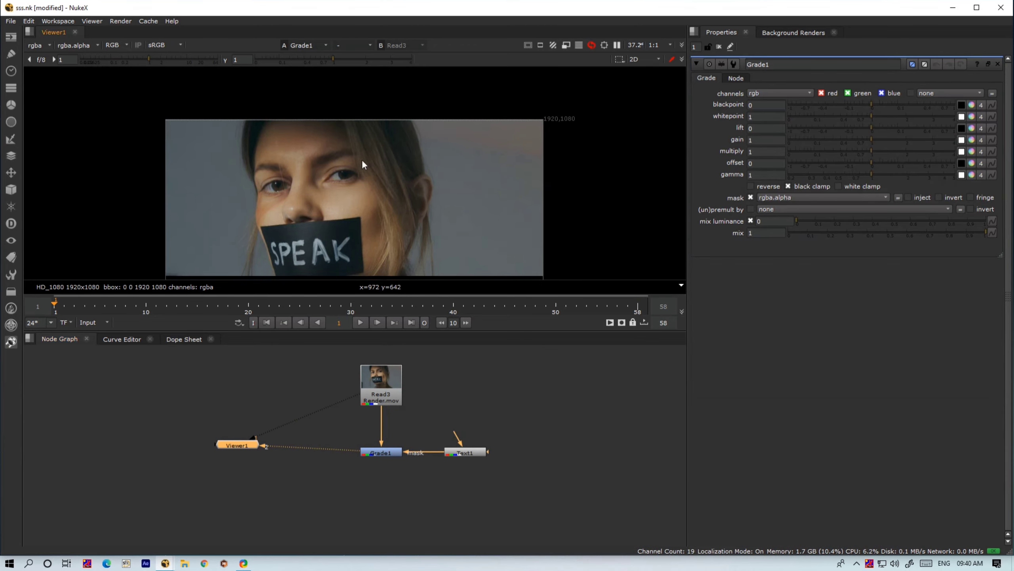
key("f")
left_click(389, 453)
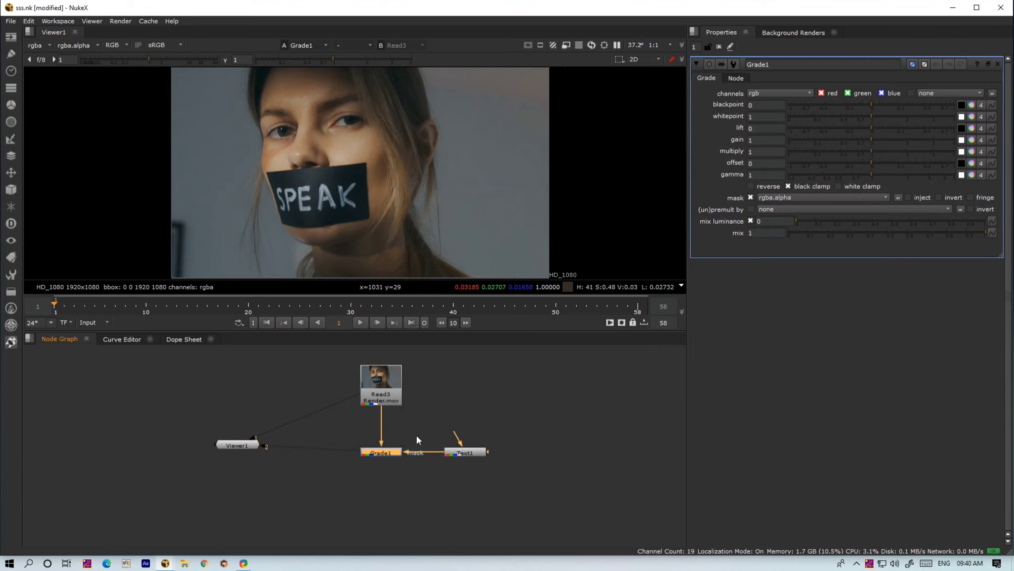
key("Delete")
- Reconnect the Text1 node's input to Read3 and show Text1 in the viewer
left_click_drag(457, 437, 382, 390)
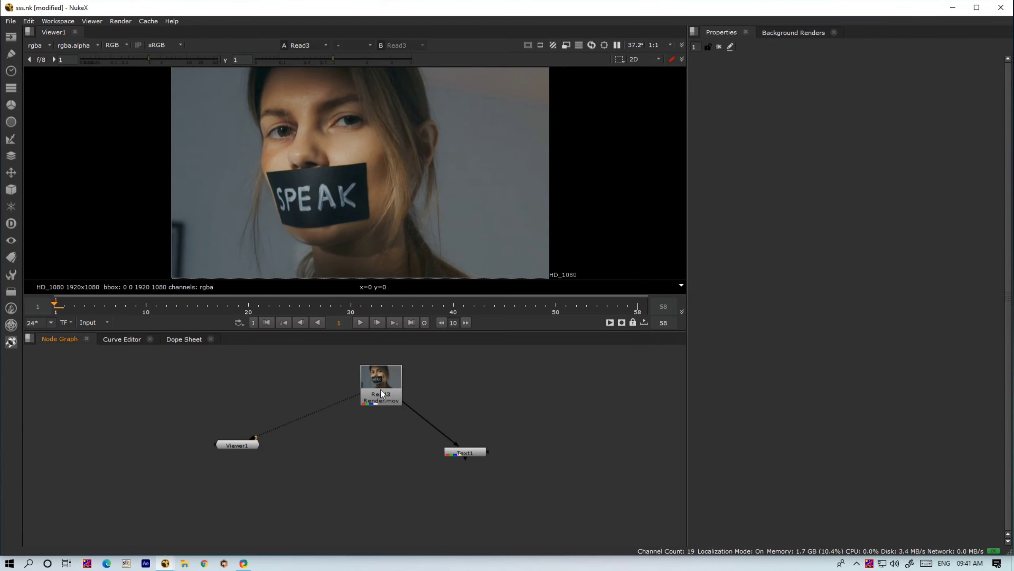
left_click(463, 452)
key("1")
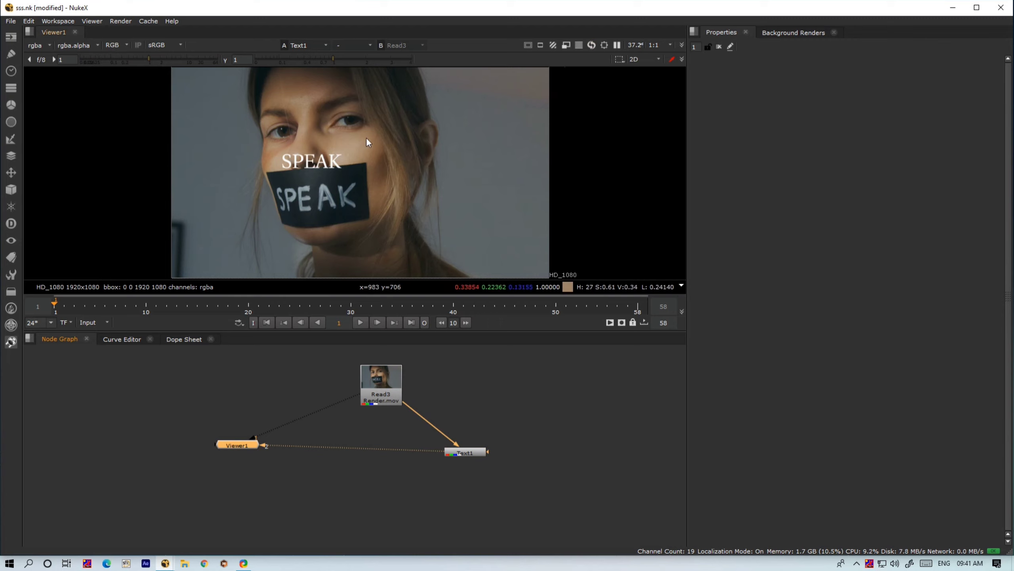
- Open the Text1 properties and move the SPEAK text down onto the black tape over the mouth
double_click(473, 449)
scroll(307, 196, "up", 3)
left_click_drag(317, 165, 318, 232)
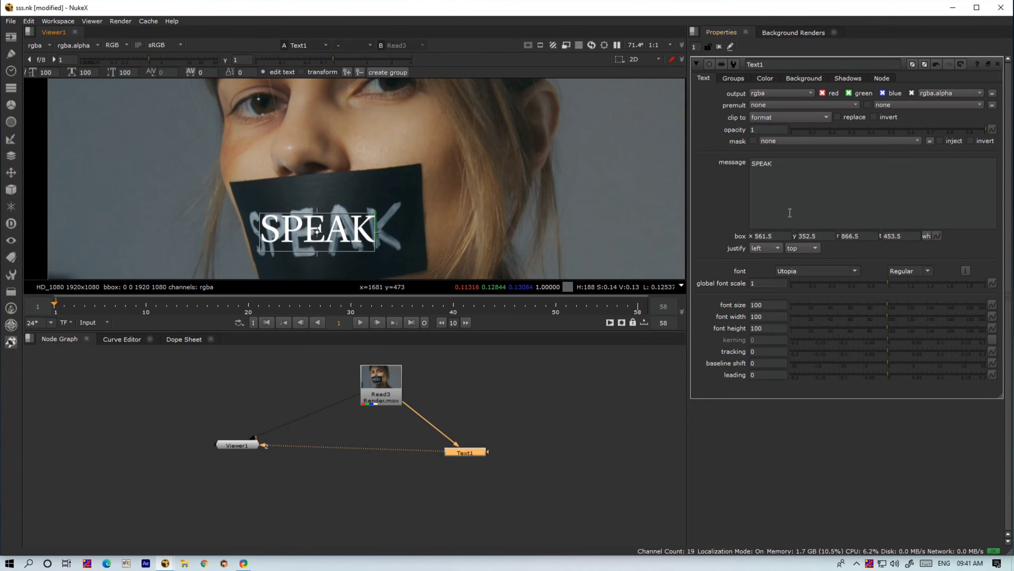
left_click(855, 272)
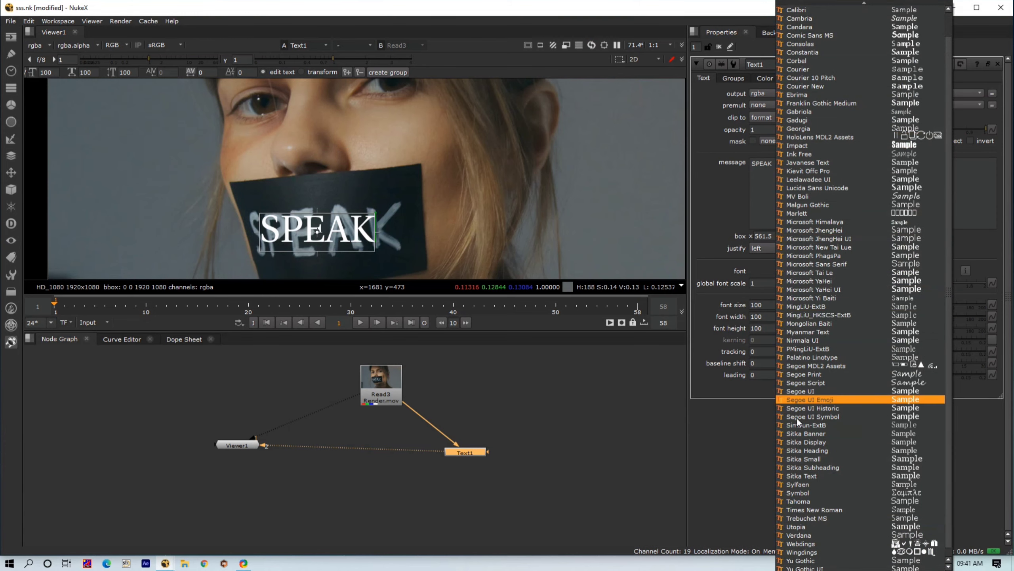
left_click(703, 479)
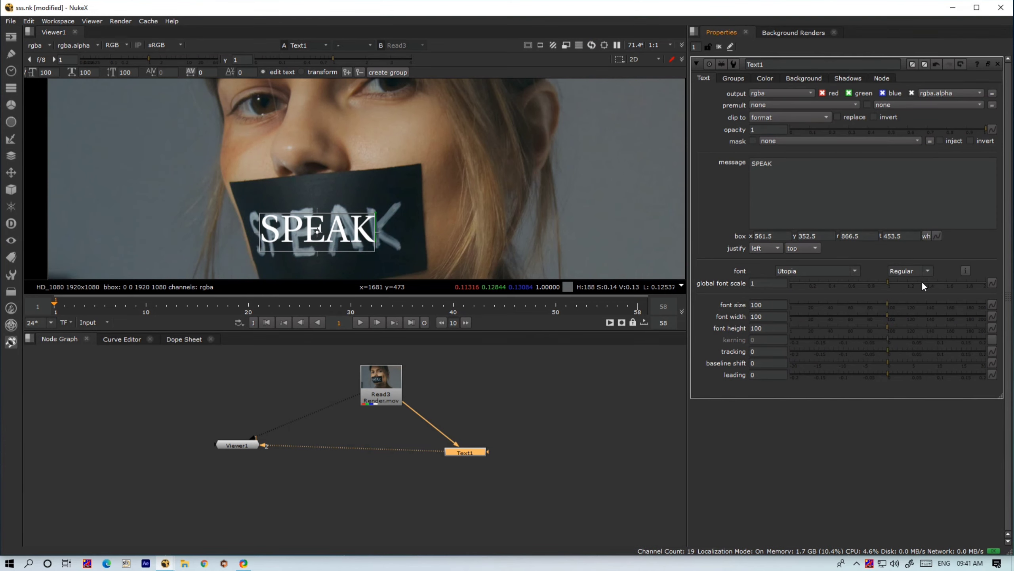
left_click(927, 272)
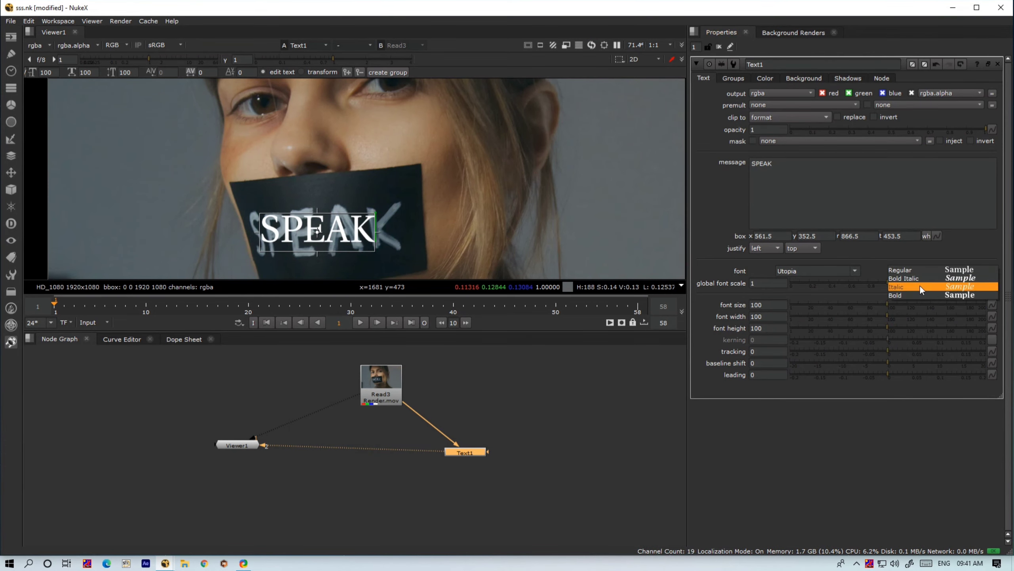
left_click(852, 451)
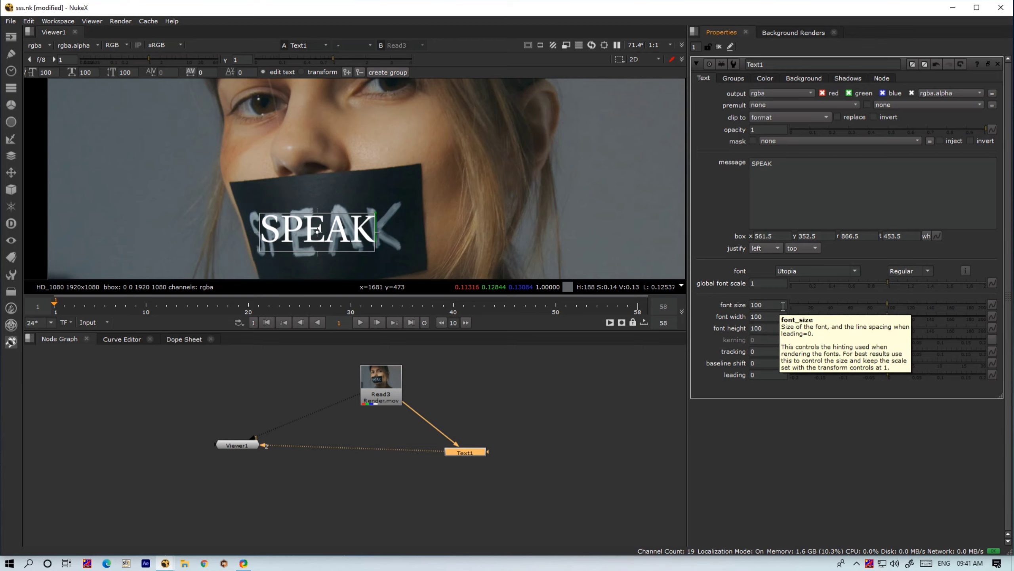
- Try to set the font size to 200 without selecting the message text
left_click_drag(783, 306, 738, 308)
type("200")
key("Return")
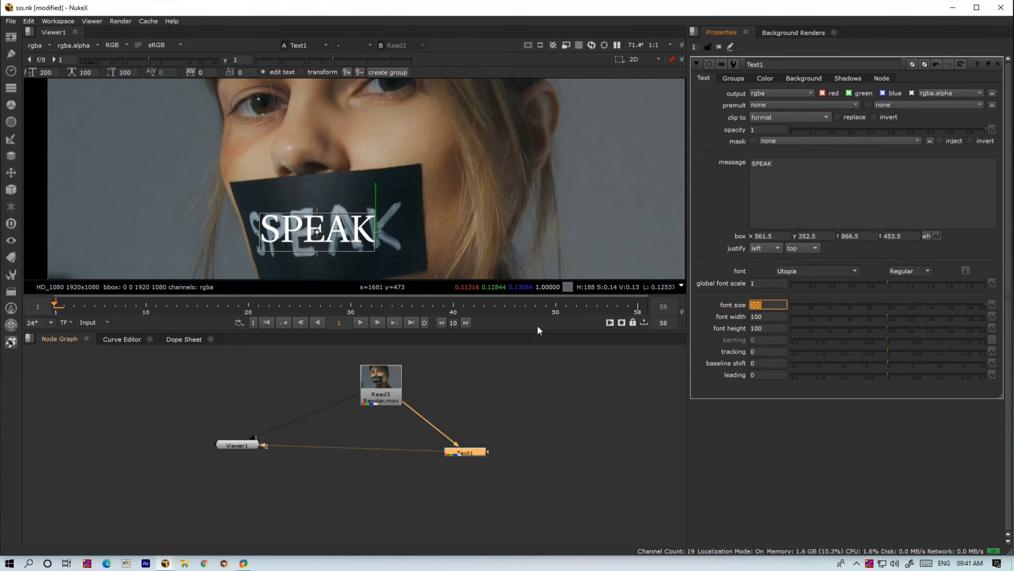
- Select the whole SPEAK message and try font sizes 200 and 180, settling on 170
left_click_drag(776, 164, 701, 155)
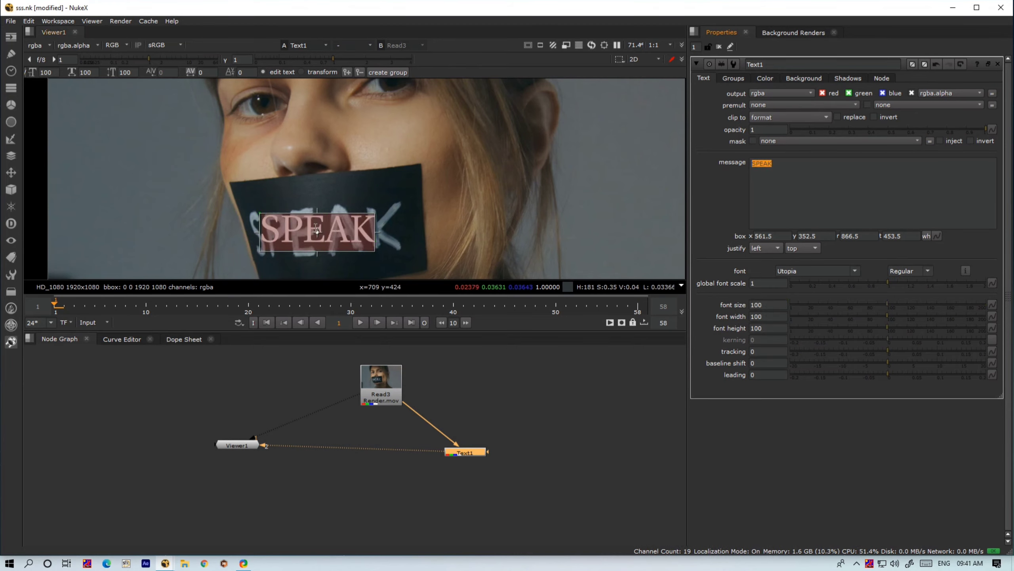
left_click(726, 306)
type("200")
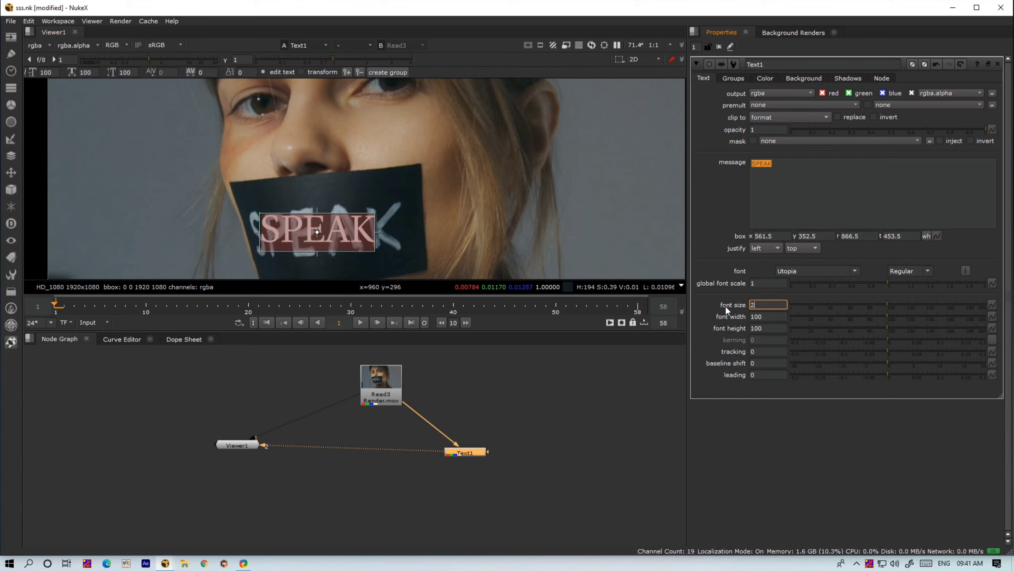
key("Return")
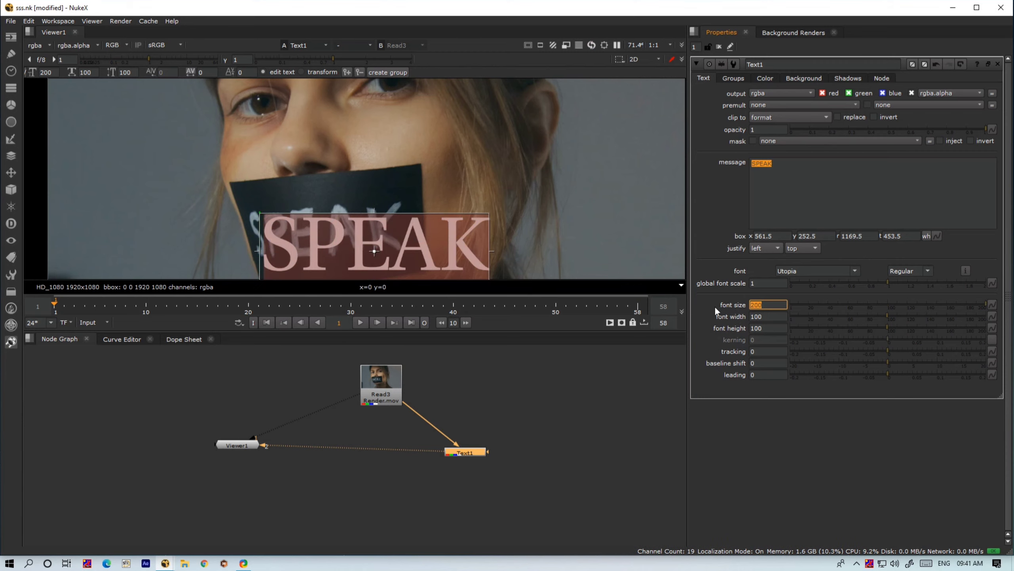
type("180")
key("Return")
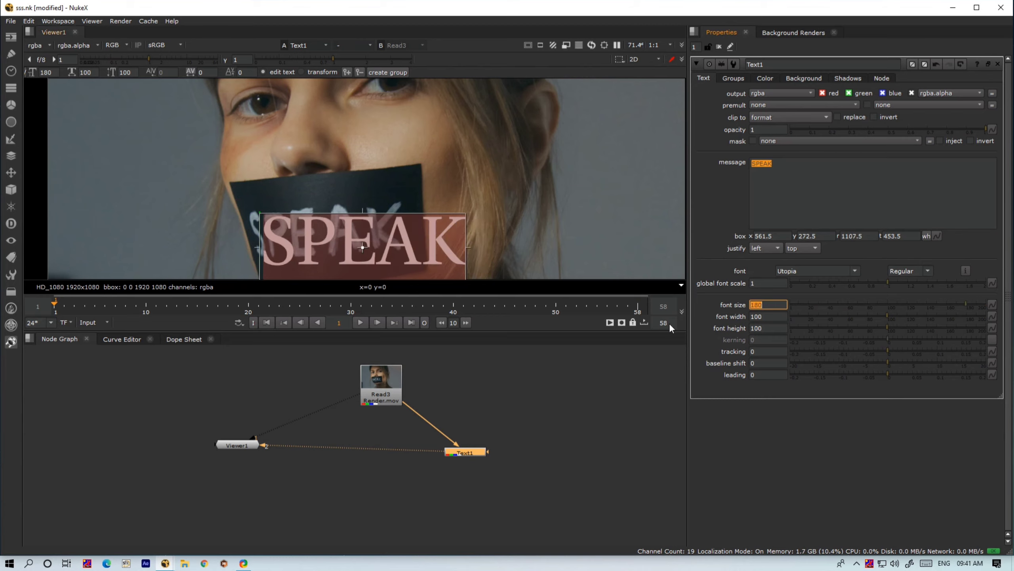
type("170")
key("Return")
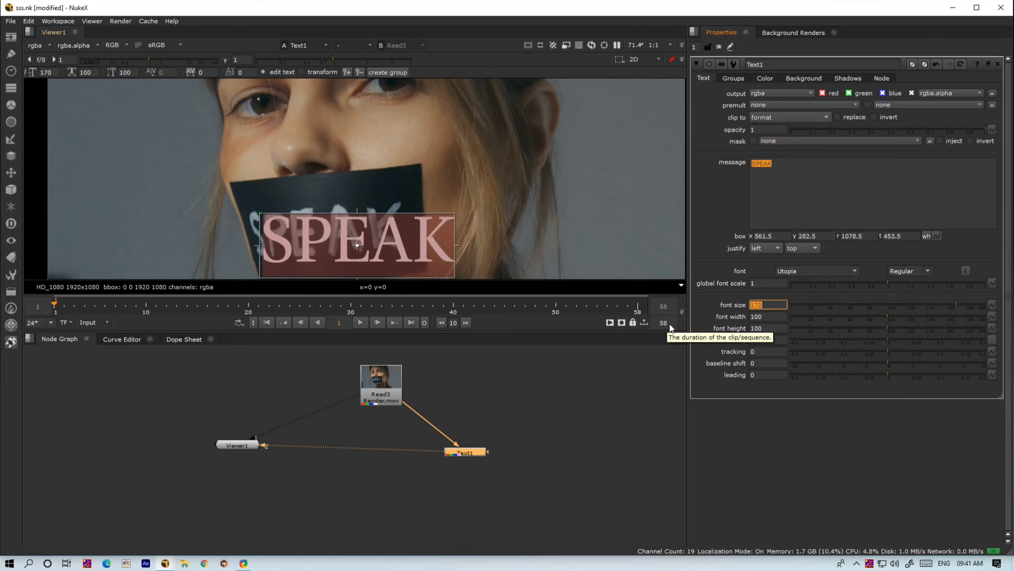
- Shift the SPEAK text slightly left and up over the black tape, and close the Text1 properties
left_click_drag(357, 245, 342, 240)
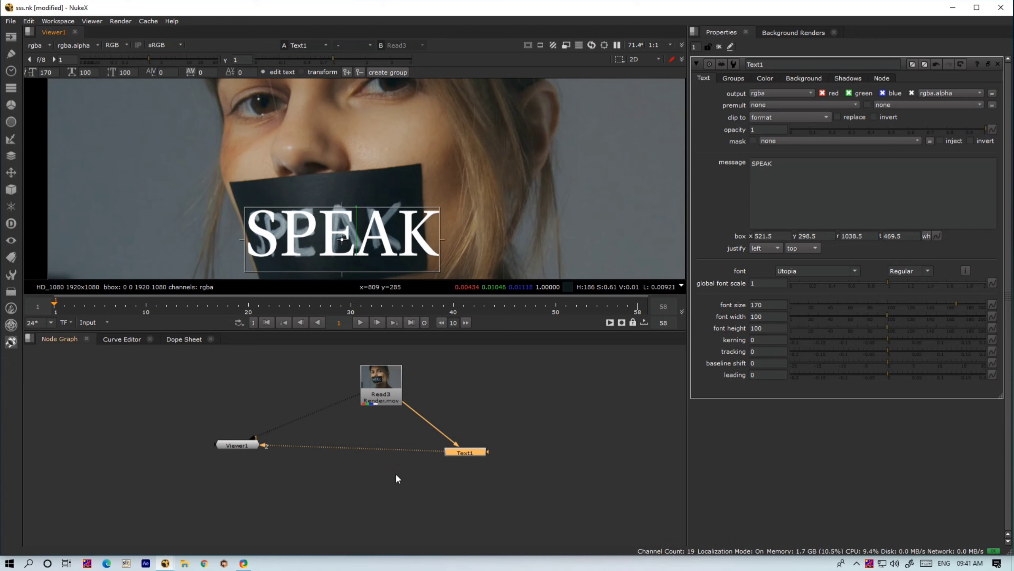
left_click(468, 493)
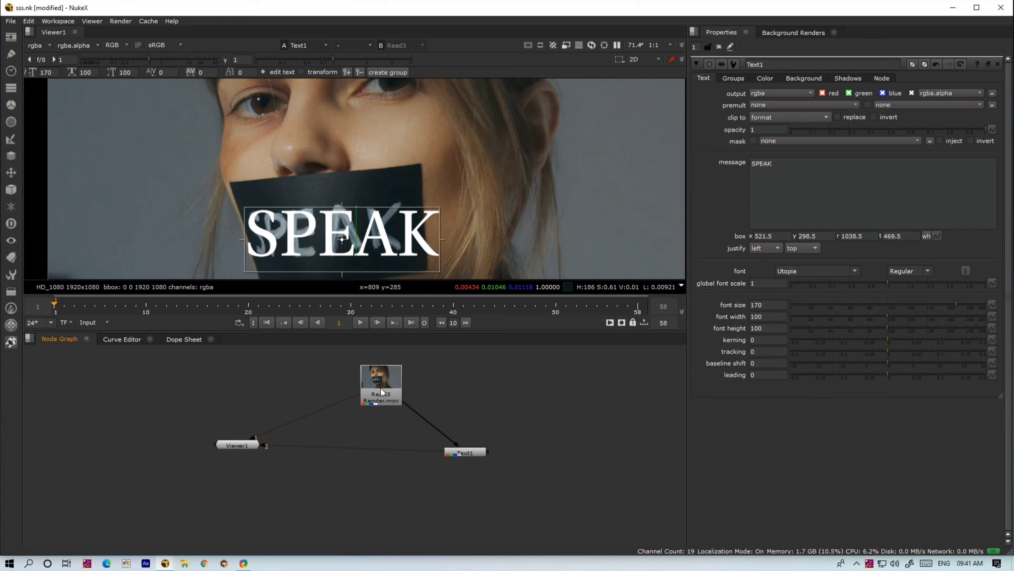
middle_click_drag(371, 248, 396, 189)
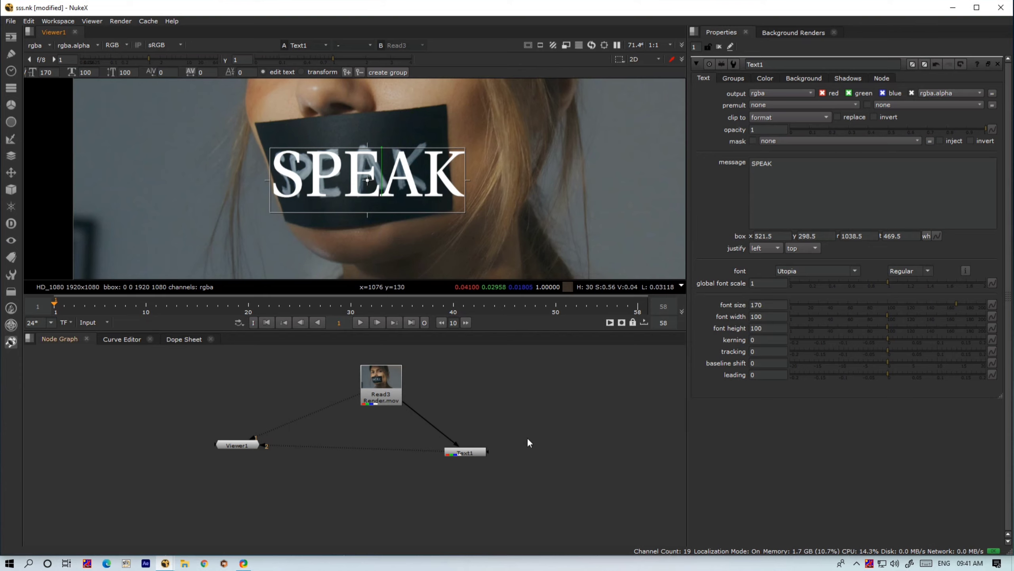
key("alt+i")
left_click(616, 297)
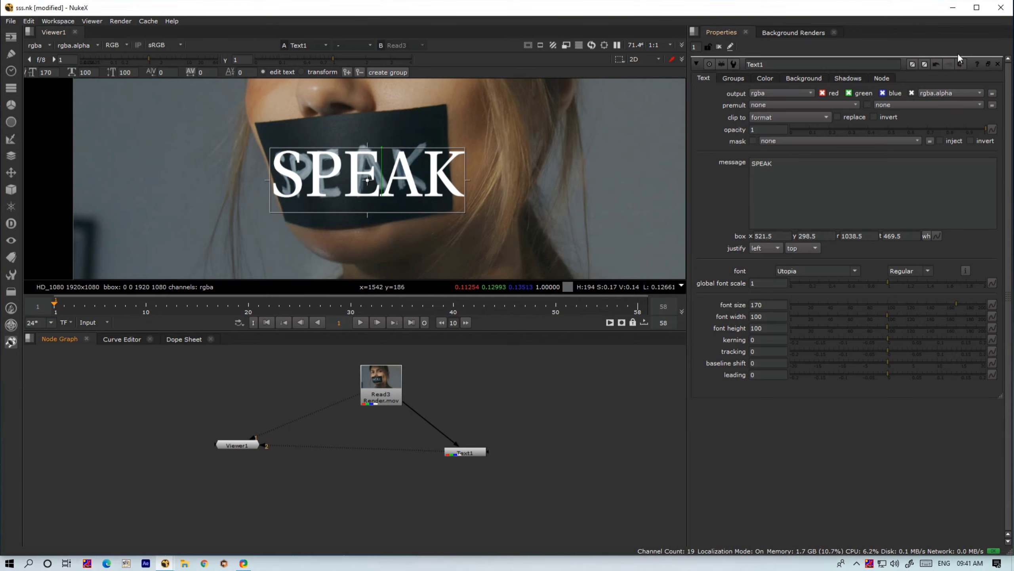
left_click(997, 64)
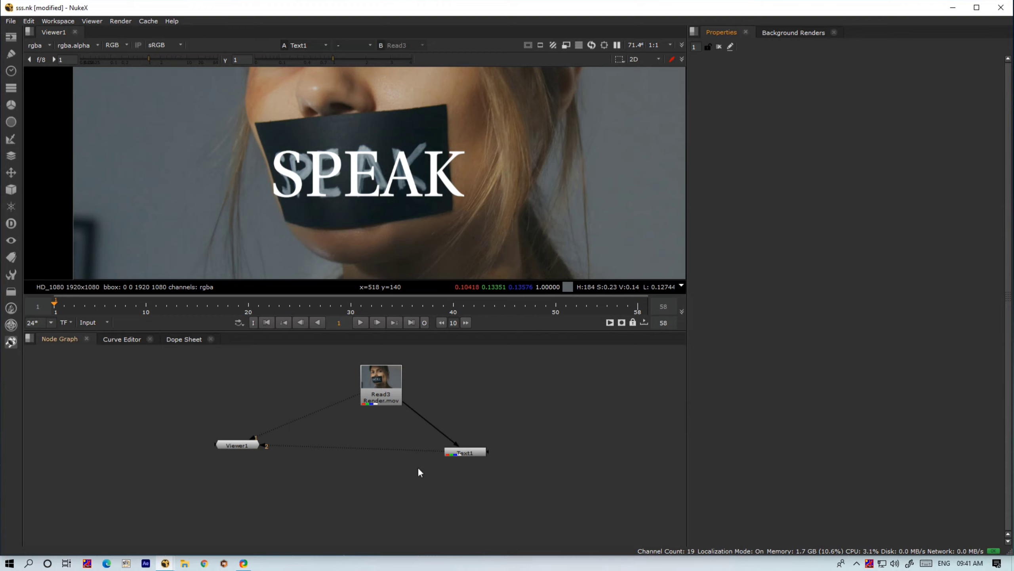
- Add a GridWarp node below Text1 and connect its src input to Text1
key("Tab")
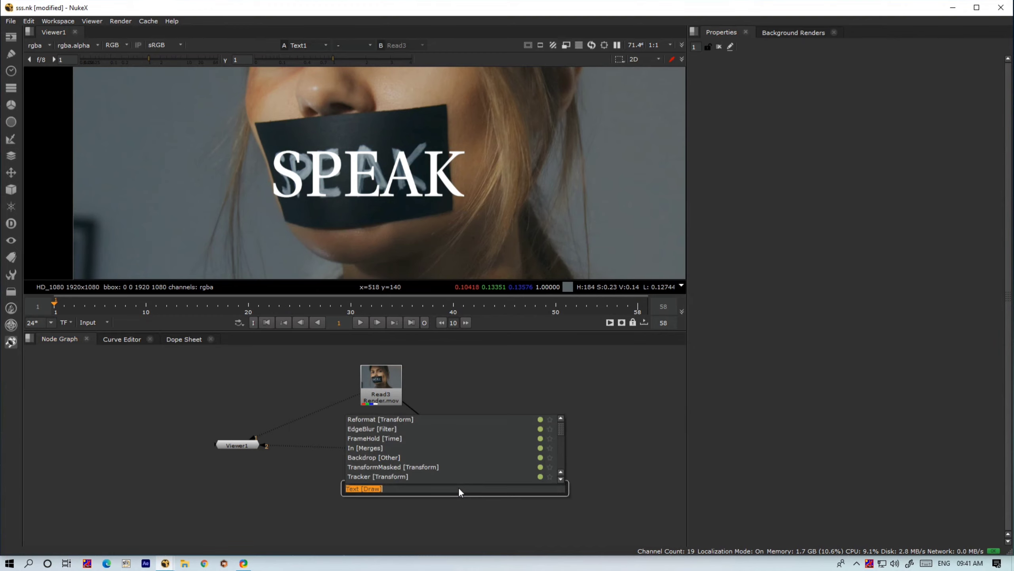
type("gr")
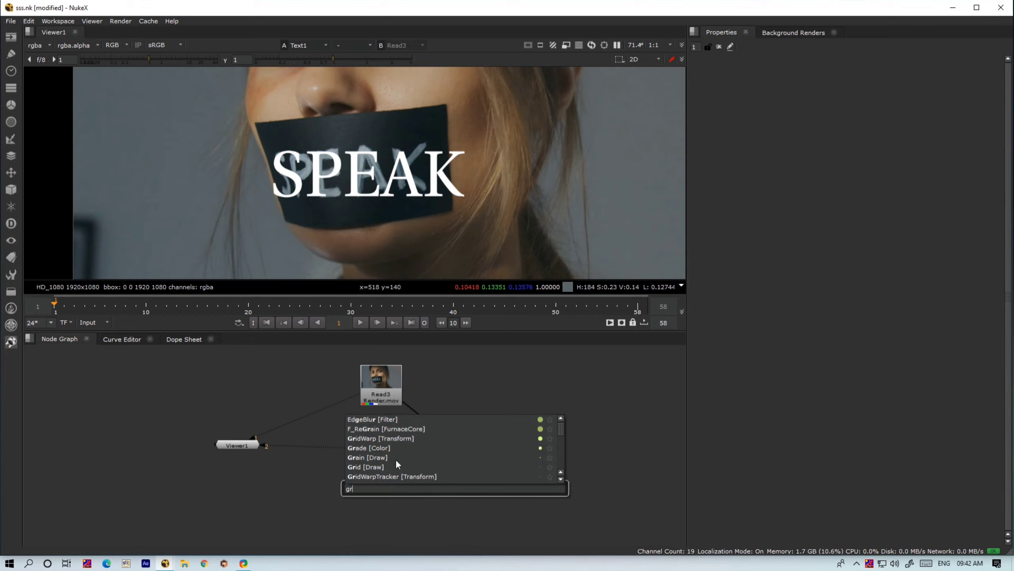
type("idWarp [Transform")
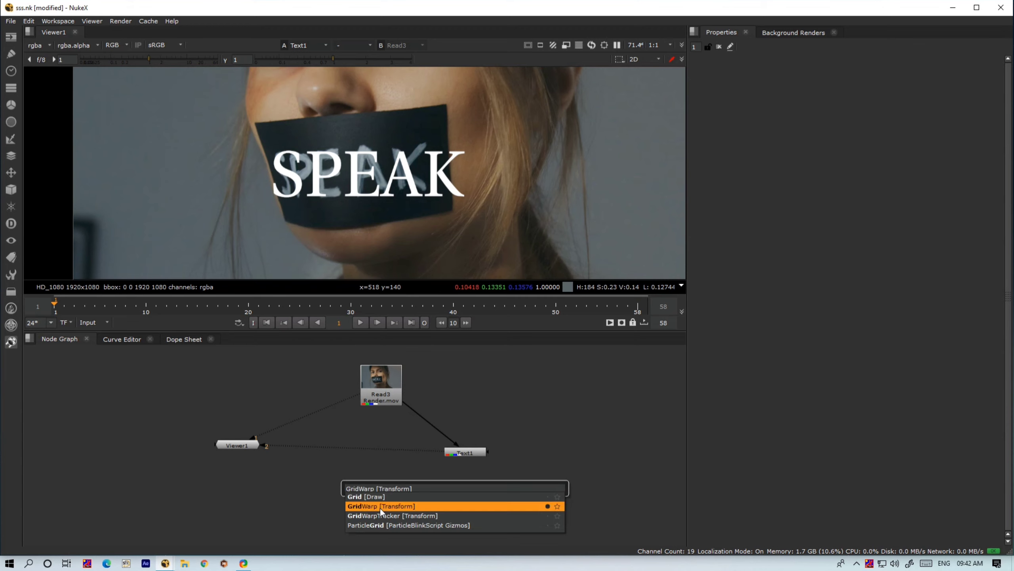
left_click(380, 508)
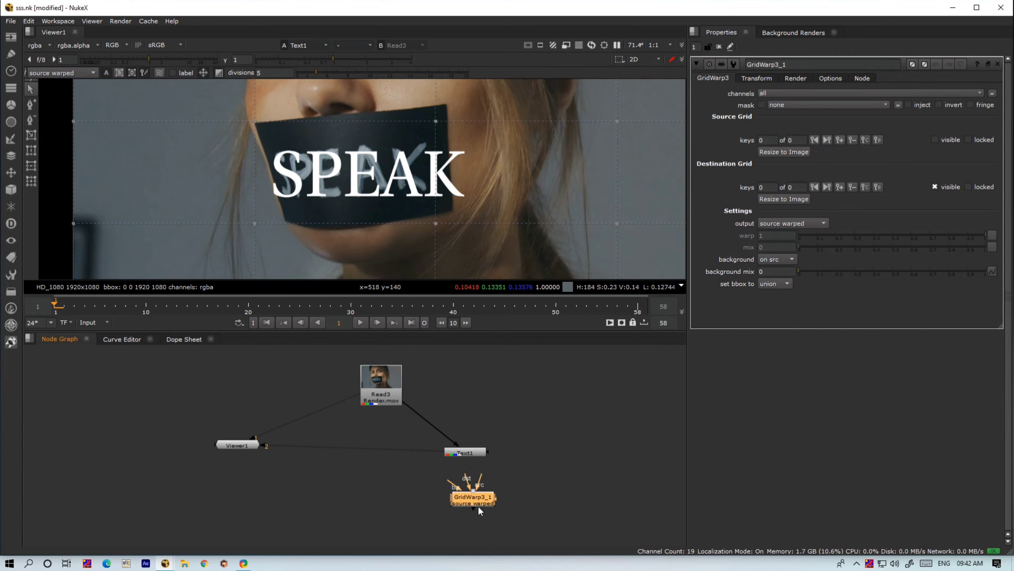
left_click_drag(478, 507, 475, 513)
left_click_drag(468, 459, 467, 456)
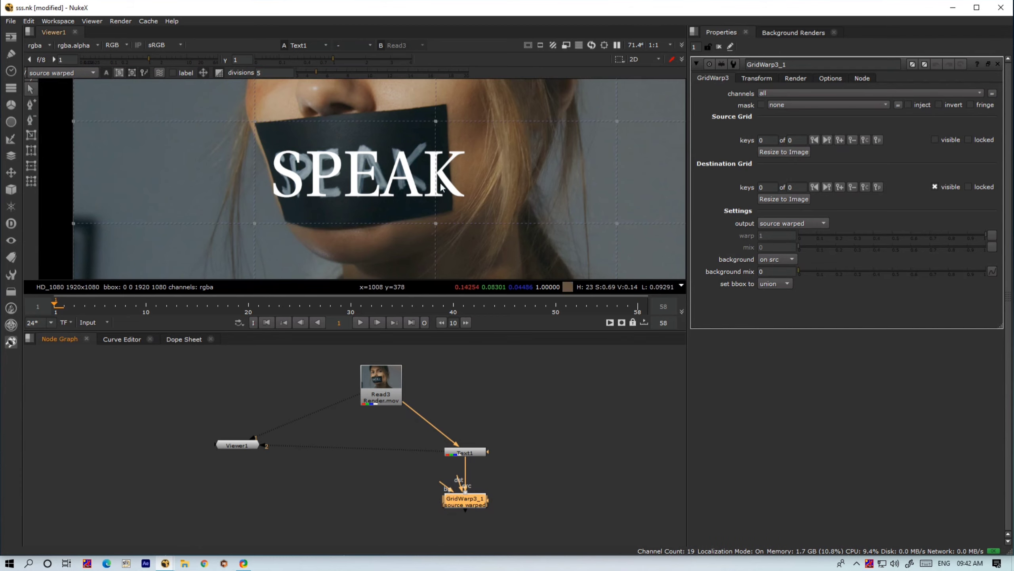
- Draw a new destination warp grid that encloses the black tape and the SPEAK text
scroll(527, 205, "down", 6)
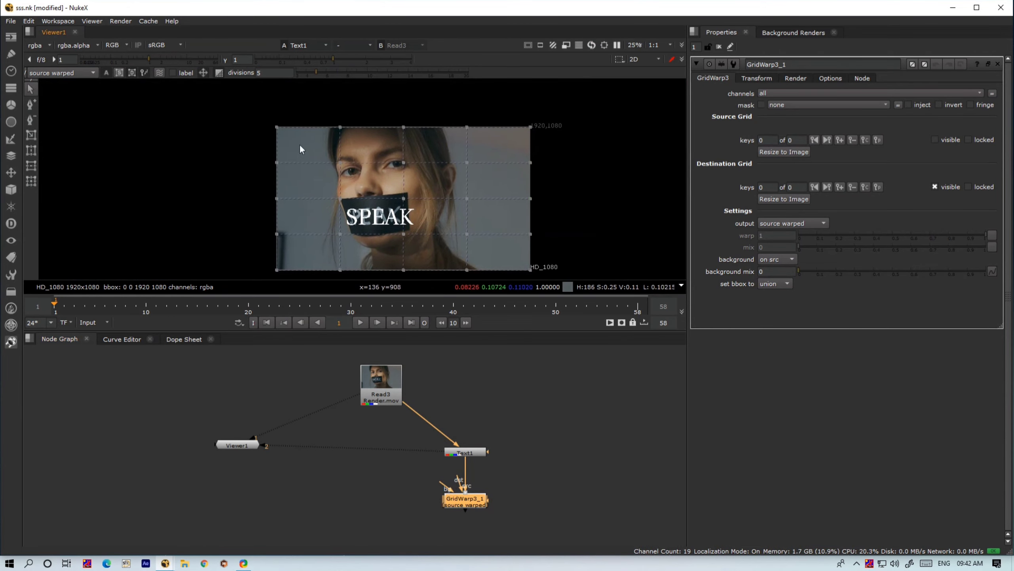
left_click(32, 138)
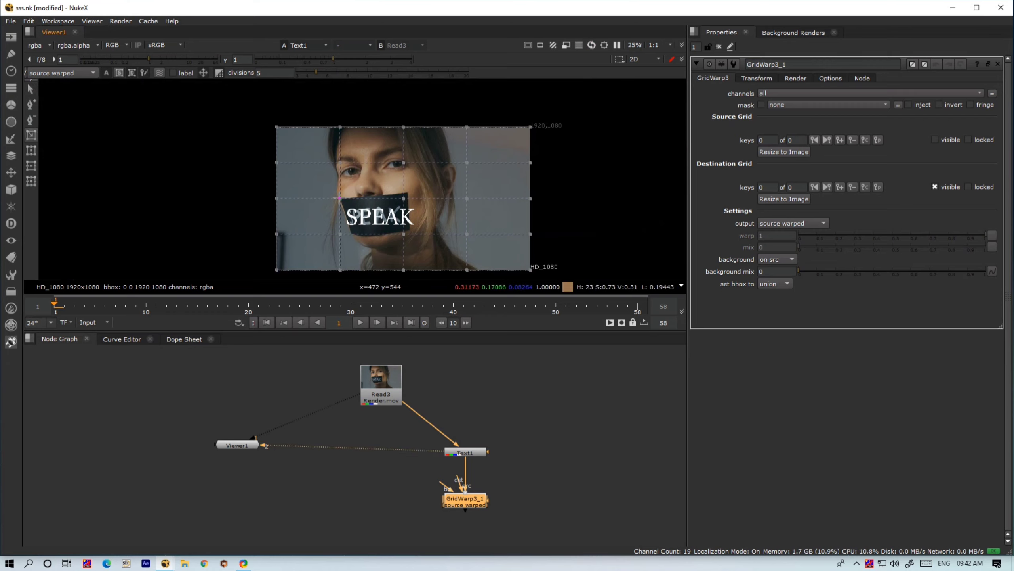
left_click_drag(339, 198, 364, 219)
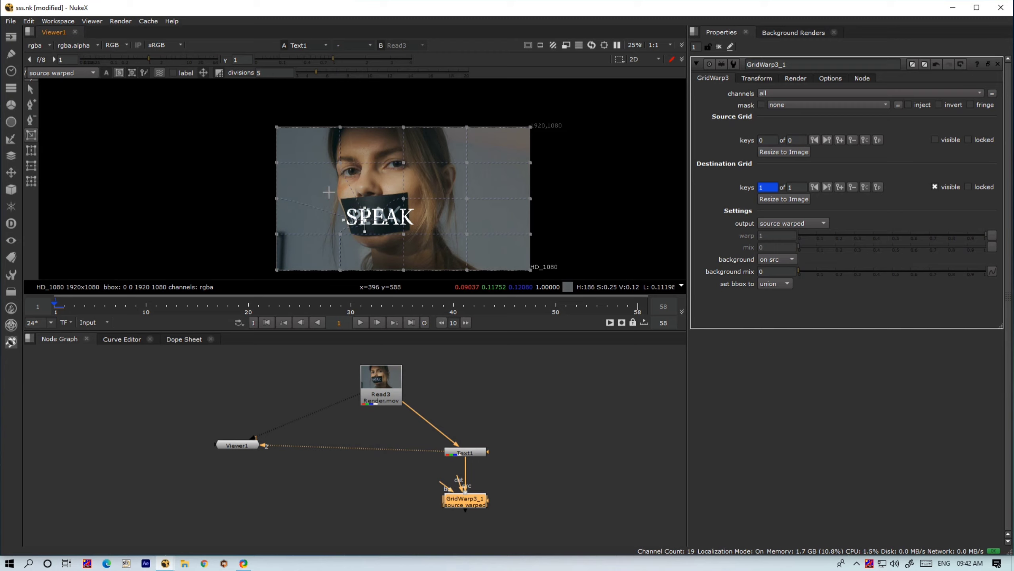
left_click_drag(331, 193, 413, 236)
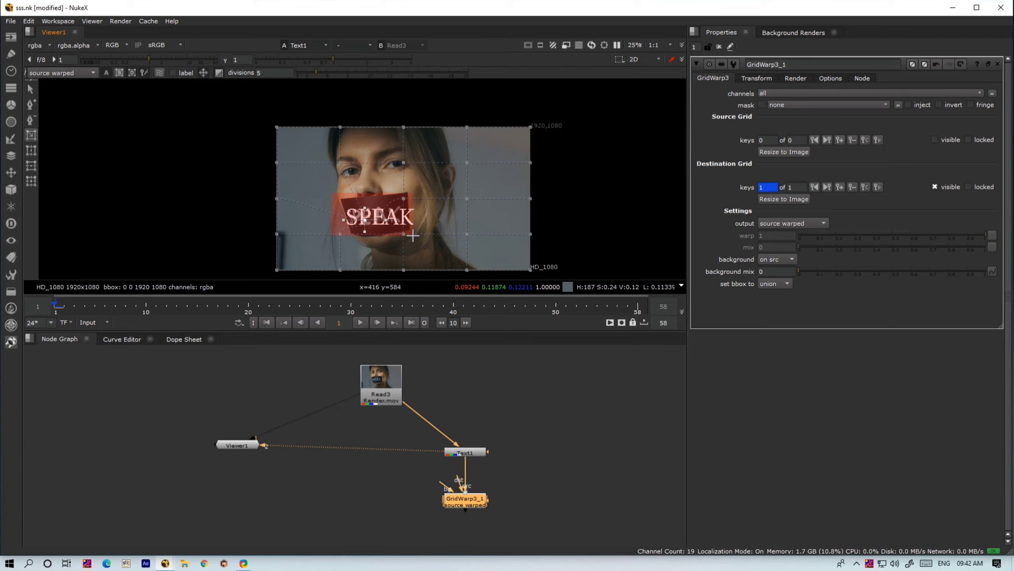
left_click_drag(413, 236, 419, 238)
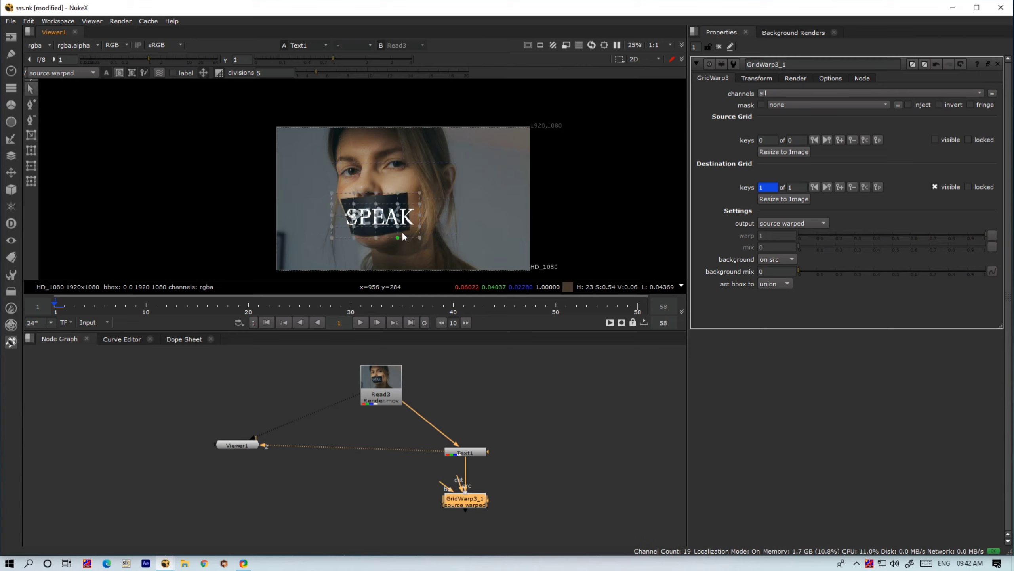
- Examine how the warp grid lies over the SPEAK text and the tape at different magnifications
scroll(389, 226, "up", 6)
scroll(389, 229, "down", 3)
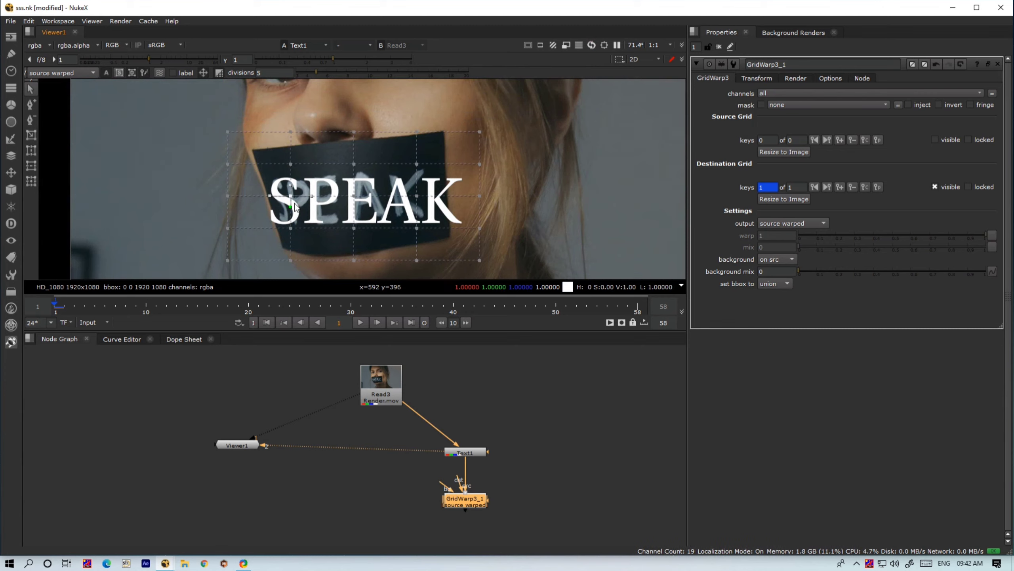
scroll(296, 207, "down", 3)
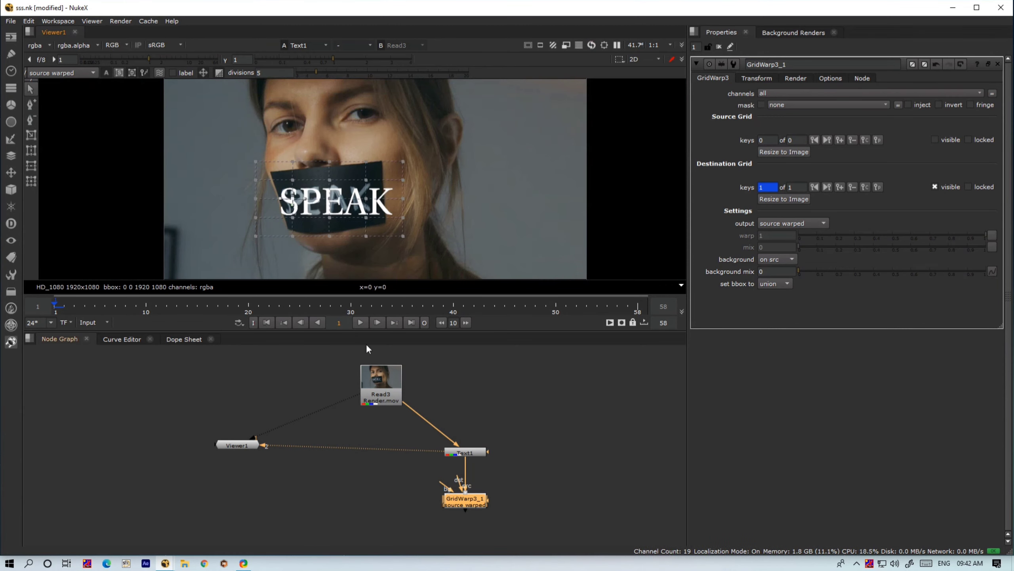
scroll(306, 221, "up", 5)
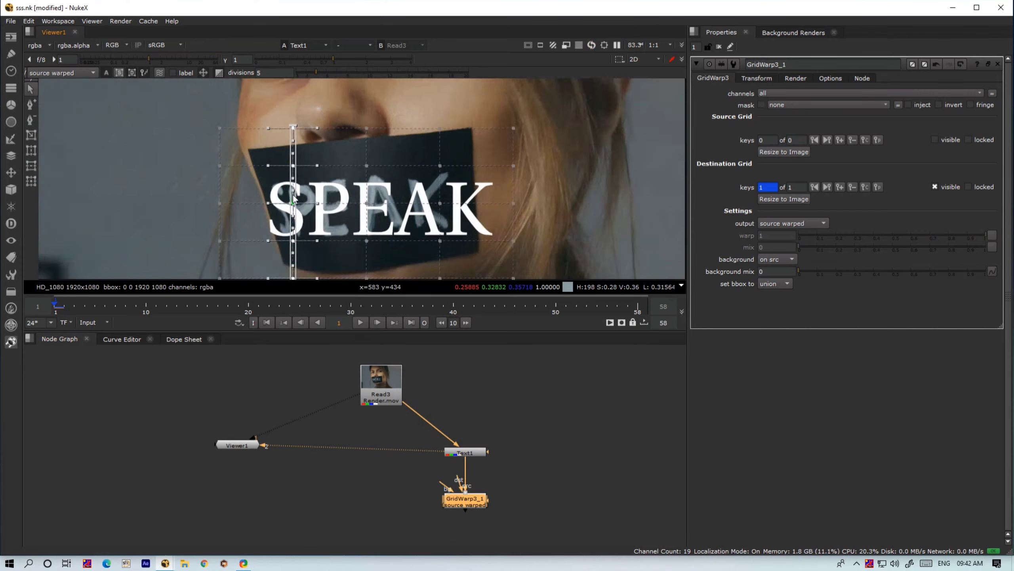
scroll(307, 221, "down", 5)
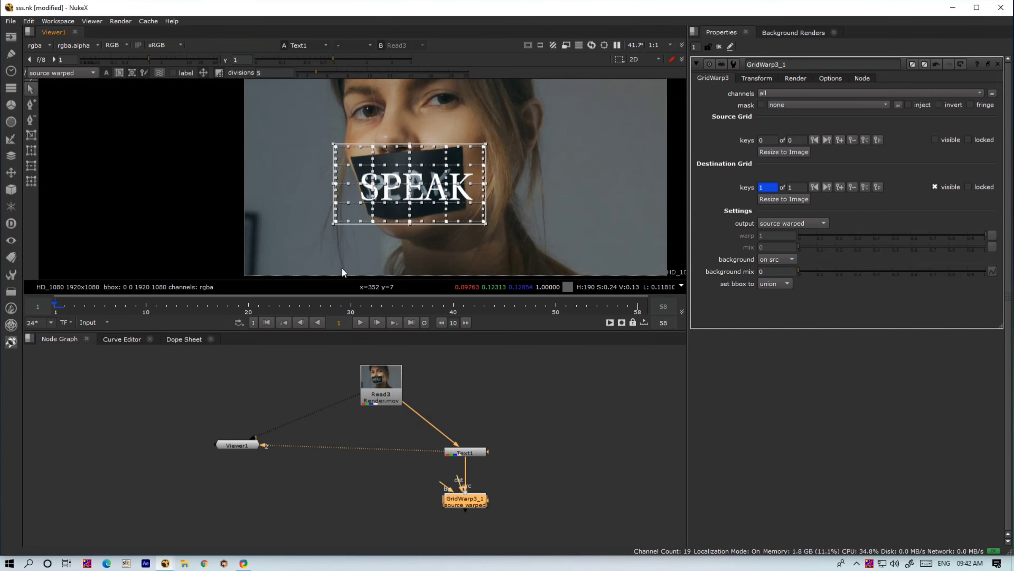
key("space")
scroll(433, 350, "up", 5)
scroll(436, 348, "down", 2)
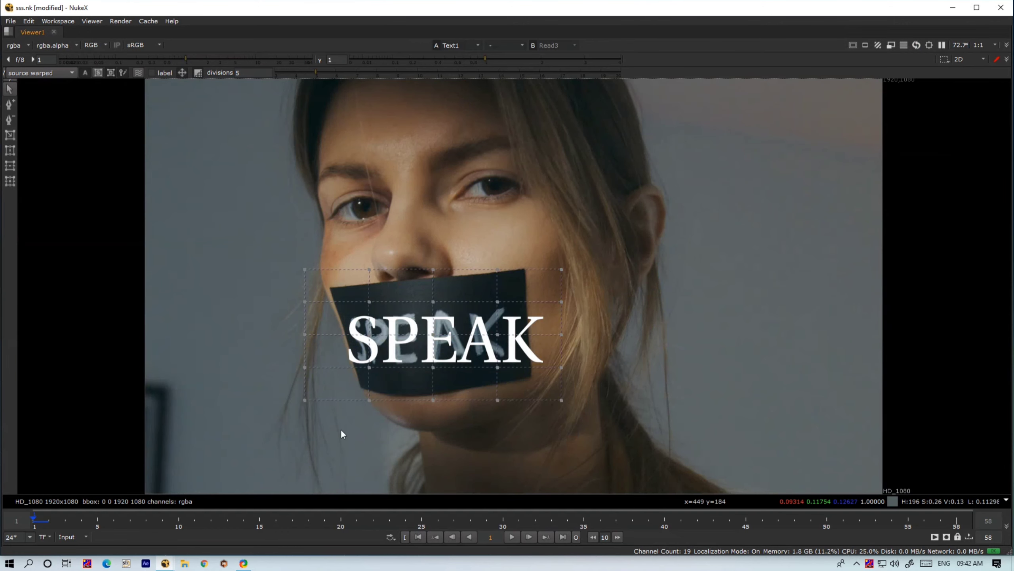
key("space")
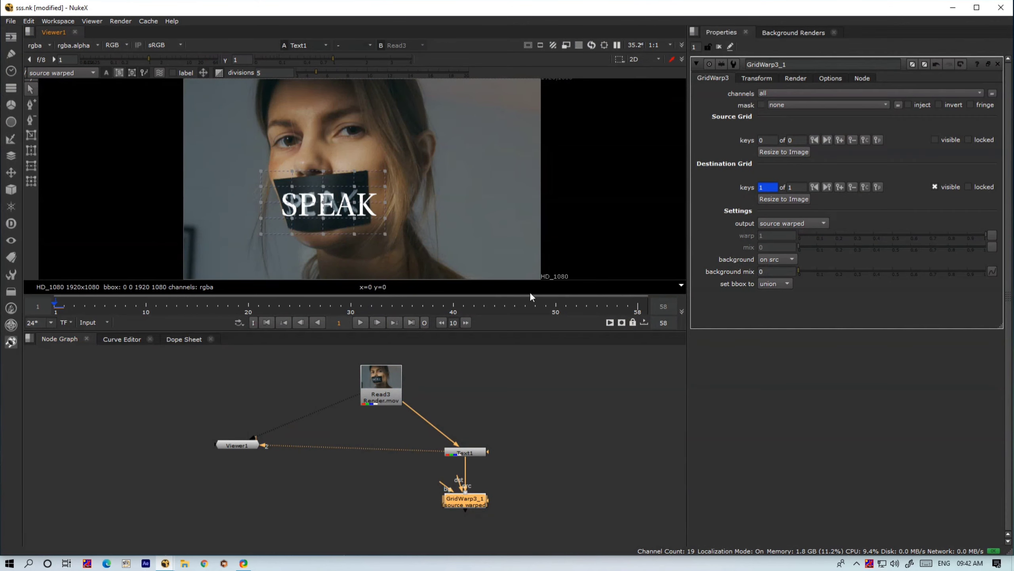
- Set the GridWarp output to source so the source grid can be edited
left_click(811, 222)
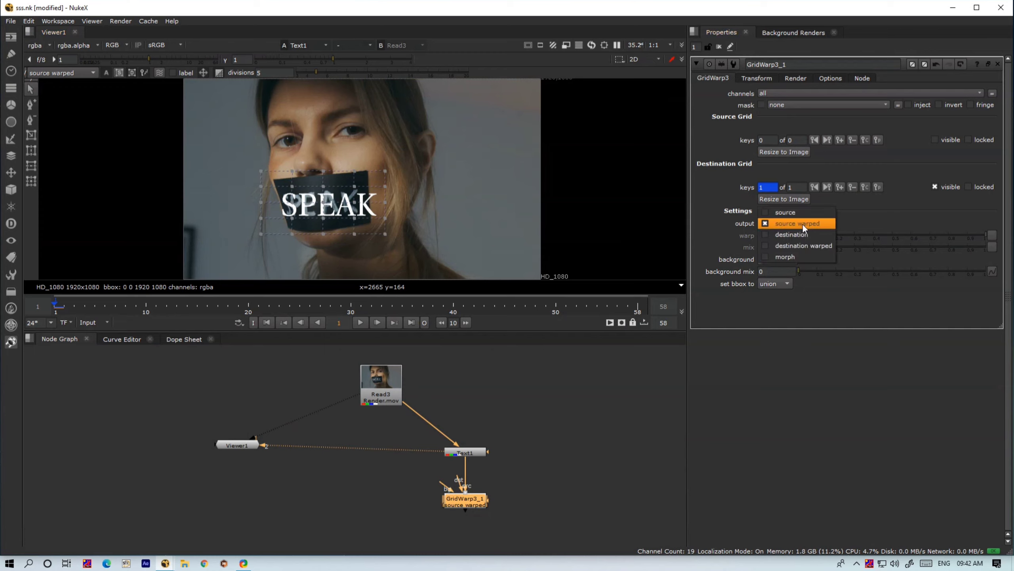
left_click(795, 215)
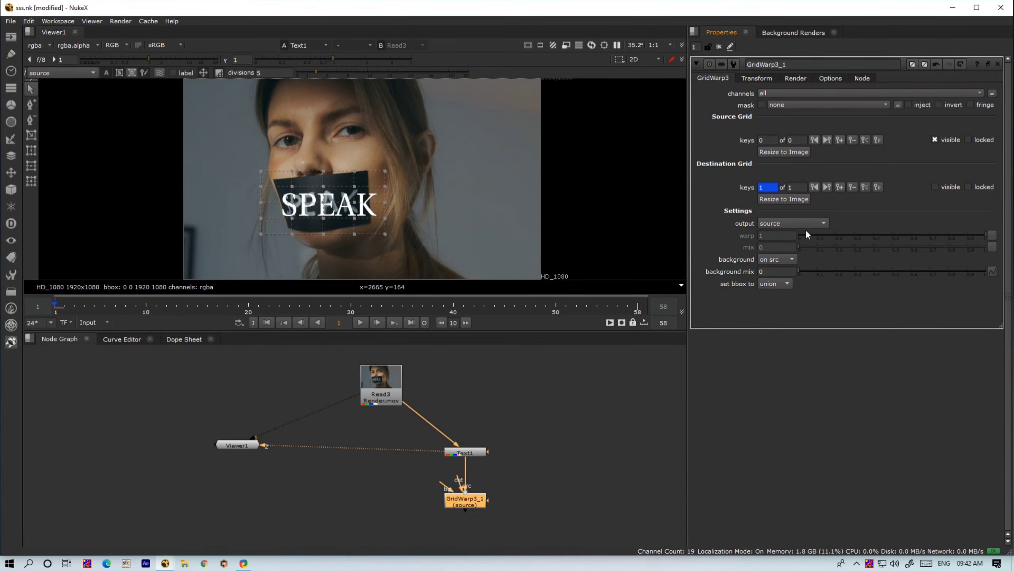
key("space")
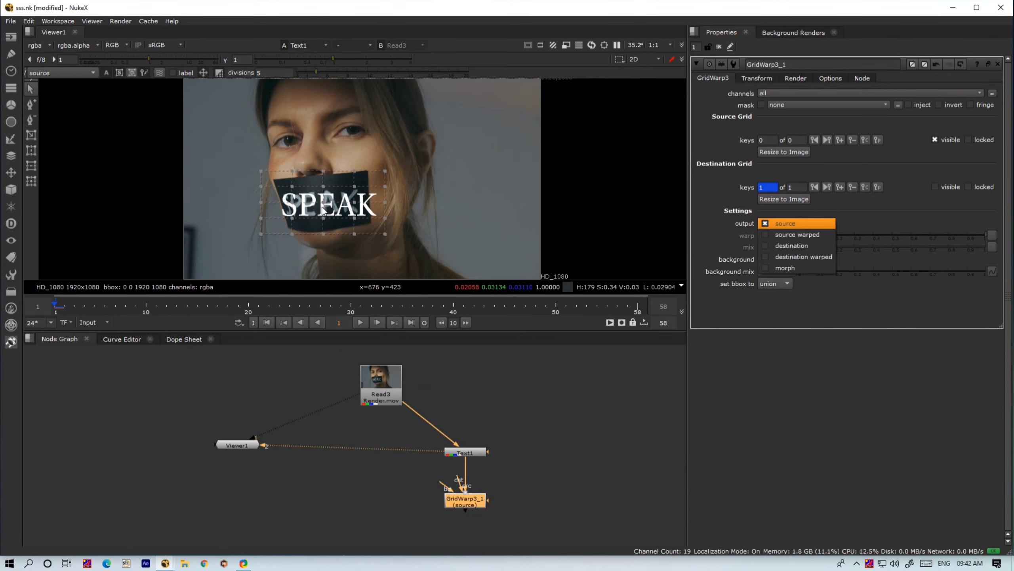
left_click(804, 224)
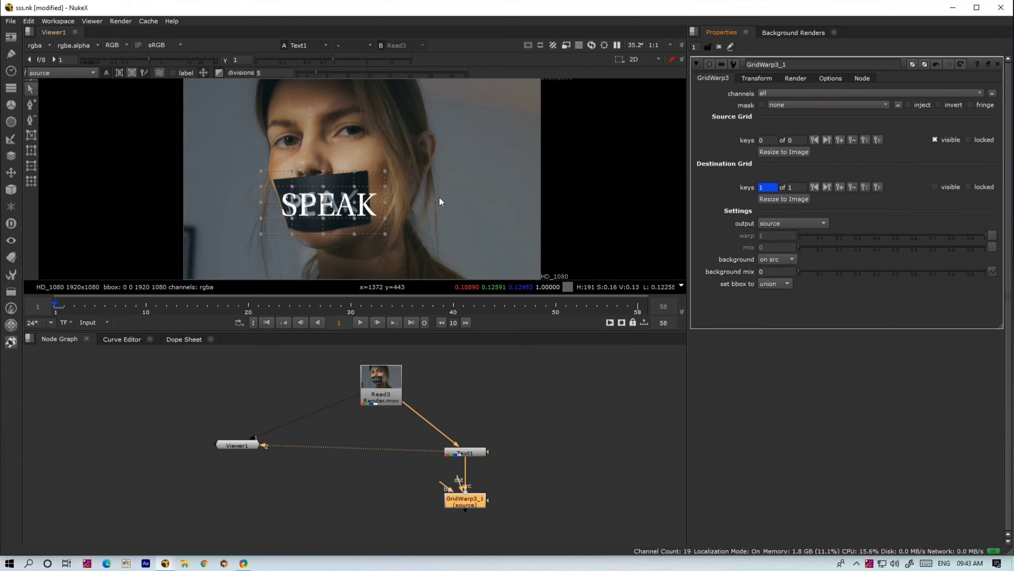
key("space")
key("Escape")
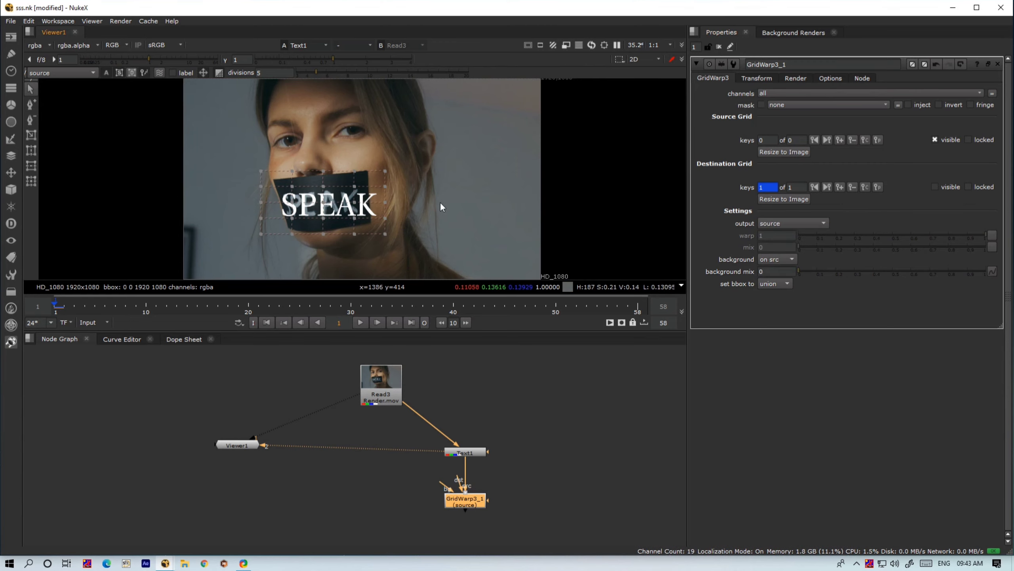
- Move the source grid's vertical line that crosses the S to just beyond the letter's left edge
key("space")
scroll(420, 201, "up", 6)
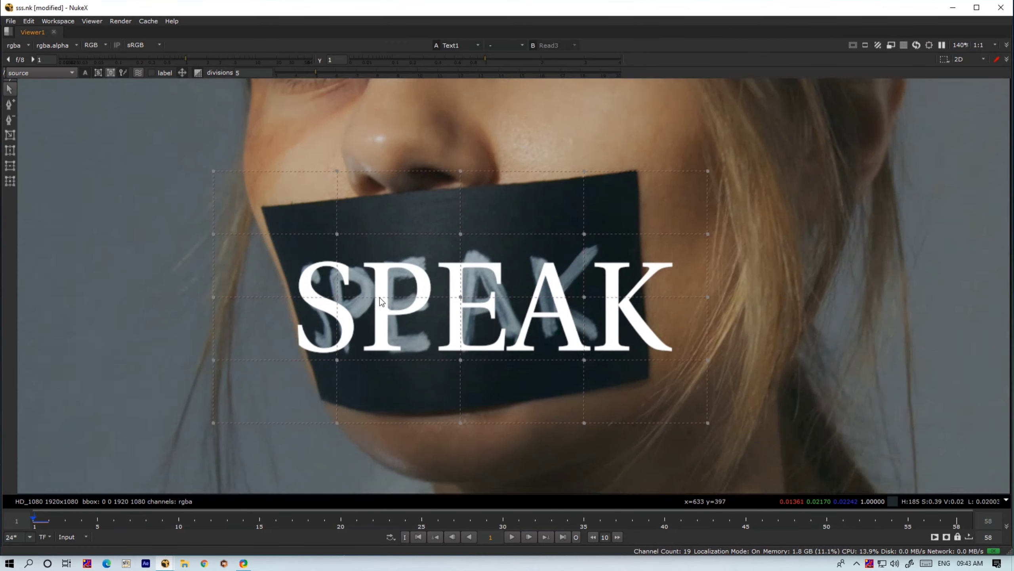
left_click_drag(304, 160, 378, 394)
scroll(336, 316, "up", 2)
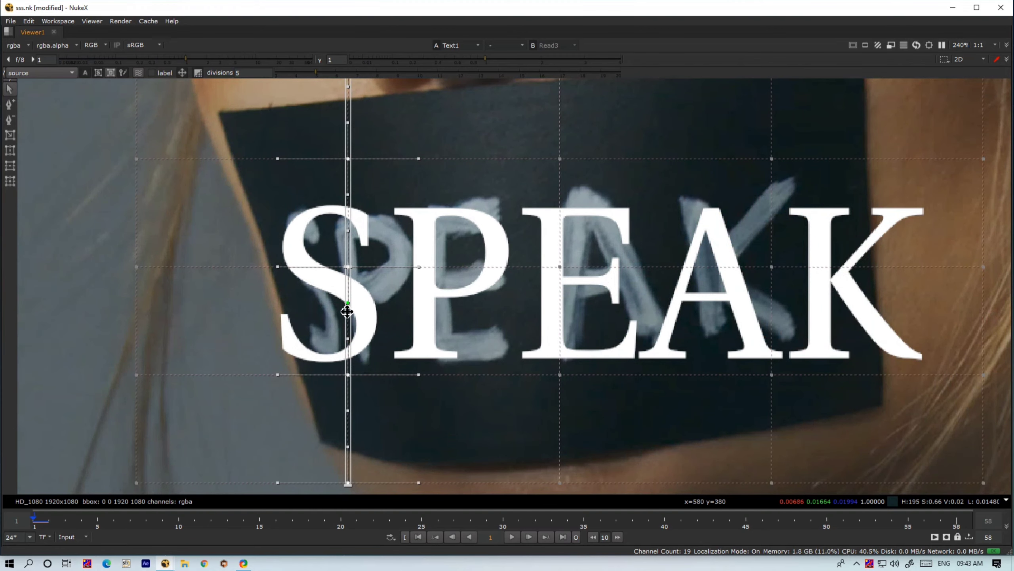
left_click_drag(347, 311, 270, 310)
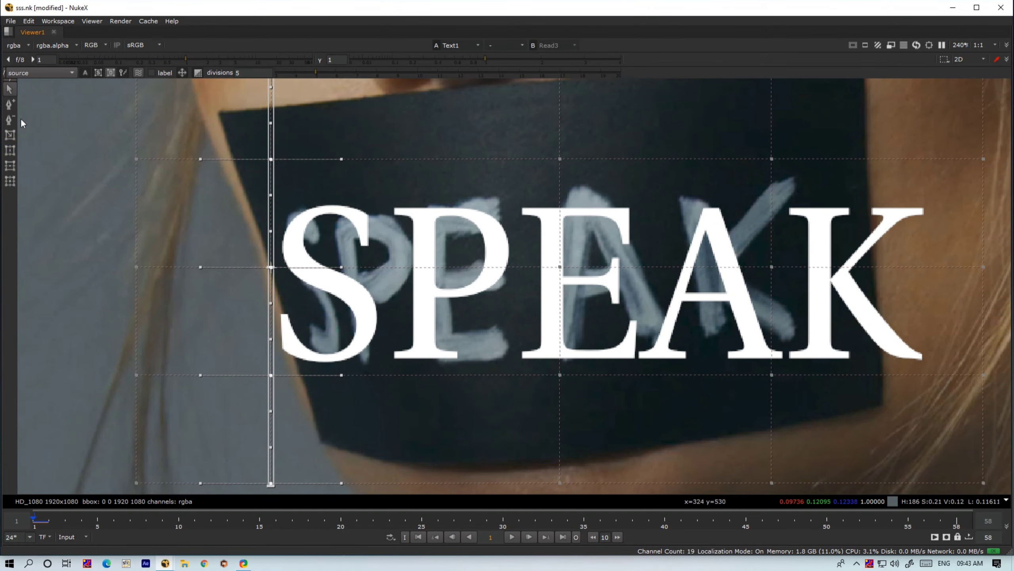
- Insert vertical source grid lines between S and P and between P and E, and delete the line crossing the E
left_click(10, 104)
scroll(390, 173, "down", 3)
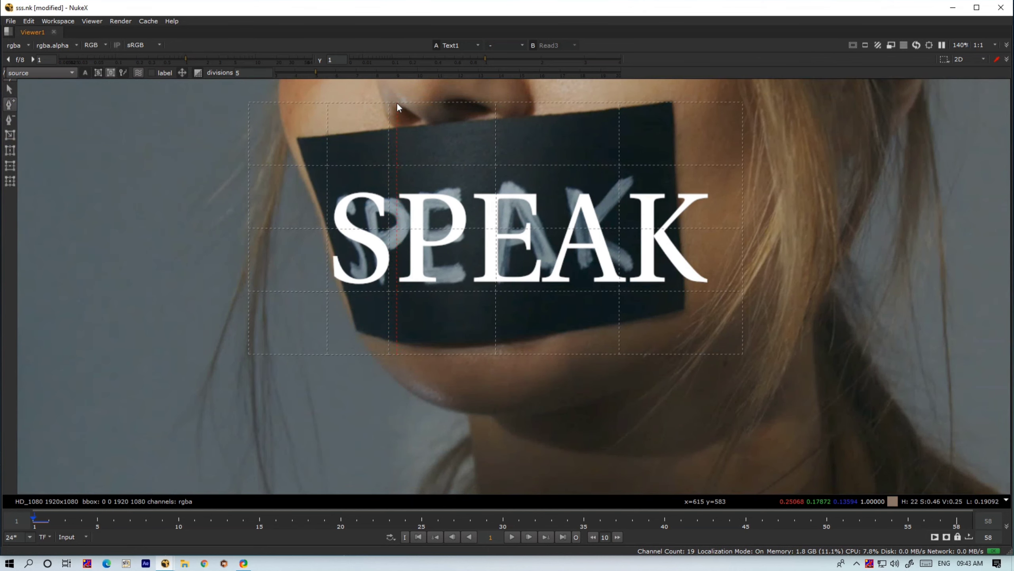
left_click(398, 104)
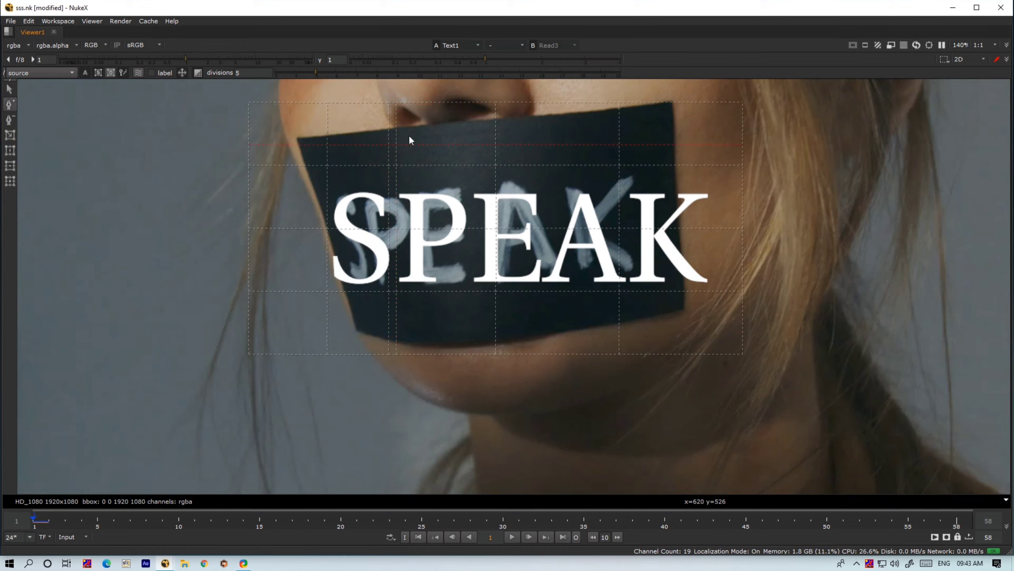
left_click(469, 103)
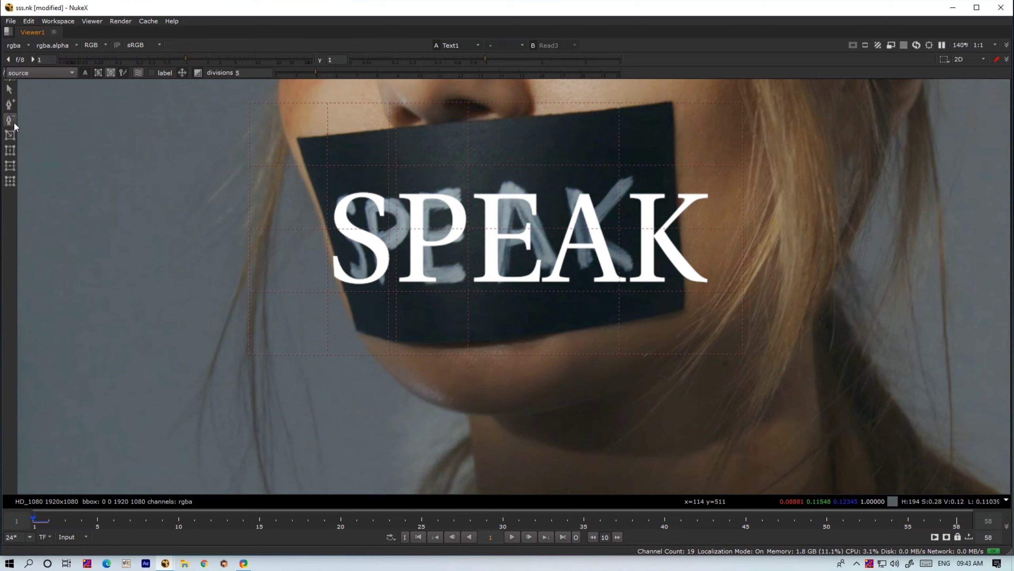
left_click(474, 106)
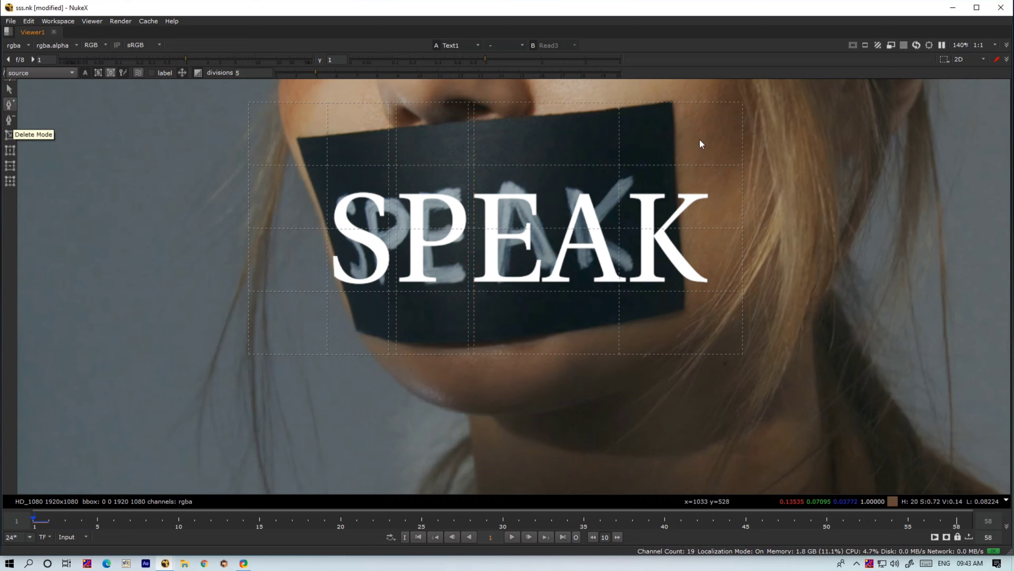
- Insert vertical source grid lines after E, before K and at K's right edge, and delete the line crossing the A
left_click(543, 106)
left_click(711, 102)
left_click(11, 120)
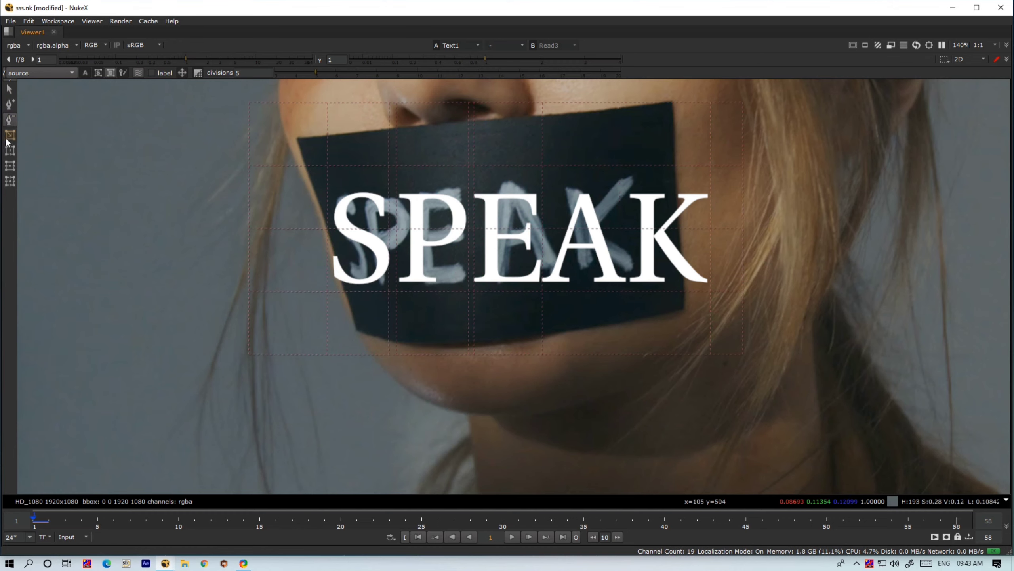
left_click(630, 105)
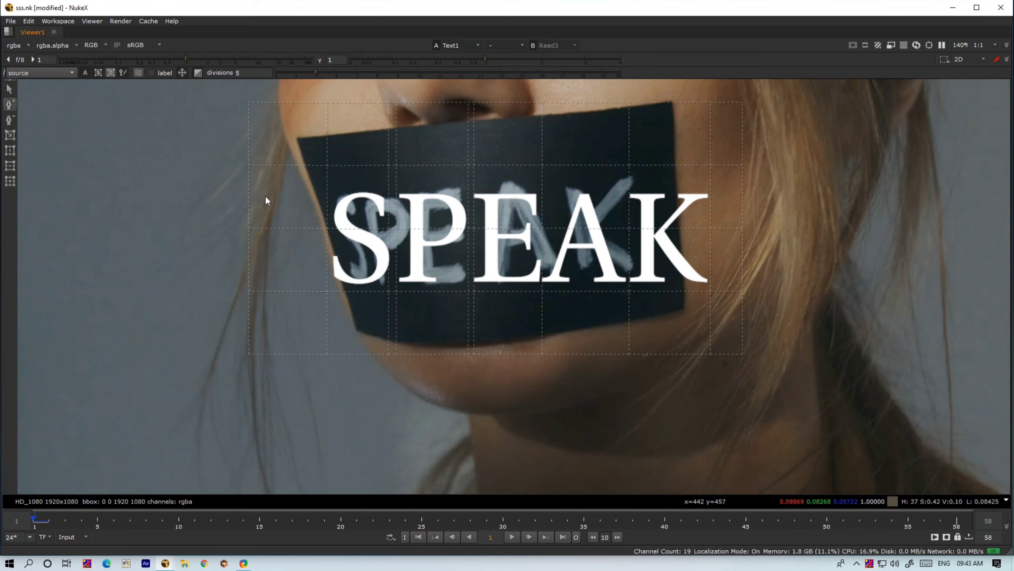
- Return to point selection on the source grid and set the GridWarp output to source warped
left_click(9, 90)
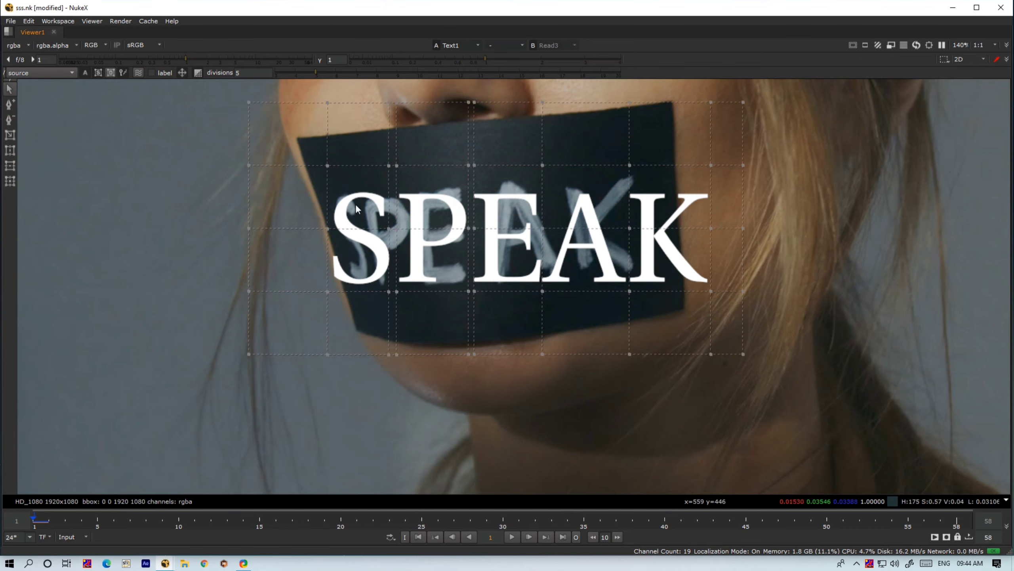
key("space")
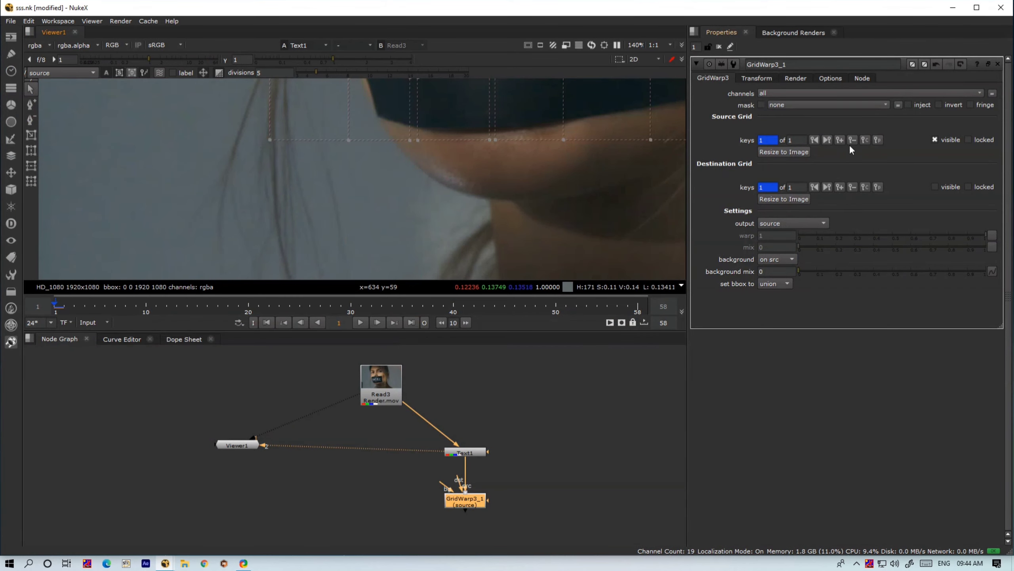
middle_click_drag(600, 174, 430, 249)
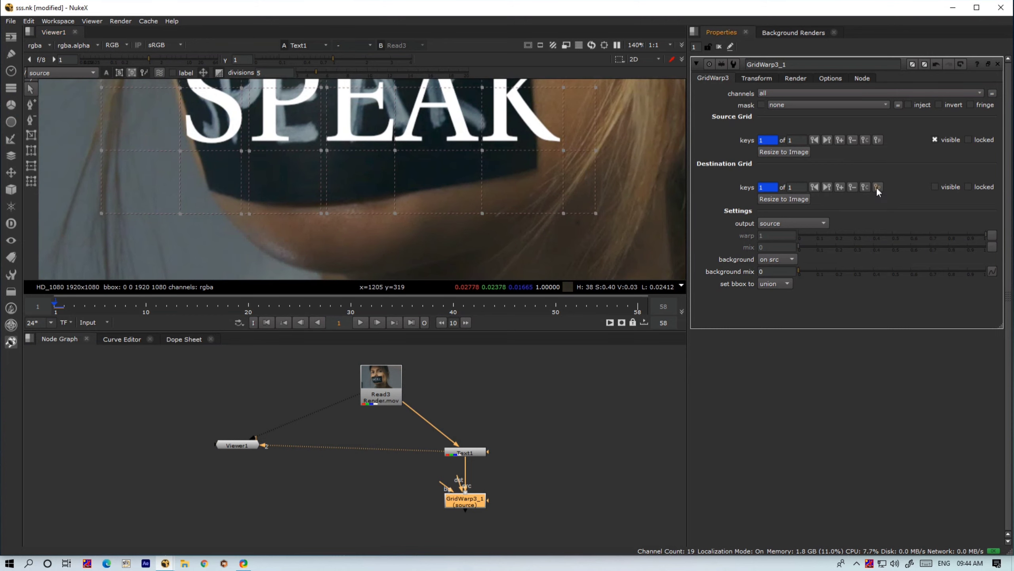
left_click(811, 222)
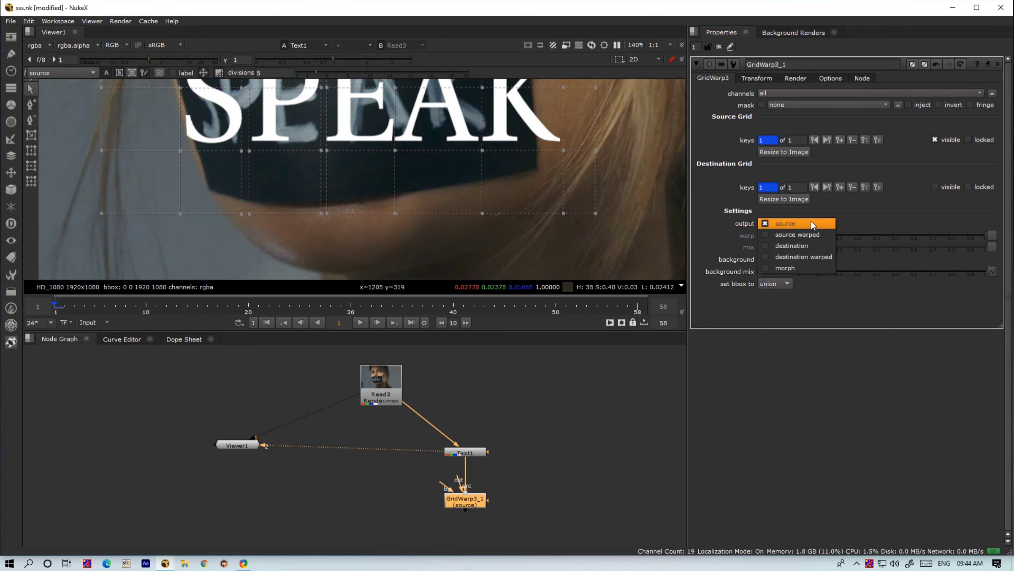
left_click(804, 232)
middle_click_drag(277, 163, 283, 231)
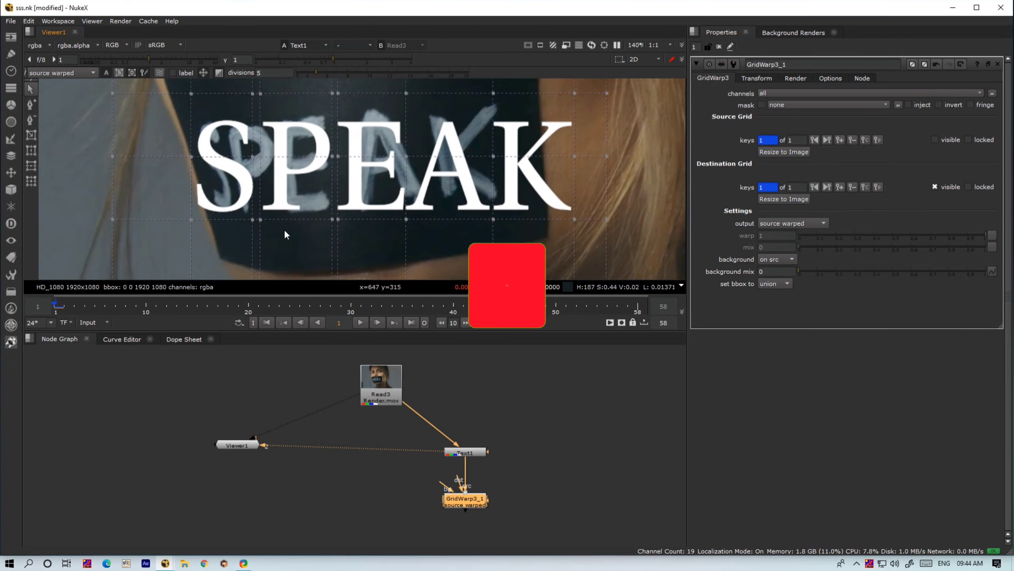
- Connect Read3 to viewer input 1 and GridWarp3_1 to viewer input 2, and compare the painted letters with the text
scroll(305, 226, "down", 3)
scroll(234, 194, "up", 5)
middle_click_drag(235, 194, 323, 150)
scroll(332, 162, "up", 3)
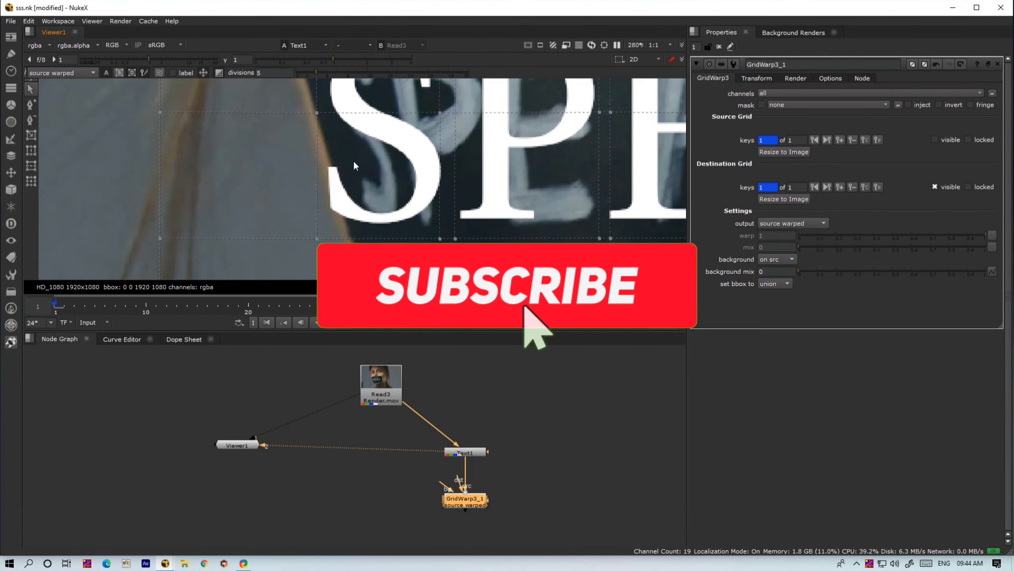
left_click(384, 379)
key("1")
left_click(460, 500)
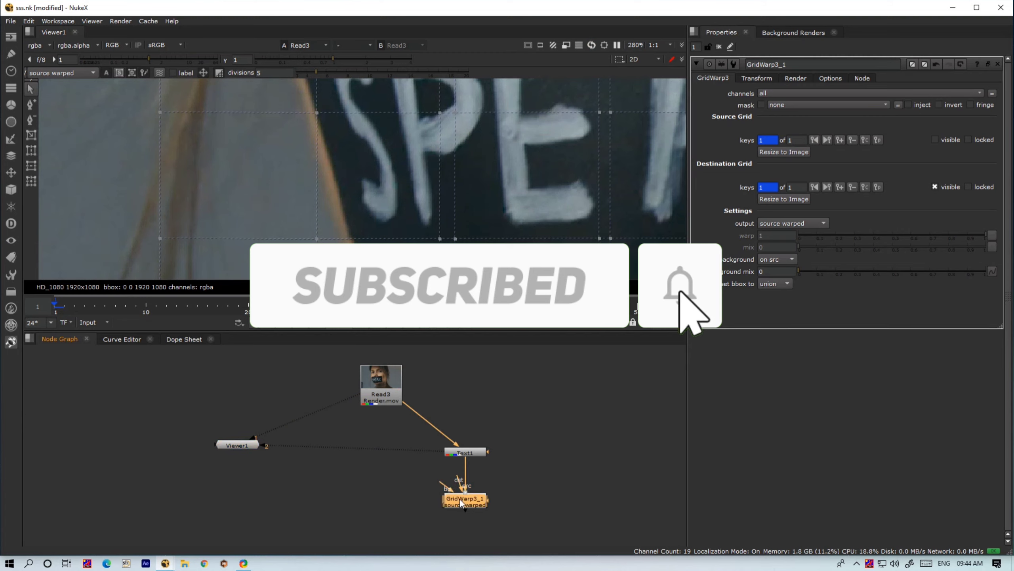
key("1")
key("1")
scroll(404, 194, "down", 2)
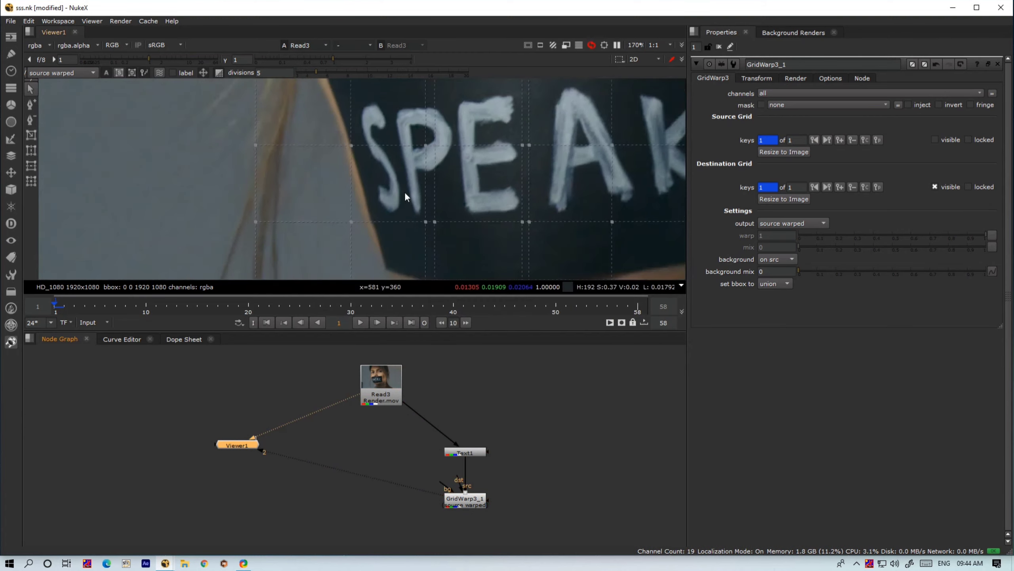
key("2")
scroll(366, 142, "up", 2)
key("1")
scroll(372, 199, "down", 1)
key("2")
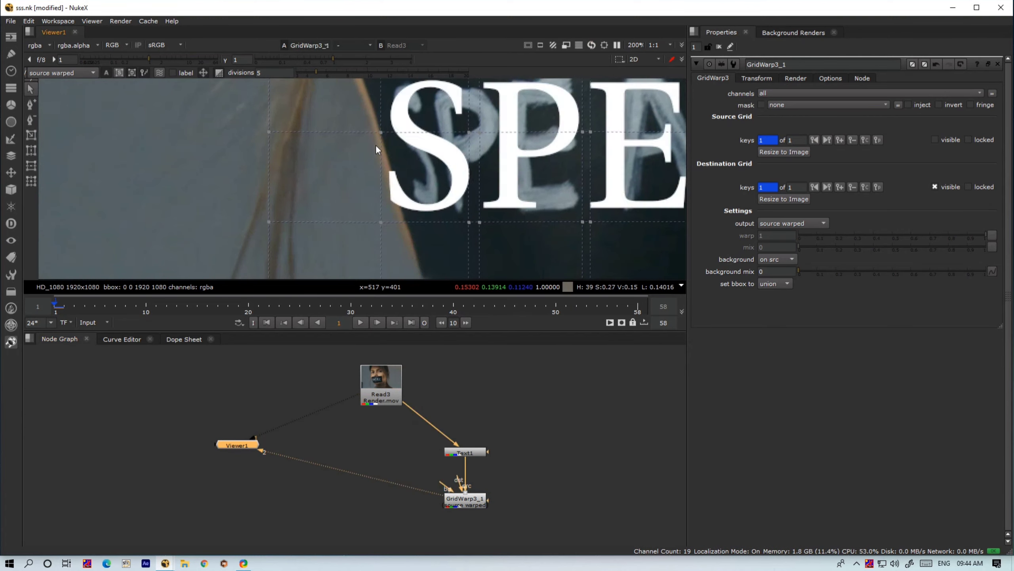
scroll(375, 144, "down", 3)
scroll(407, 121, "down", 1)
left_click(411, 72)
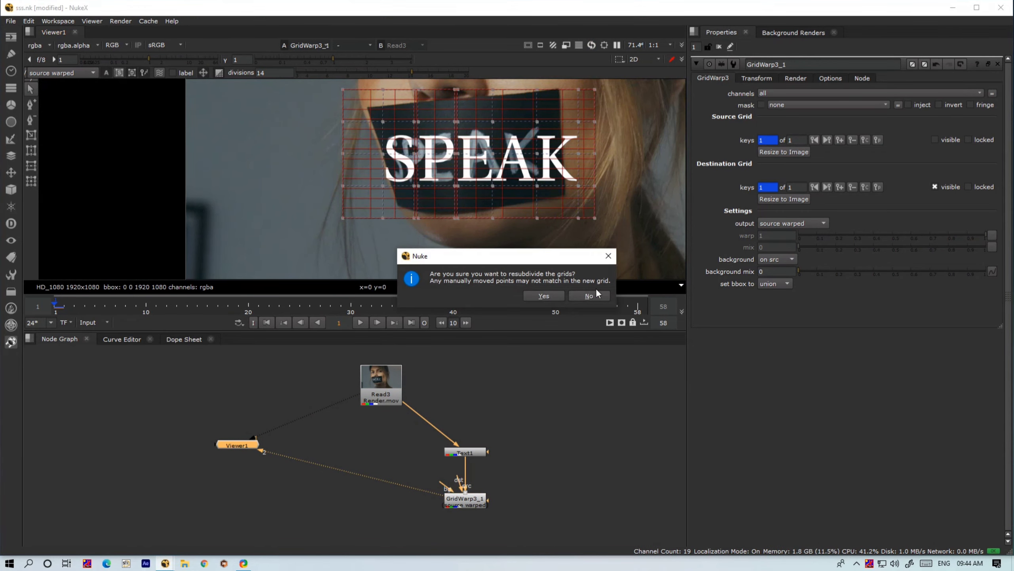
left_click(589, 296)
middle_click_drag(401, 74, 405, 113)
scroll(410, 233, "up", 5)
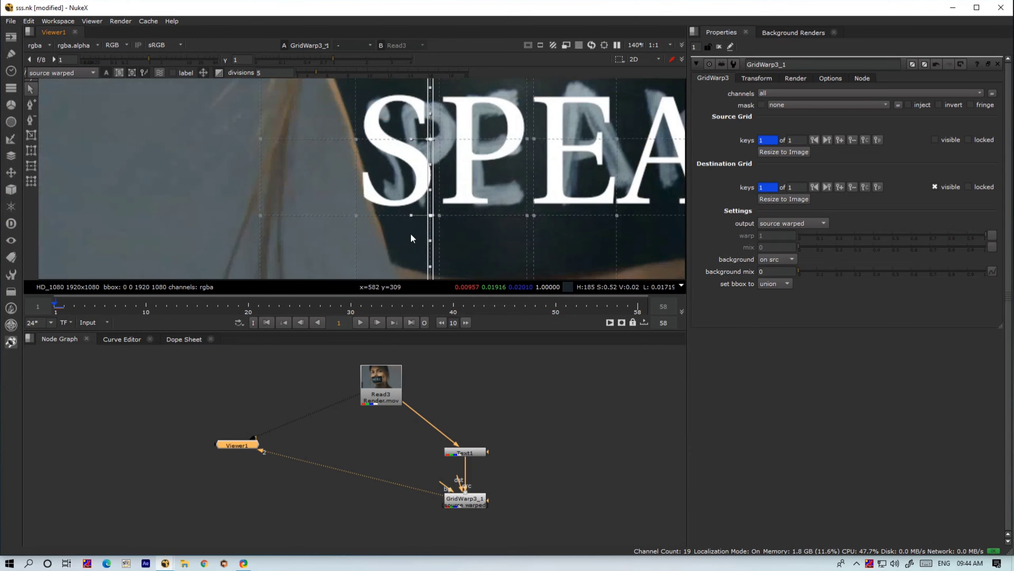
left_click_drag(438, 164, 413, 164)
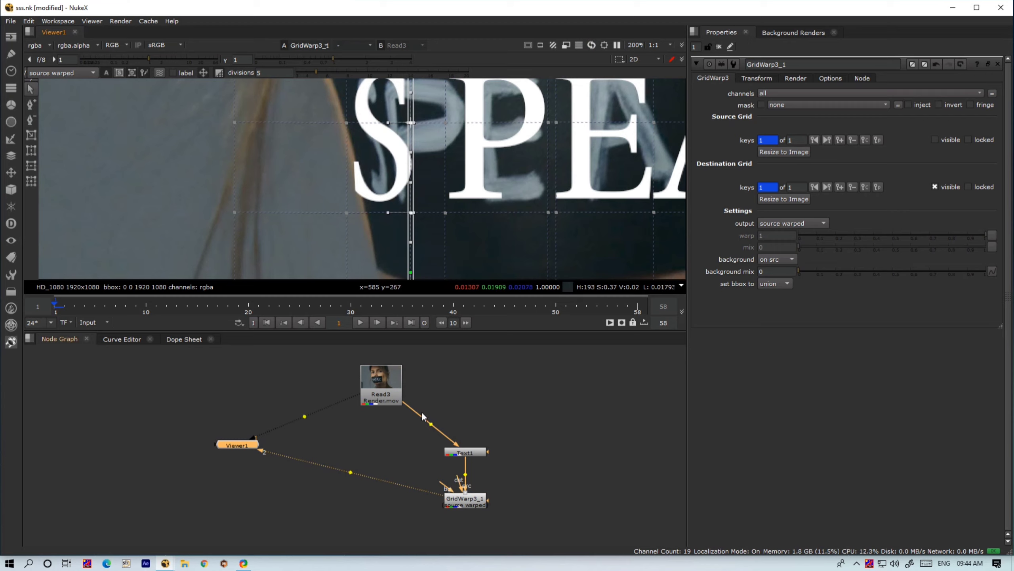
key("ctrl+z")
- Disconnect Text1 from Read3, merge GridWarp3_1 over Read3 with a Merge node, and view the merge on viewer input 2
left_click_drag(408, 403, 411, 402)
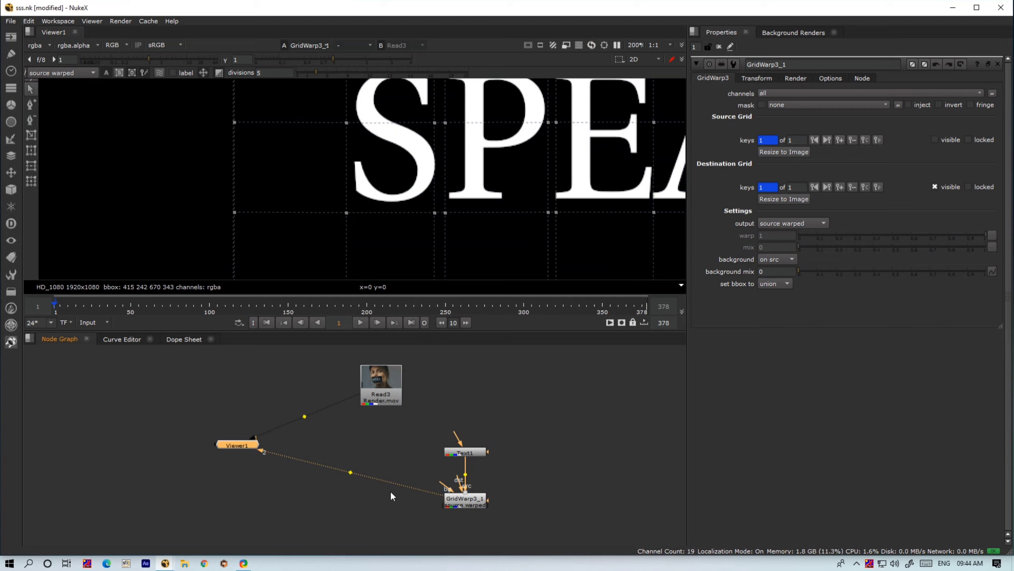
left_click(399, 492)
key("m")
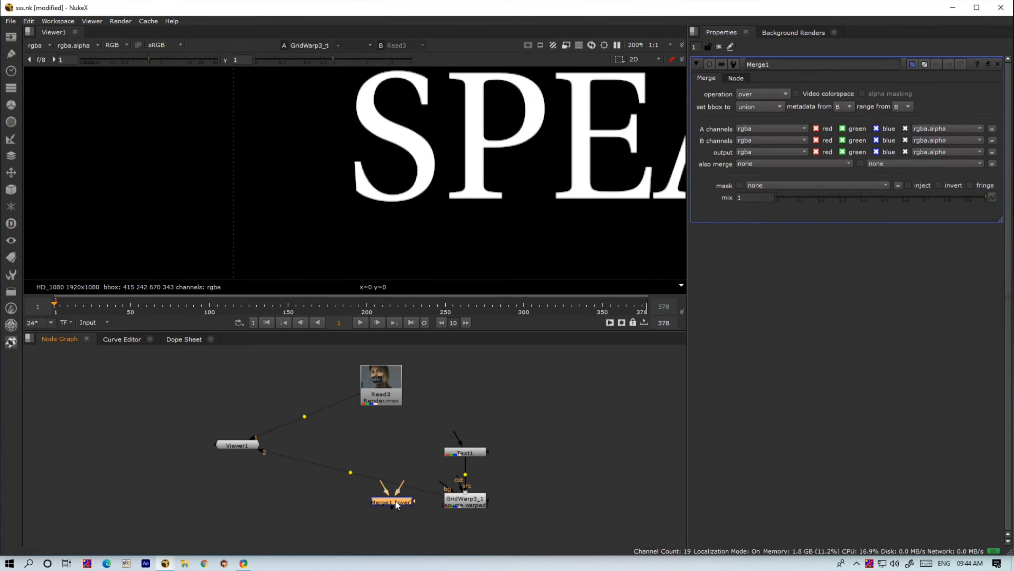
left_click_drag(393, 489, 383, 398)
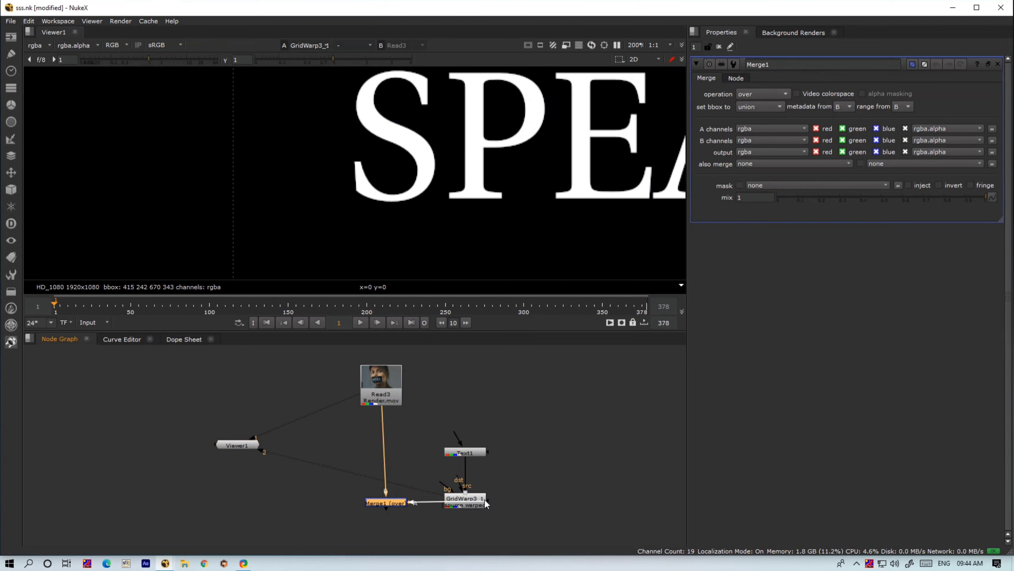
key("2")
left_click_drag(385, 502, 382, 502)
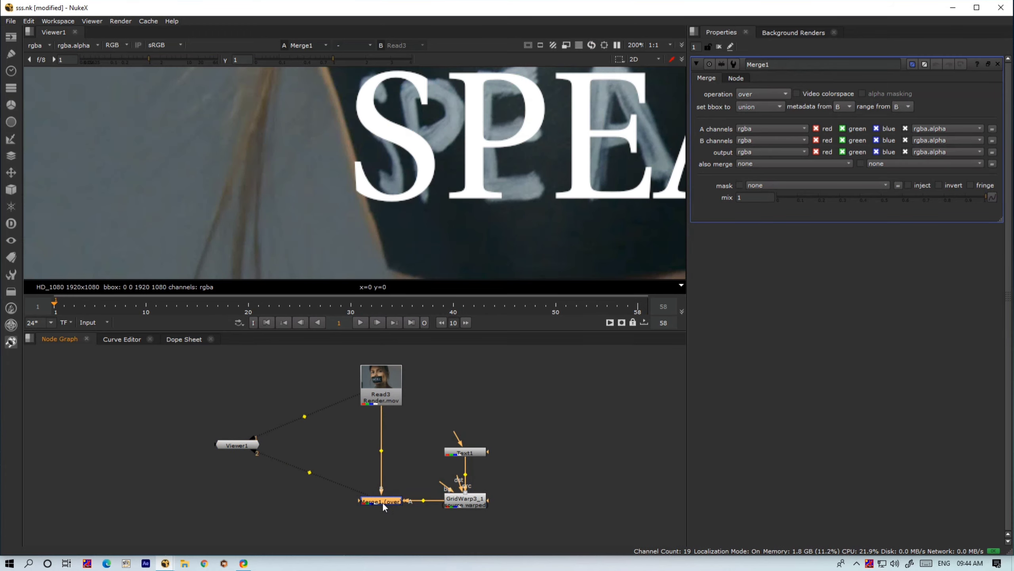
- Reopen the GridWarp3_1 properties and move the destination grid line on the S's right side inward to the painted S's right edge
scroll(417, 206, "down", 3)
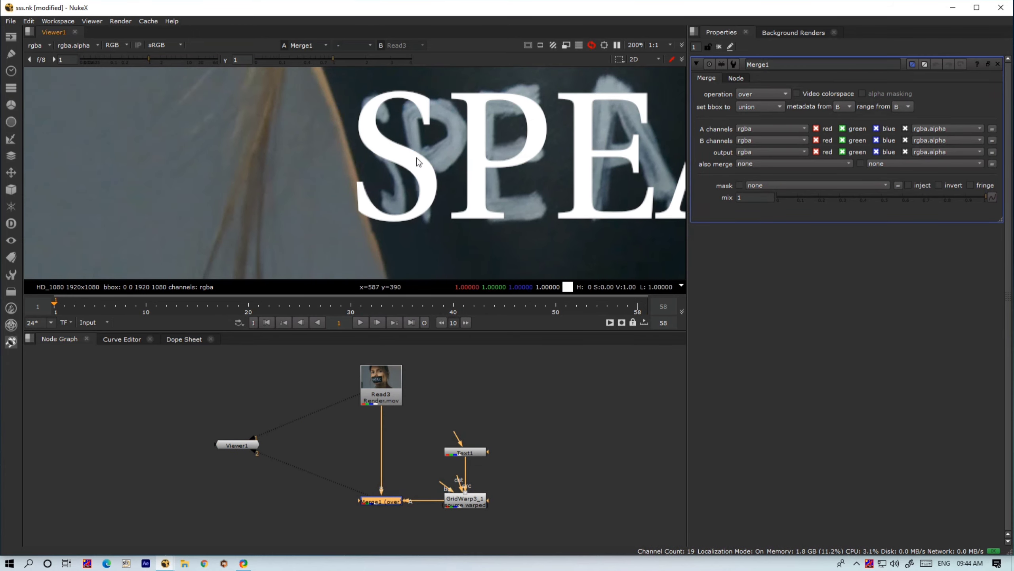
double_click(465, 499)
scroll(401, 84, "down", 3)
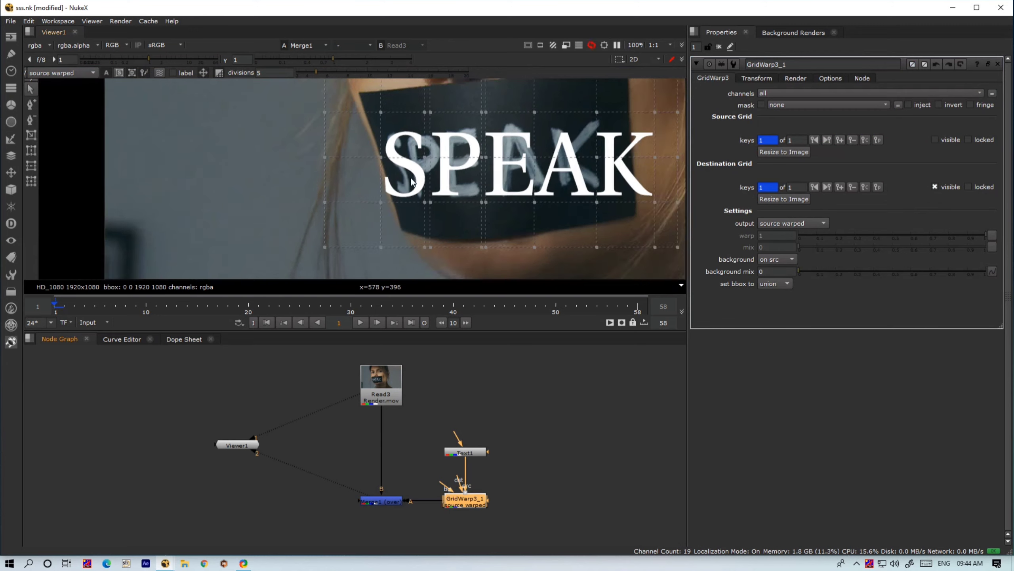
left_click_drag(402, 73, 420, 238)
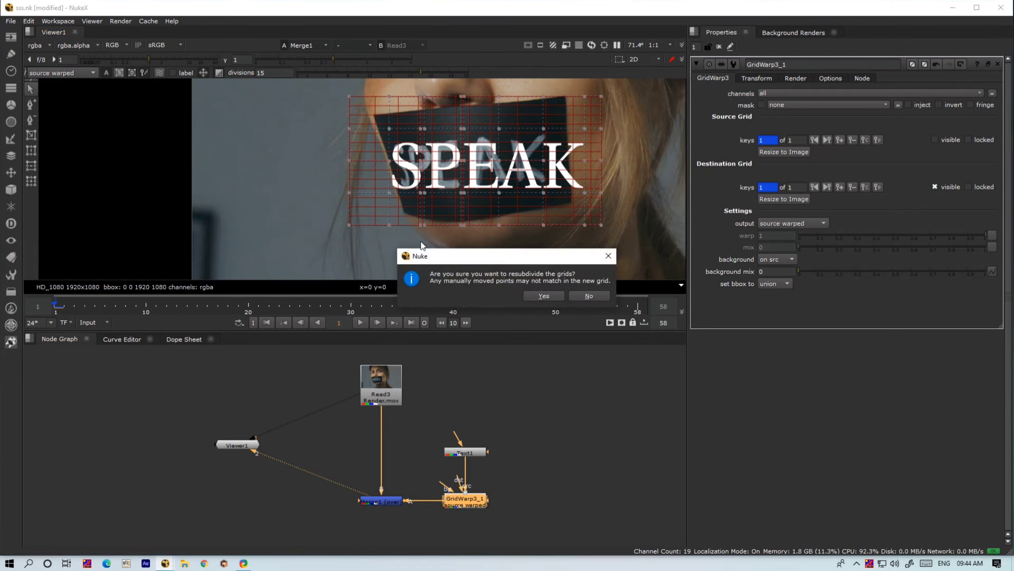
left_click(577, 295)
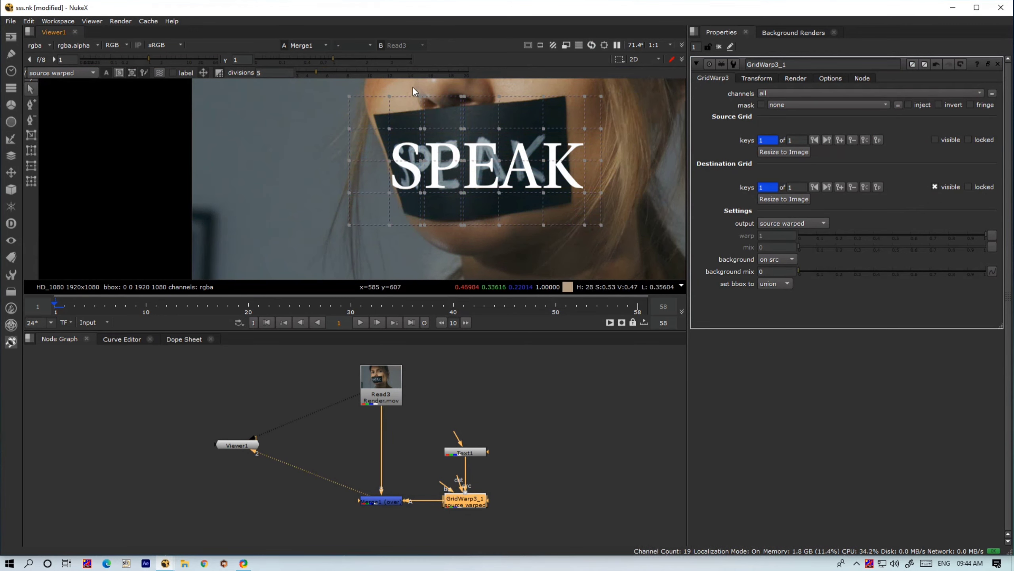
left_click_drag(412, 85, 423, 246)
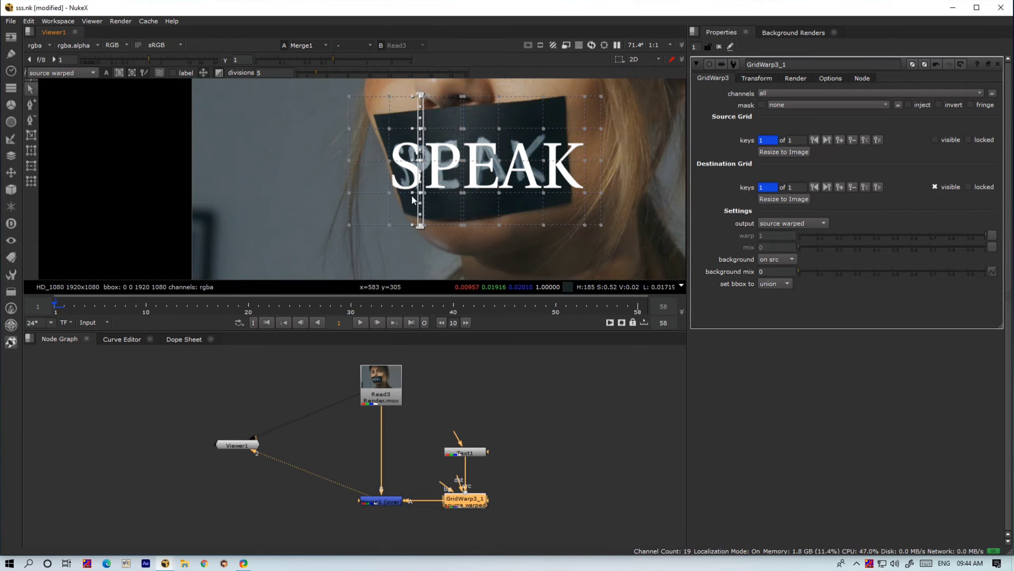
scroll(421, 186, "up", 3)
scroll(437, 182, "up", 4)
key("space")
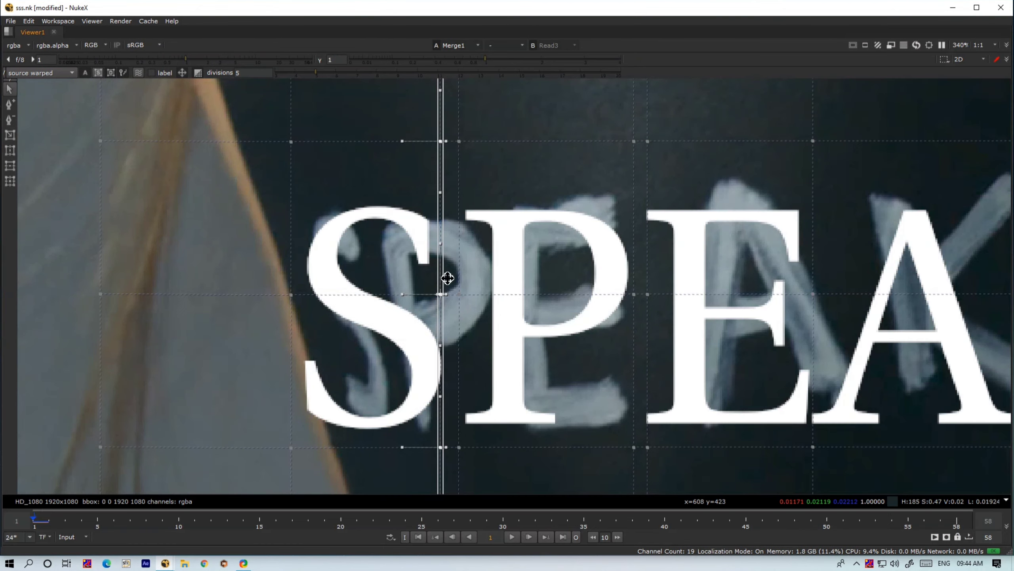
left_click_drag(445, 271, 381, 277)
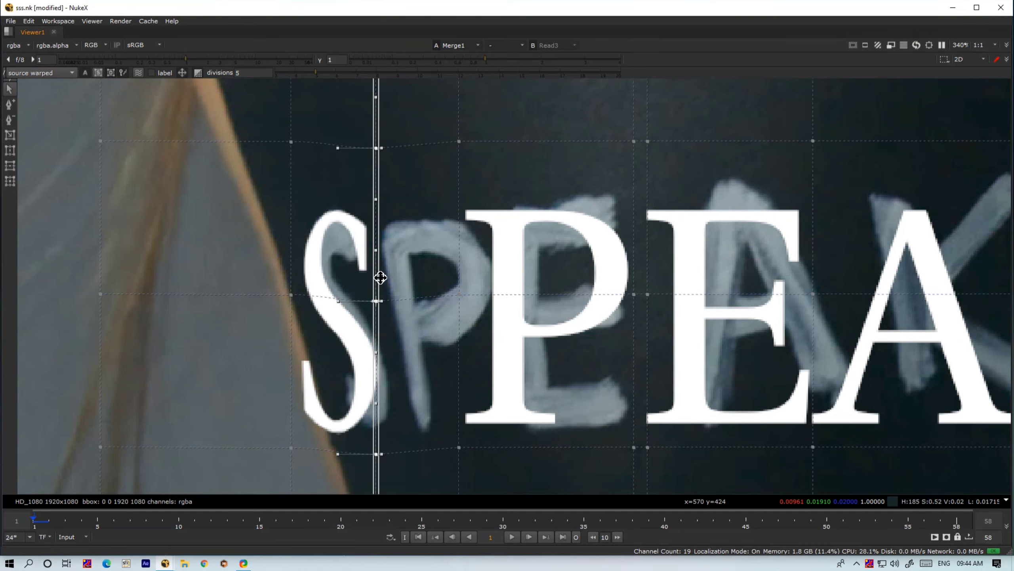
- Shift the middle and lower destination grid points around the S to the right so the letter slants along the tape's edge
middle_click_drag(357, 324, 376, 195)
scroll(355, 236, "down", 3)
left_click_drag(297, 173, 336, 314)
scroll(325, 274, "up", 4)
left_click_drag(332, 273, 368, 333)
left_click_drag(352, 298, 454, 299)
left_click_drag(375, 299, 389, 295)
scroll(390, 295, "down", 2)
middle_click_drag(374, 164, 378, 234)
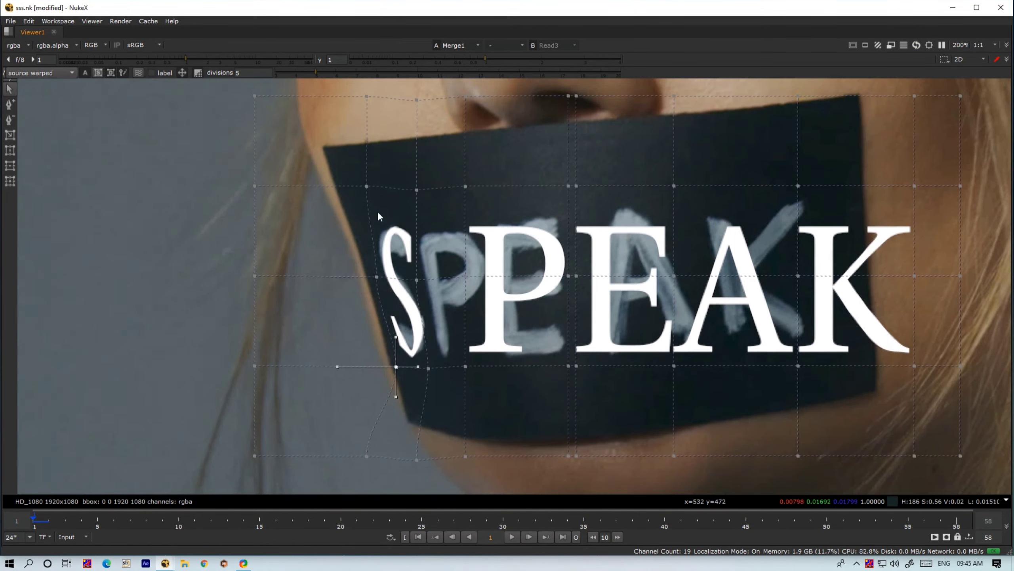
- Adjust the destination grid points above the S to fit the letter's top to the painted S
scroll(403, 201, "up", 2)
left_click_drag(352, 180, 410, 191)
scroll(410, 192, "down", 4)
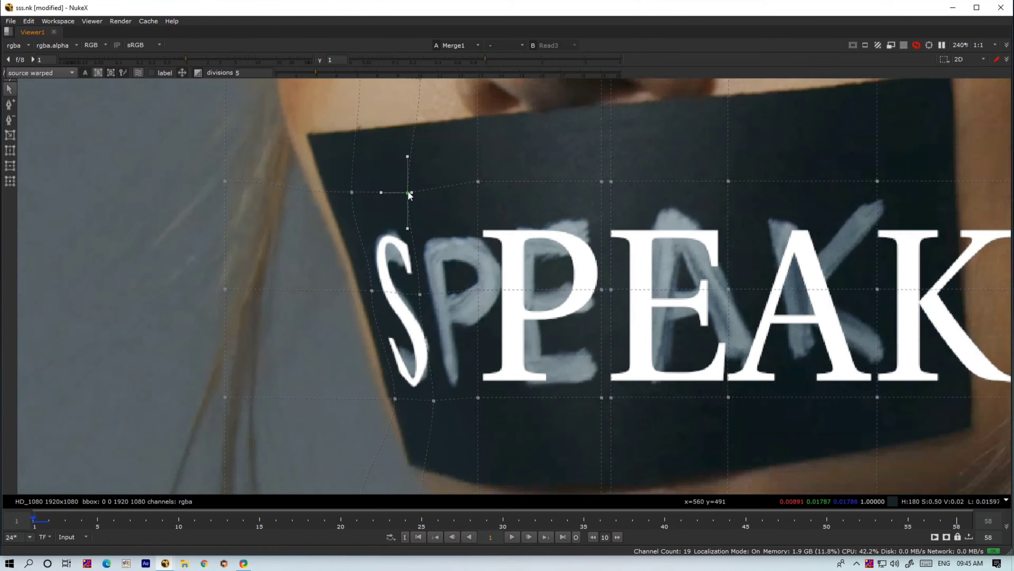
left_click_drag(366, 104, 437, 351)
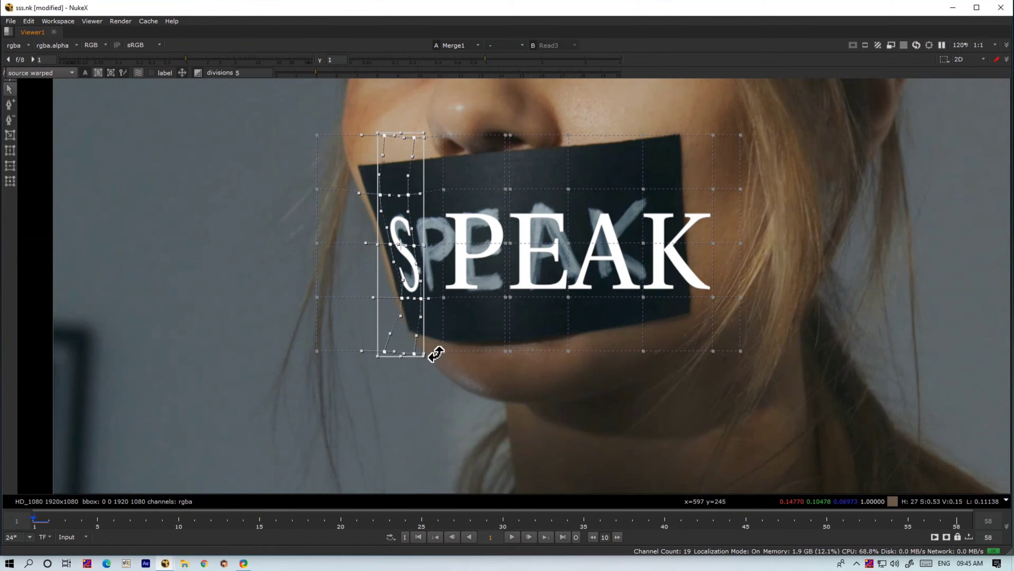
scroll(389, 248, "up", 4)
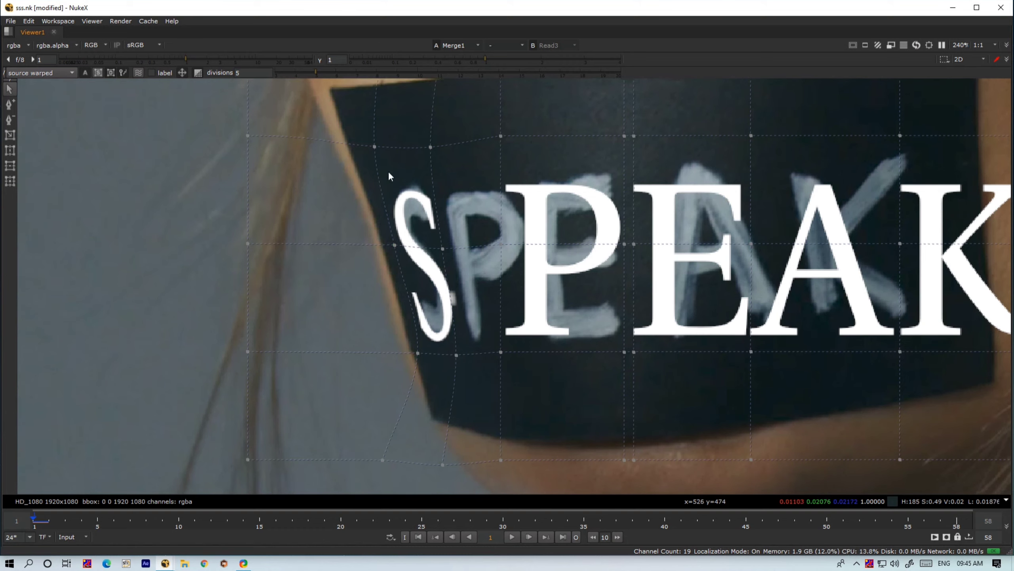
left_click_drag(373, 153, 430, 159)
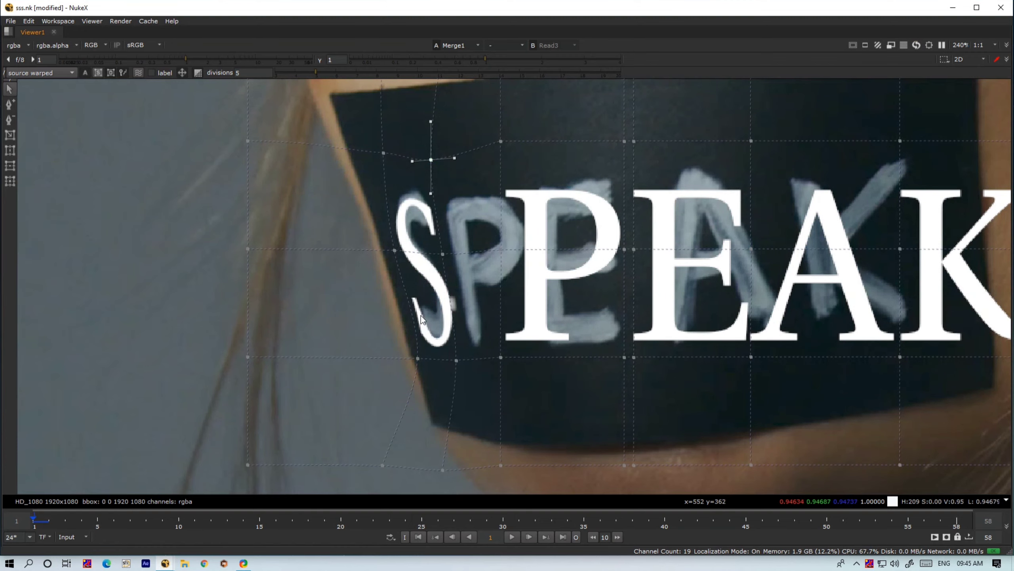
- Raise the two destination grid points below the S slightly and check the whole letter's fit
left_click_drag(465, 343, 411, 371)
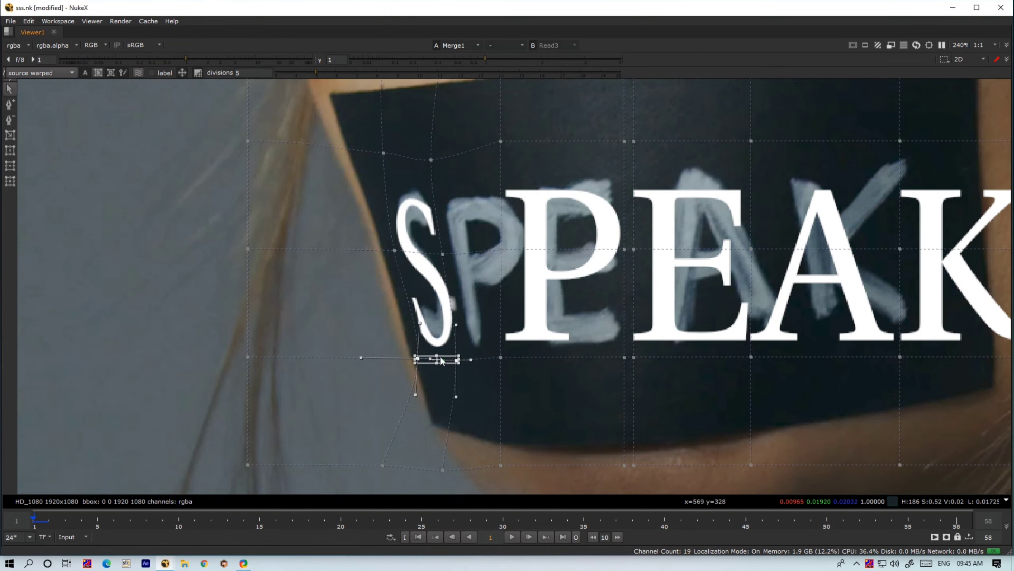
scroll(439, 355, "up", 8)
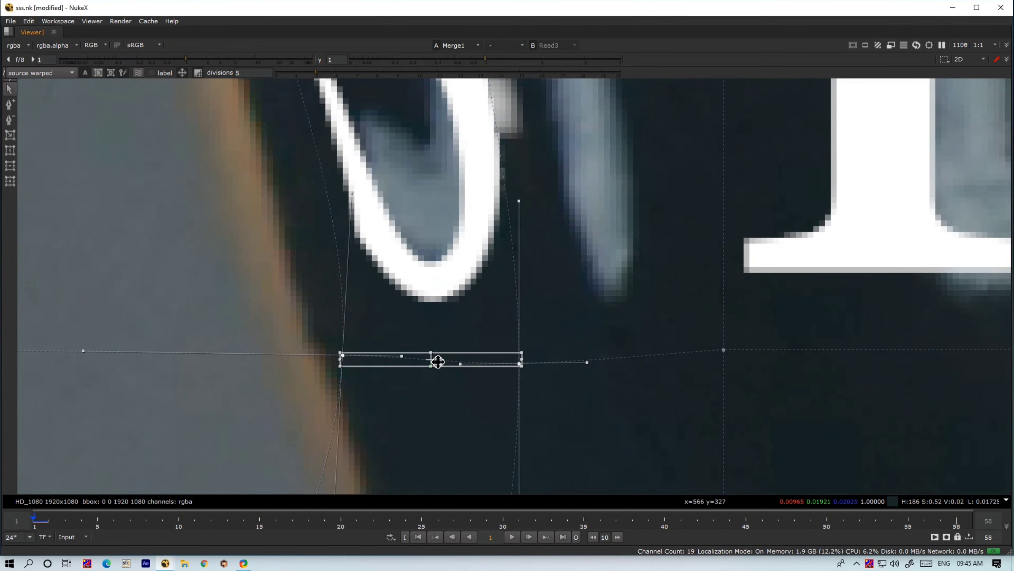
scroll(439, 352, "down", 6)
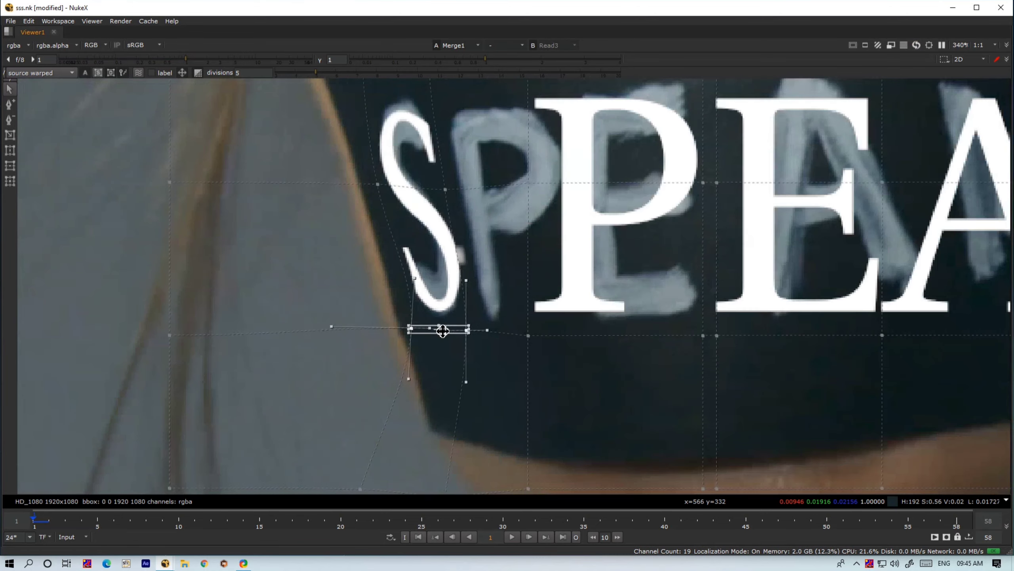
scroll(442, 331, "down", 3)
left_click_drag(376, 145, 462, 371)
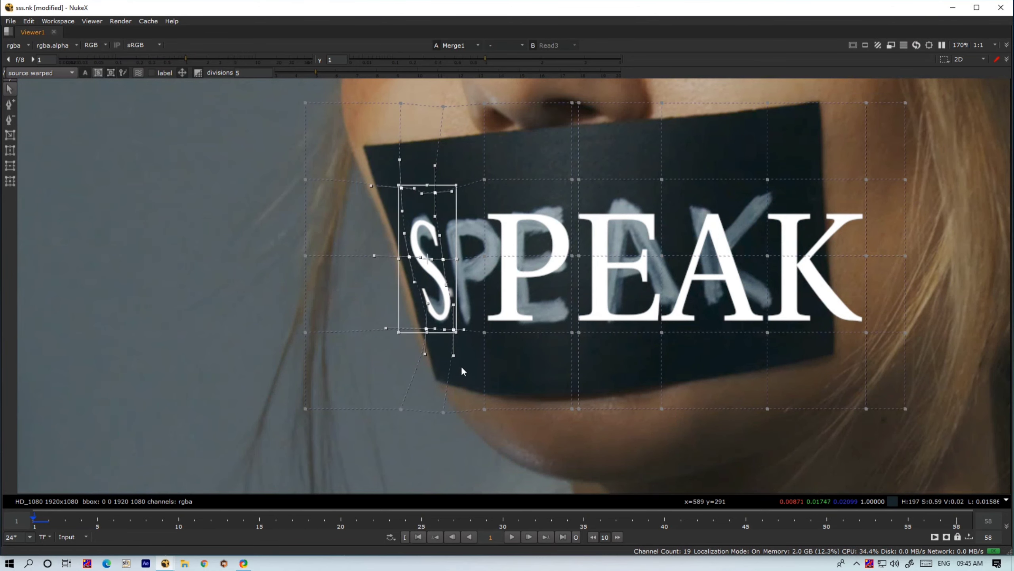
left_click(454, 418)
- Select the destination grid points around the P and move them left toward the painted P
scroll(436, 280, "up", 3)
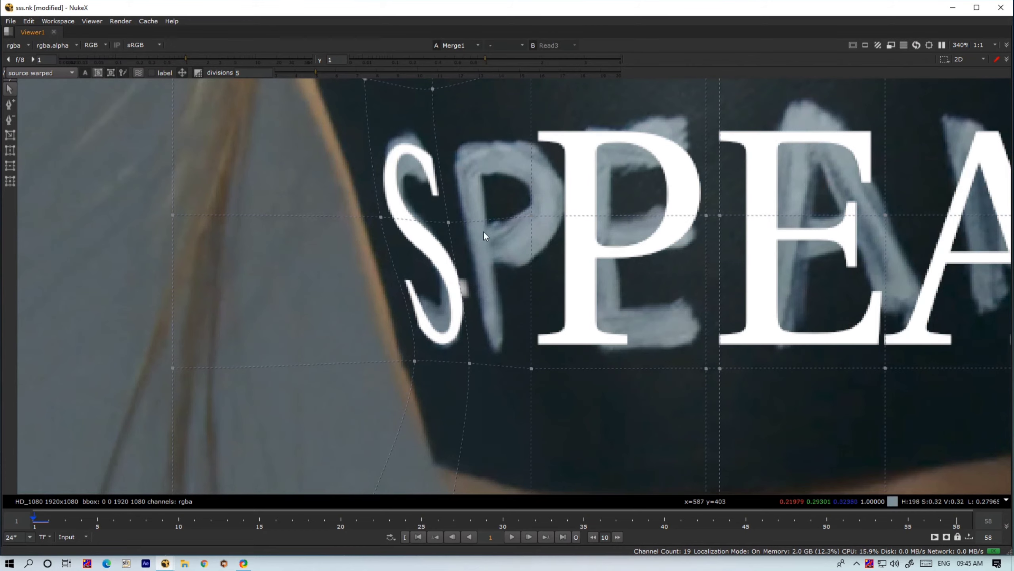
scroll(484, 232, "down", 3)
left_click_drag(496, 122, 601, 342)
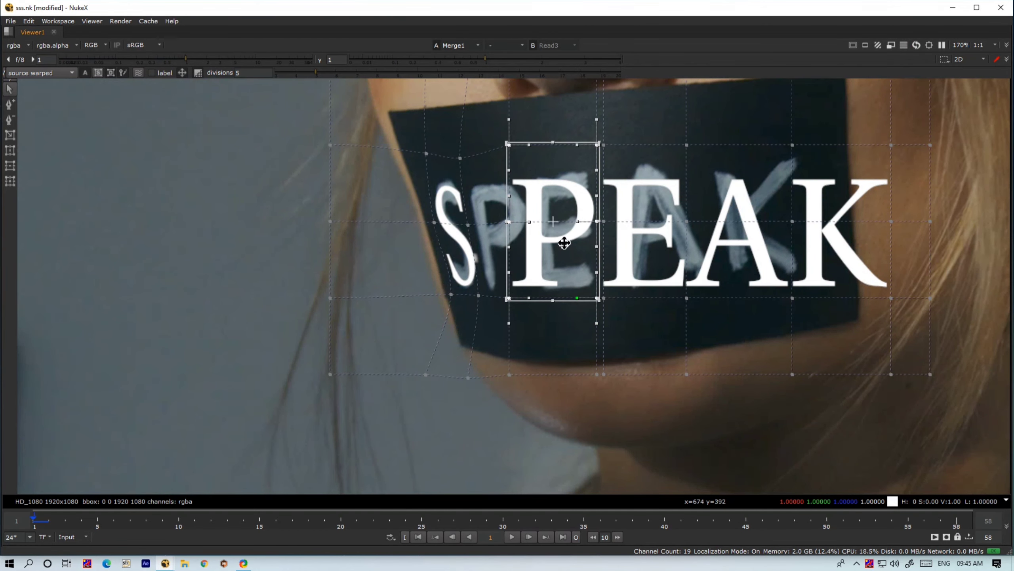
left_click_drag(562, 238, 539, 244)
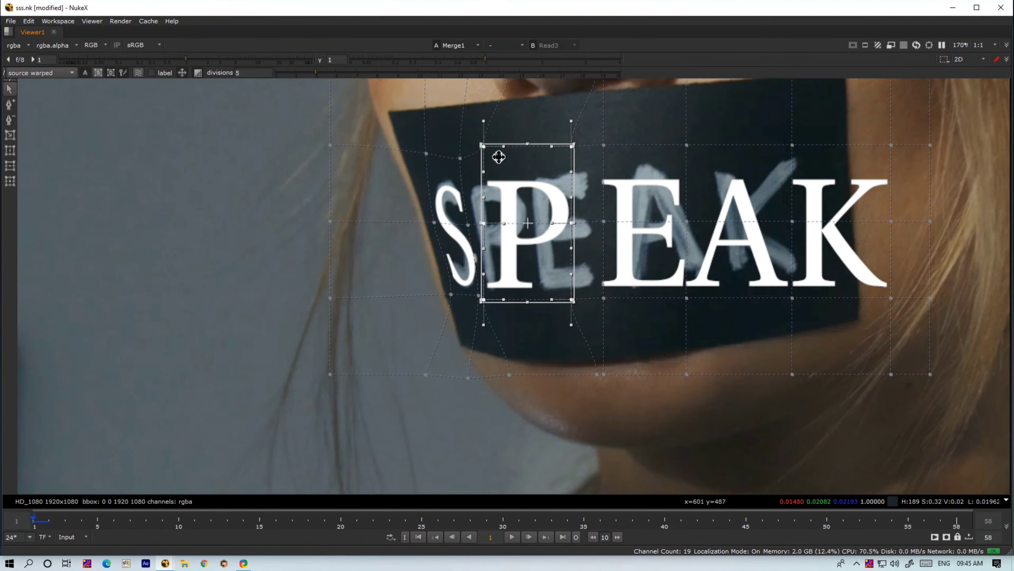
- Move the destination grid points on both sides of the P left so the letter narrows onto the painted P
scroll(495, 136, "up", 2)
left_click(457, 165)
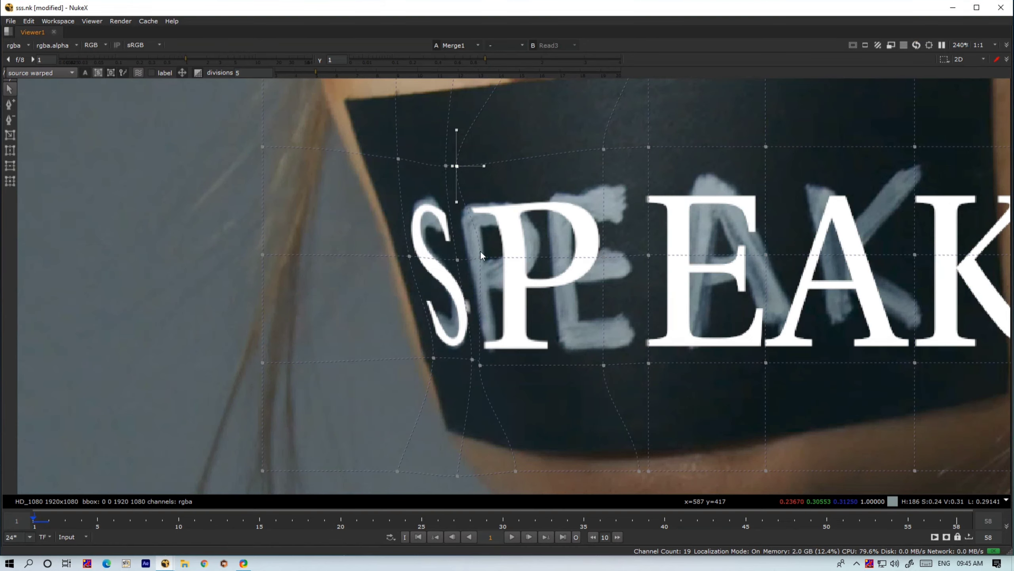
left_click_drag(480, 257, 467, 257)
left_click_drag(566, 113, 613, 390)
left_click_drag(605, 341, 548, 339)
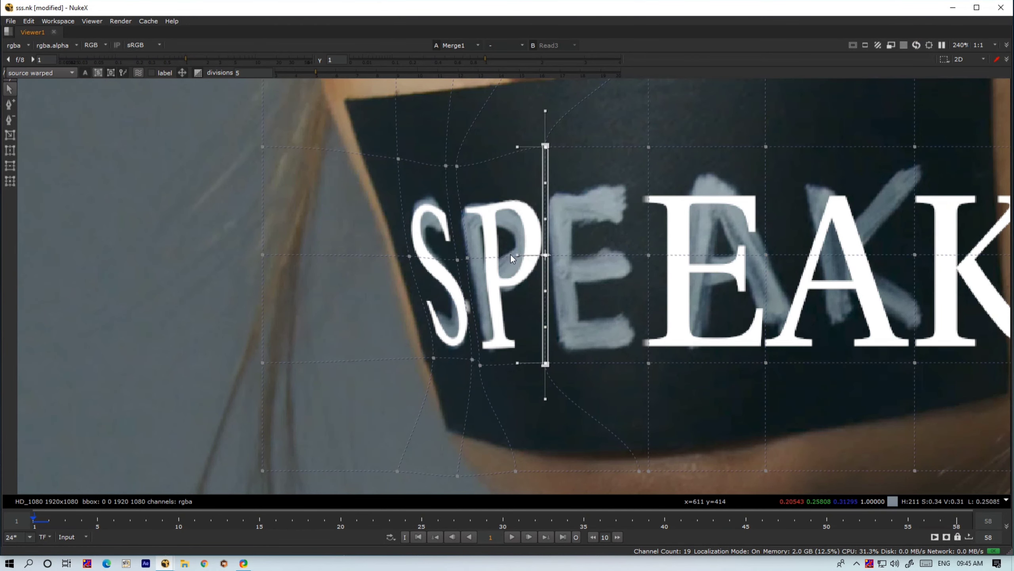
scroll(469, 256, "down", 3)
left_click_drag(548, 160, 448, 340)
key("super")
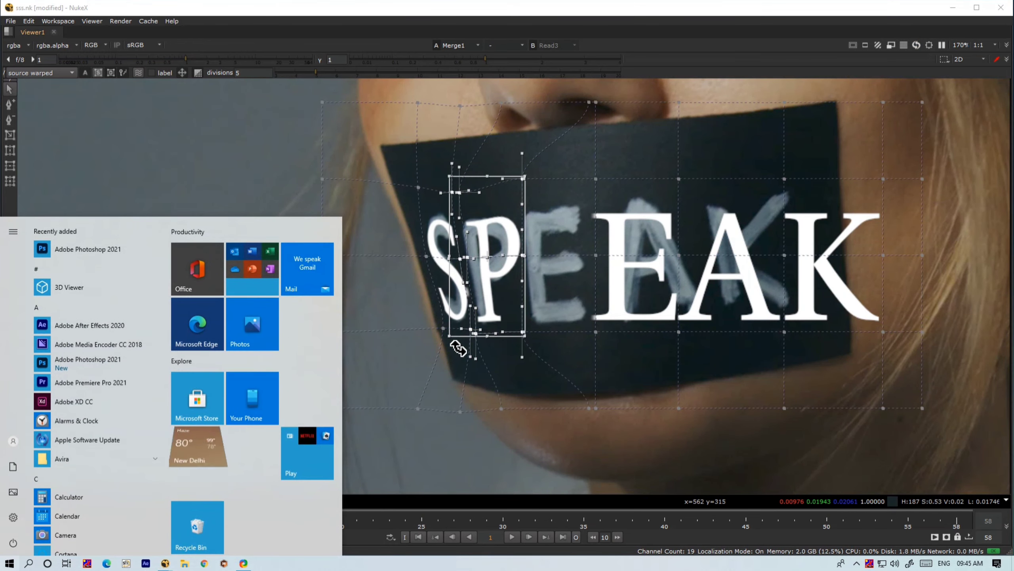
key("Escape")
left_click(497, 443)
- Fine-tune the individual destination grid points around the P so its slant, top and base follow the painted P
scroll(485, 292, "up", 3)
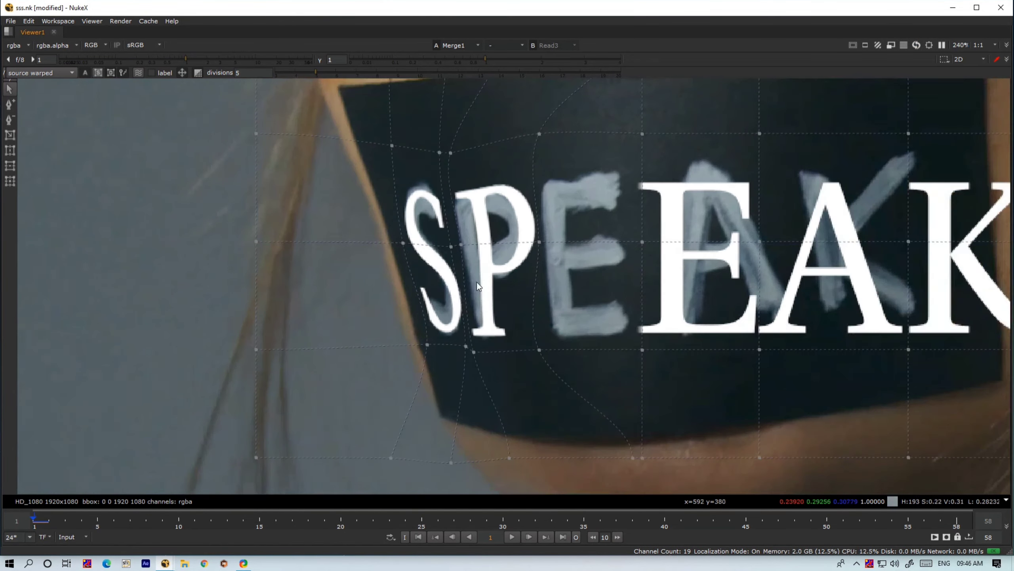
left_click(461, 244)
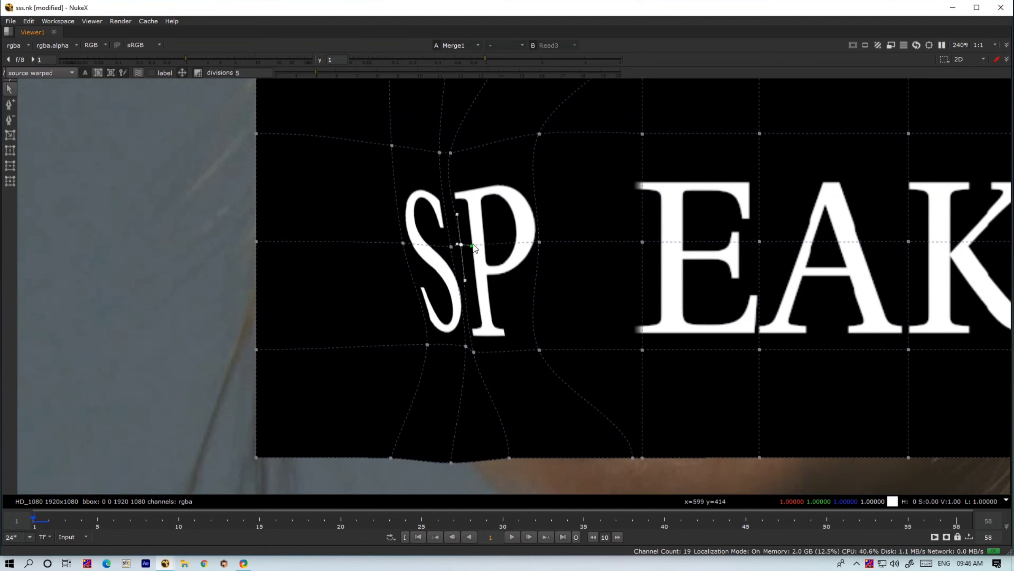
left_click(539, 242)
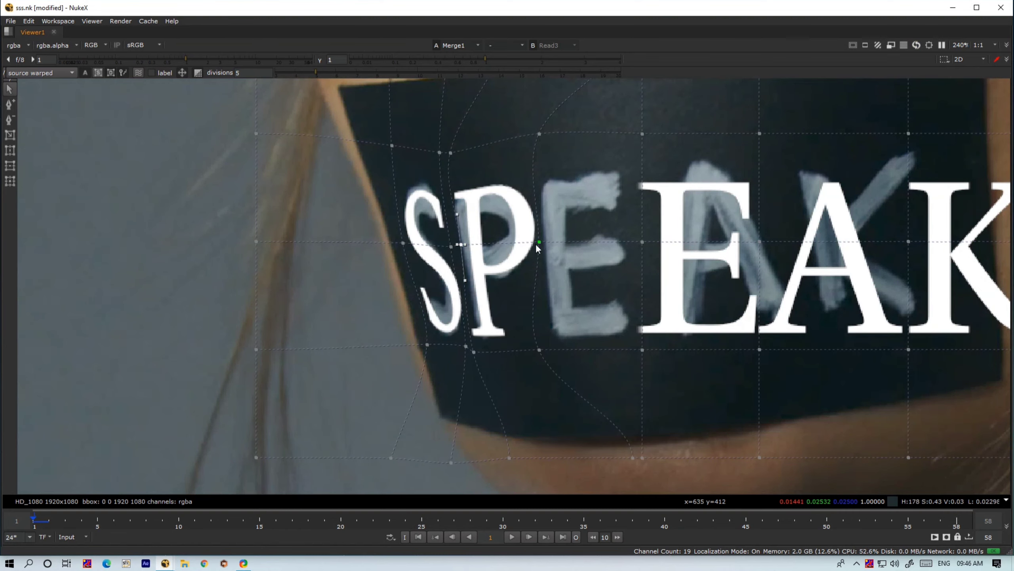
mouse_move(540, 243)
left_mouse_down()
mouse_move(528, 243)
mouse_move(535, 247)
left_mouse_up()
left_click_drag(451, 152, 449, 162)
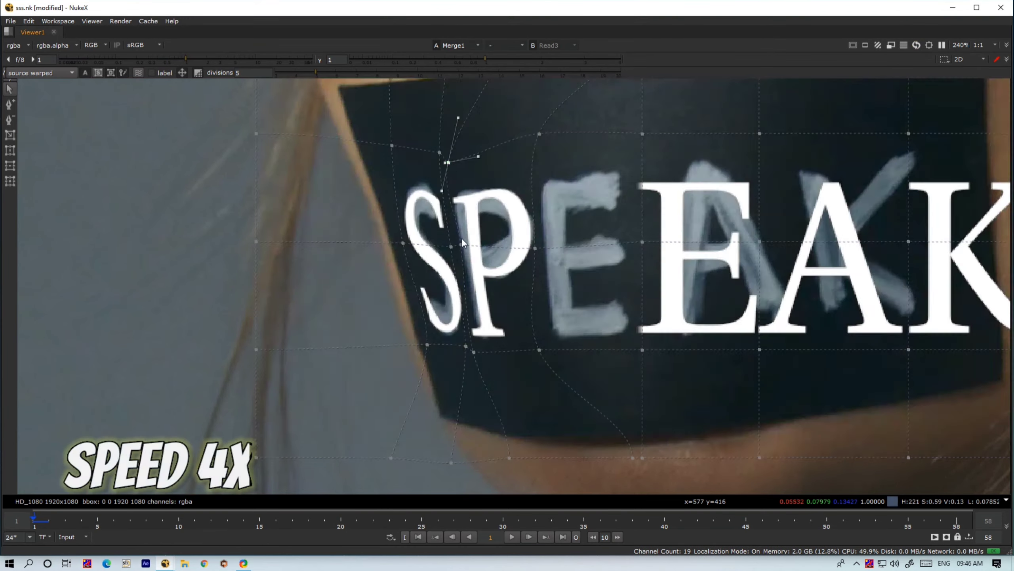
left_click_drag(461, 244, 455, 244)
left_click_drag(539, 134, 535, 144)
left_click_drag(474, 351, 475, 344)
left_click_drag(535, 248, 534, 239)
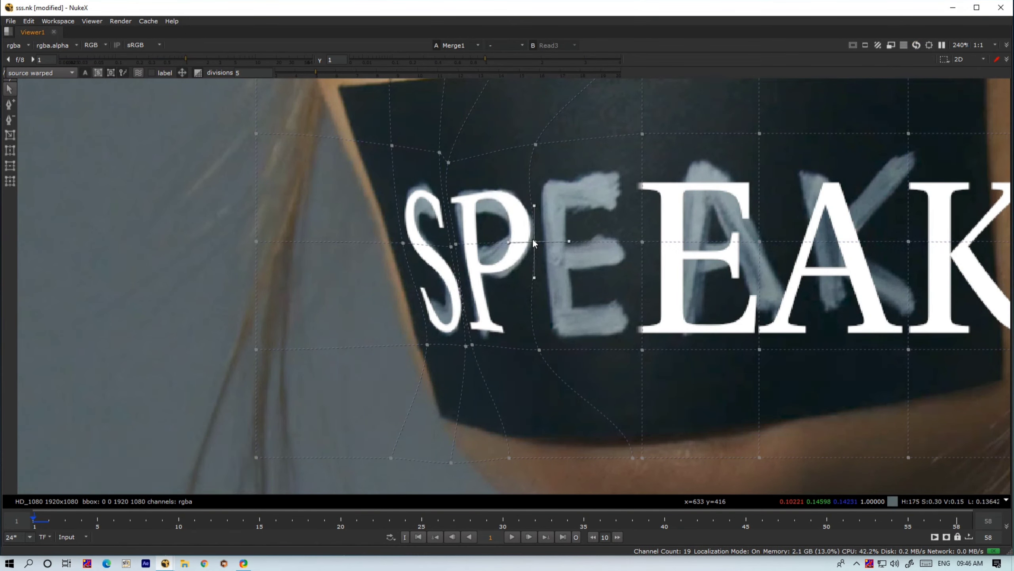
scroll(533, 239, "down", 2)
left_click_drag(598, 149, 665, 286)
scroll(488, 238, "down", 4)
left_click_drag(383, 381, 535, 163)
scroll(491, 232, "up", 8)
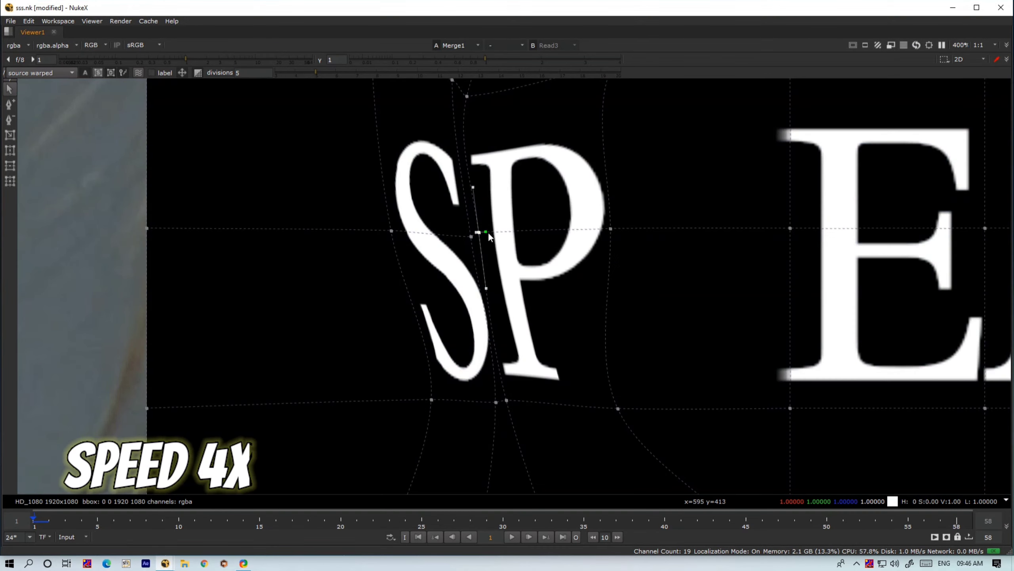
scroll(488, 231, "down", 2)
left_click_drag(703, 109, 829, 320)
left_click_drag(777, 231, 681, 231)
key("ctrl+z")
- Select the destination grid points along the E's left edge and move them left to the painted E
middle_click_drag(744, 168, 584, 248)
left_click_drag(540, 186, 670, 396)
left_click_drag(616, 322, 531, 319)
- Adjust the individual grid points on both sides of the E to fit its width and top edge to the painted E
left_click_drag(565, 204, 534, 204)
left_click_drag(565, 293, 548, 294)
left_click(468, 293)
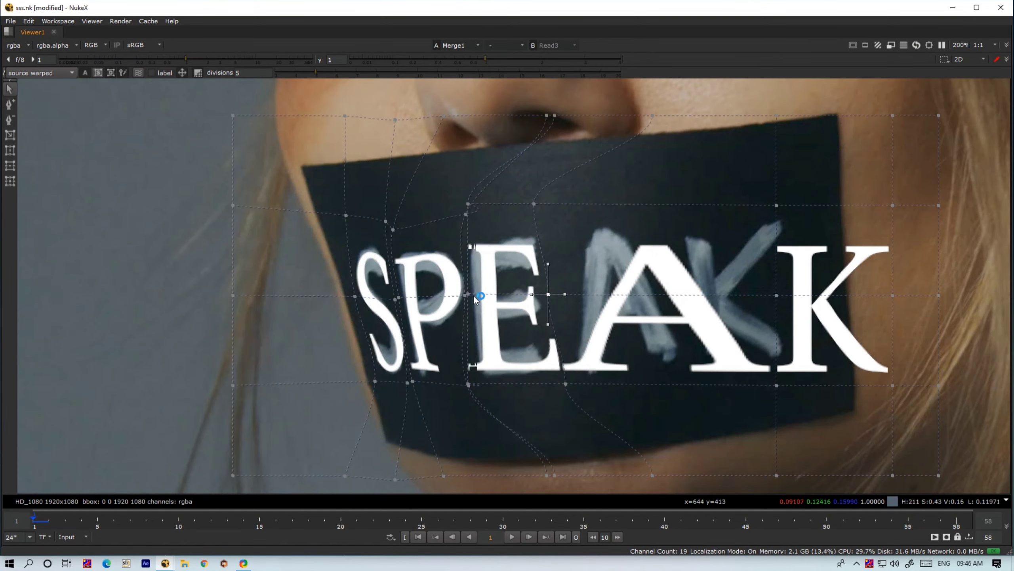
left_click_drag(485, 294, 472, 294)
left_click_drag(566, 383, 537, 382)
left_click_drag(468, 204, 467, 217)
- Move the grid points along the A's right edge left and slightly up, and insert an extra grid column between the E and the A
left_click_drag(750, 181, 799, 420)
left_click_drag(682, 342, 681, 329)
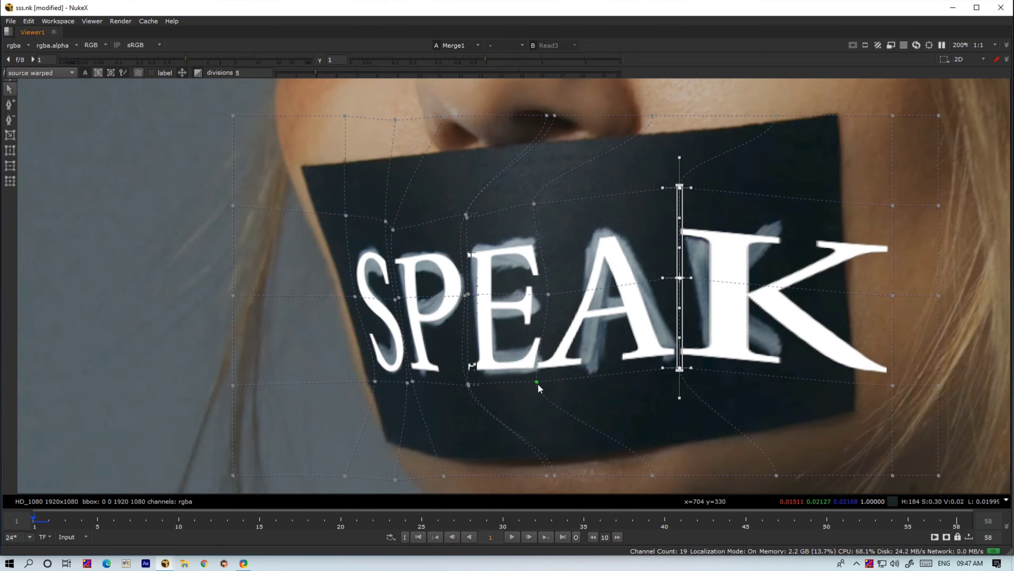
left_click(10, 105)
left_click(9, 89)
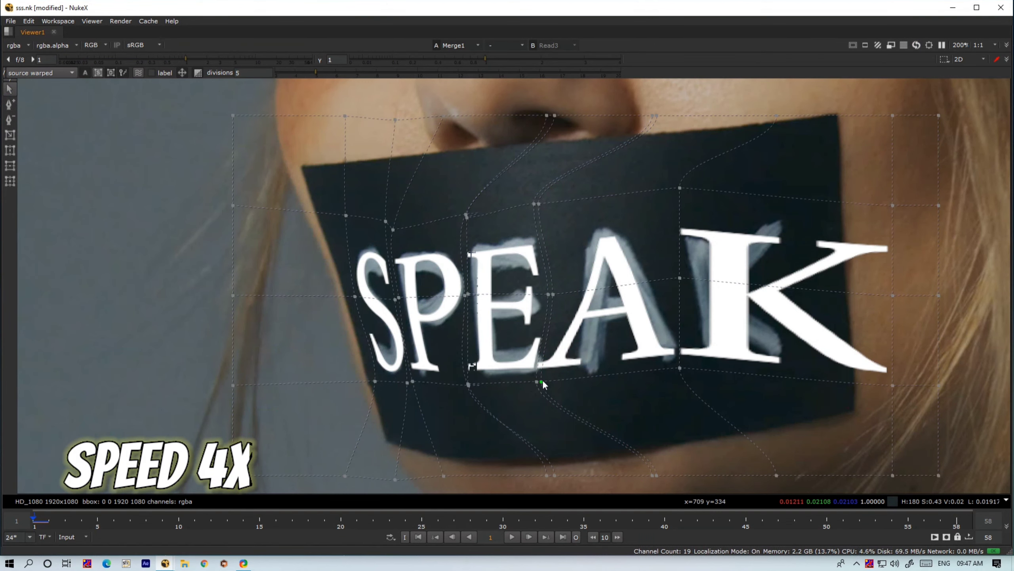
- Shift the grid points on both sides of the A so its legs and top line up with the painted A
left_click(575, 380)
left_click_drag(680, 188, 662, 185)
left_click_drag(567, 294, 566, 293)
left_click_drag(538, 204, 541, 203)
left_click_drag(566, 294, 562, 293)
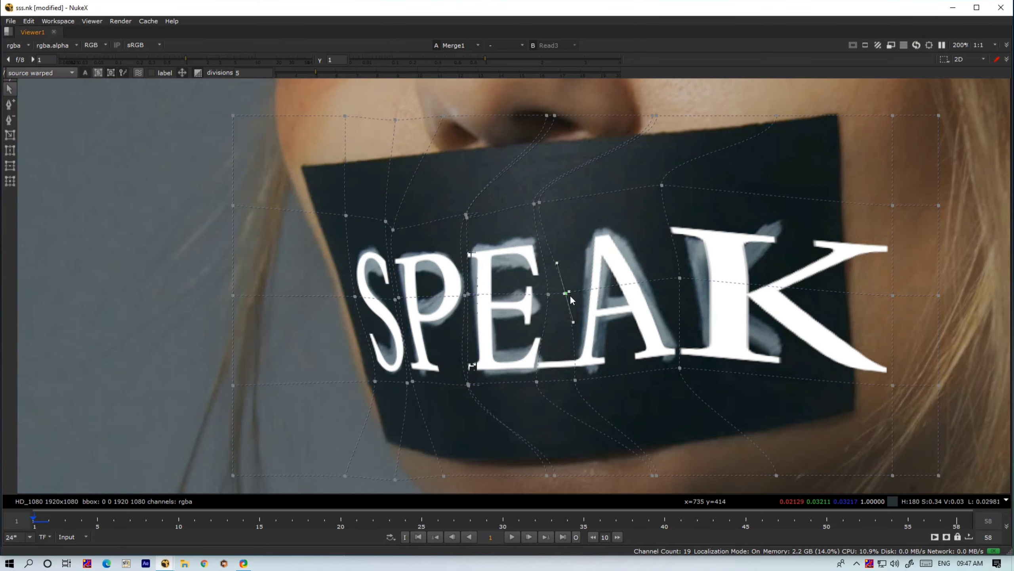
left_click_drag(680, 368, 690, 367)
left_click(576, 380)
left_click_drag(580, 382, 581, 380)
- Move the top-row grid point above the A's right side left and inspect its spacing to the neighbouring point
left_click_drag(776, 115, 689, 116)
left_click(655, 115)
scroll(655, 115, "up", 1)
scroll(657, 116, "up", 20)
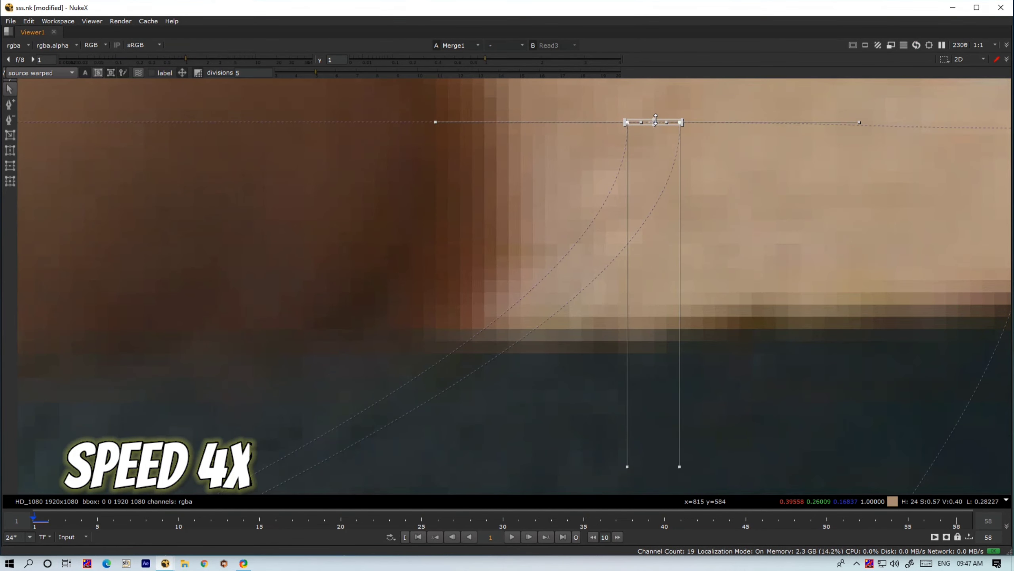
scroll(656, 118, "down", 7)
scroll(738, 157, "down", 18)
scroll(756, 265, "down", 5)
- Move the outer grid columns beside the K left and fine-tune nearby grid points to fit the letter to the painted K
left_click_drag(849, 170, 926, 498)
scroll(867, 327, "up", 7)
left_click_drag(890, 323, 713, 294)
scroll(572, 335, "down", 3)
left_click(530, 375)
left_click_drag(533, 366, 541, 366)
mouse_move(524, 277)
left_mouse_down()
mouse_move(528, 292)
mouse_move(513, 284)
left_mouse_up()
left_click_drag(555, 290, 522, 284)
left_click(536, 293)
- Hide the viewer overlay and examine the warped text over the whole frame
scroll(626, 264, "down", 4)
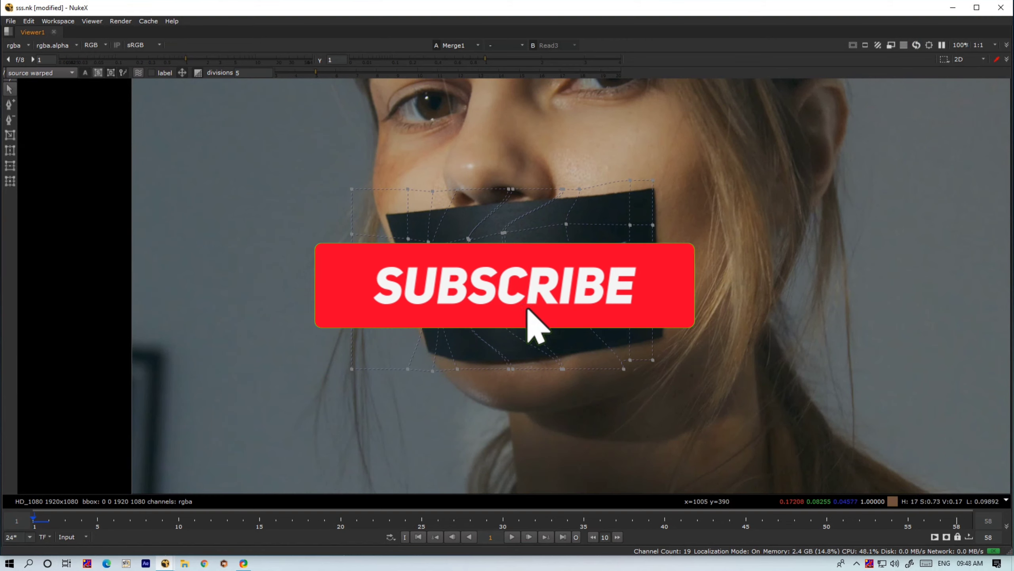
key("q")
middle_click_drag(670, 337, 572, 332, "alt")
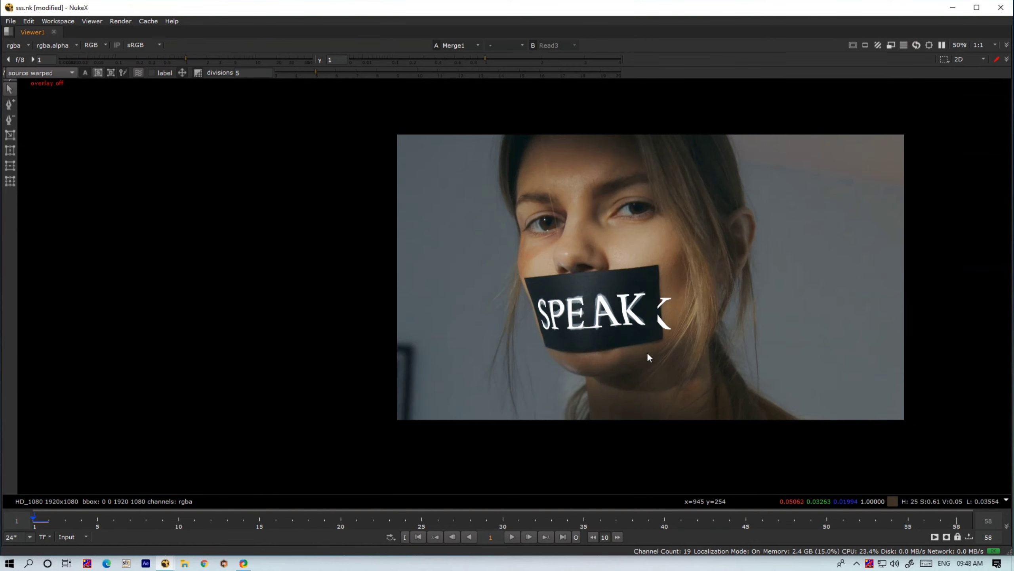
key("space")
middle_click_drag(623, 173, 423, 247)
- View Read3 and Merge1 on viewer inputs 1 and 2 and compare the original footage with the merged text
left_click(376, 399)
key("1")
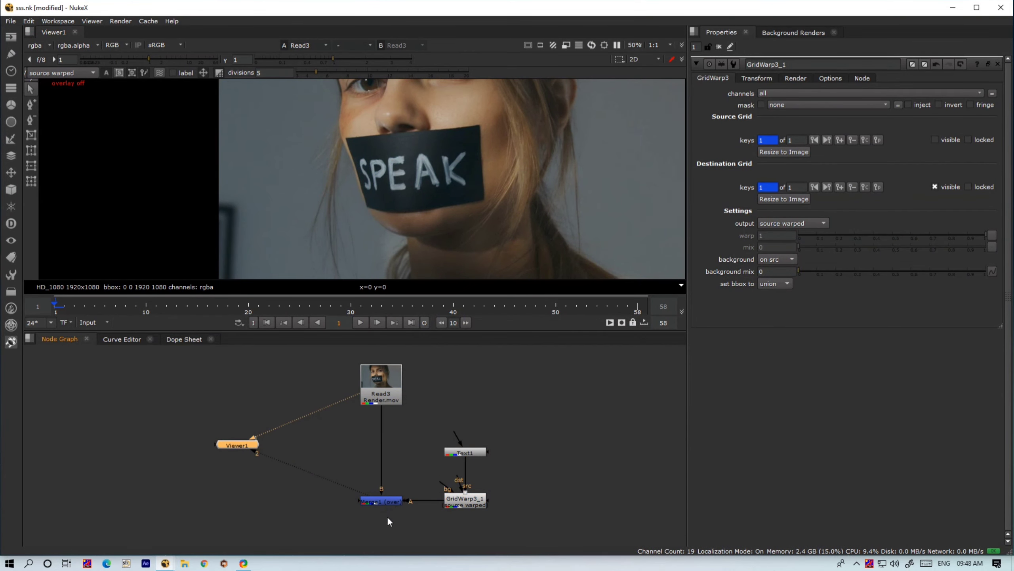
left_click(395, 504)
key("2")
key("1")
key("2")
key("1")
left_click(395, 502)
key("1")
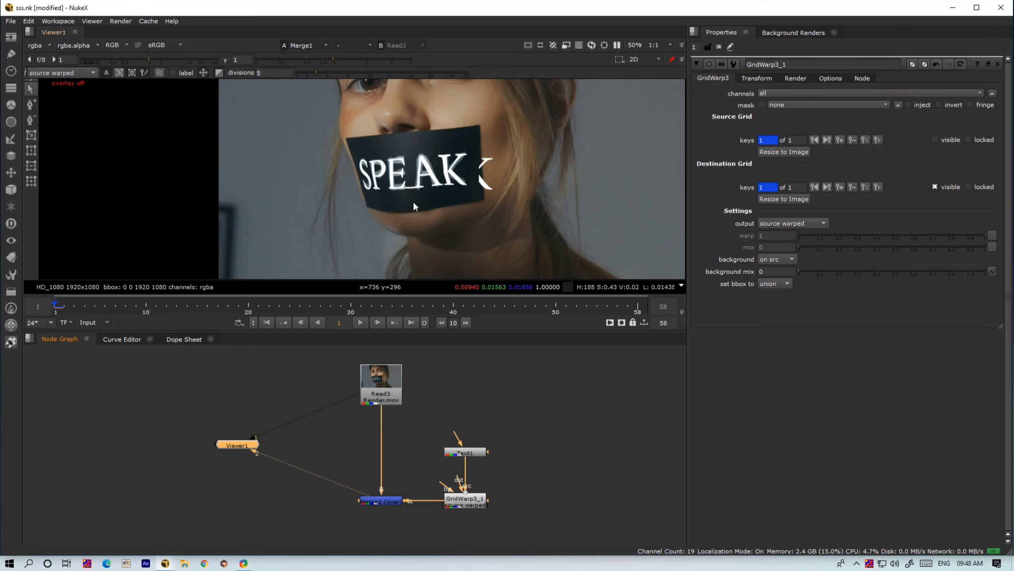
- Add two Merge nodes below Merge1 and GridWarp3_1, and connect the second one's A input to the Read3 footage
middle_click_drag(410, 535, 420, 496)
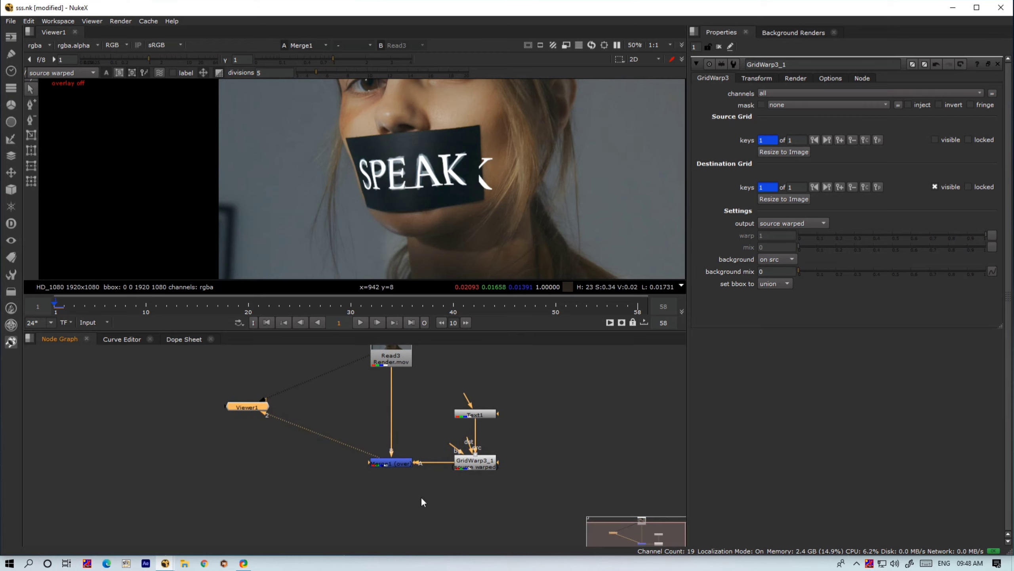
left_click(403, 500)
key("m")
left_click(474, 495)
key("m")
left_click_drag(466, 480, 403, 349)
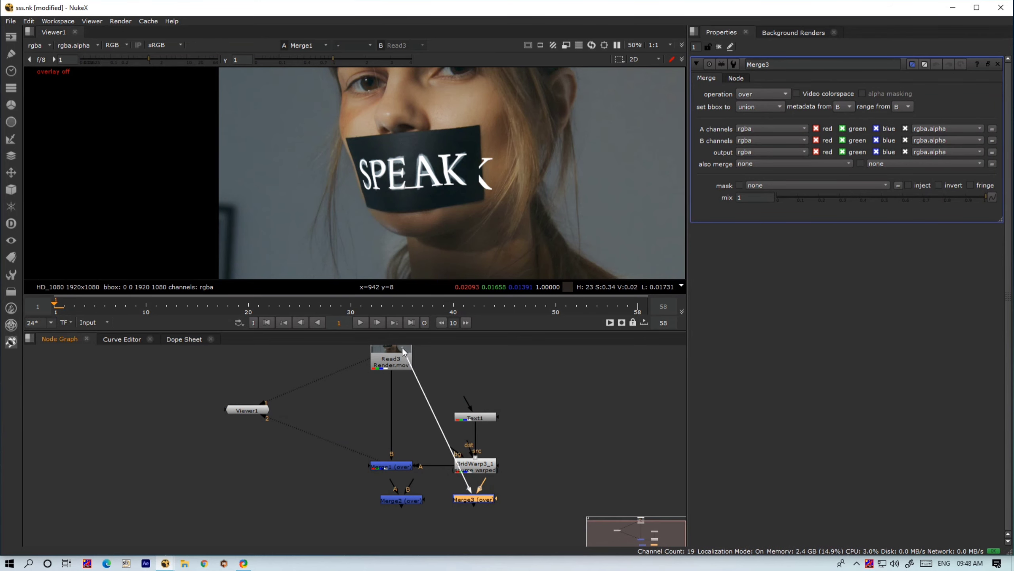
- Connect Merge2's B input to Merge1 and its A input to Merge3, and align the two new Merge nodes in a row
middle_click_drag(397, 513, 403, 466)
scroll(403, 465, "up", 3)
left_click_drag(409, 445, 408, 384)
key("space")
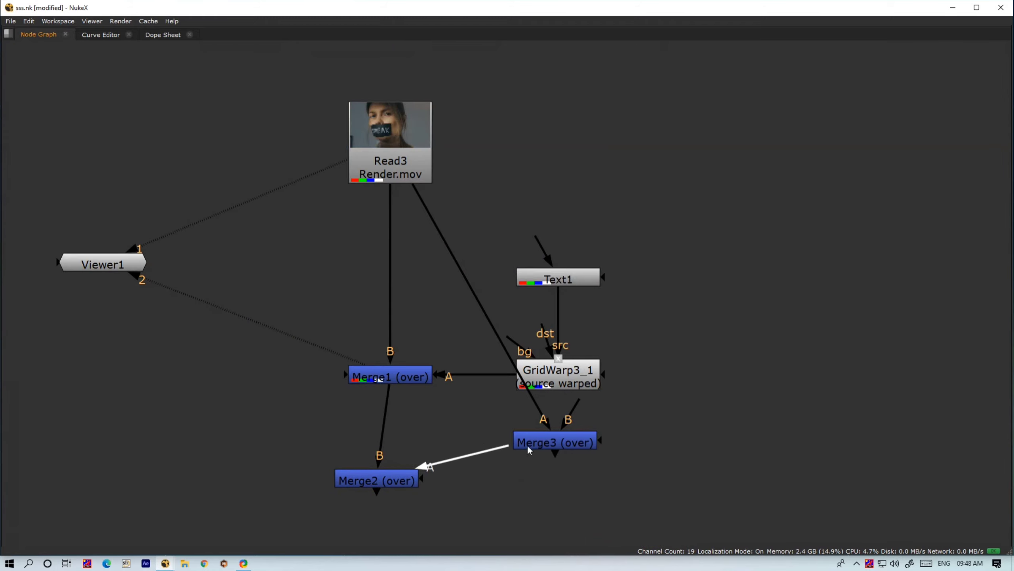
left_click_drag(572, 445, 581, 481)
left_click_drag(384, 484, 397, 484)
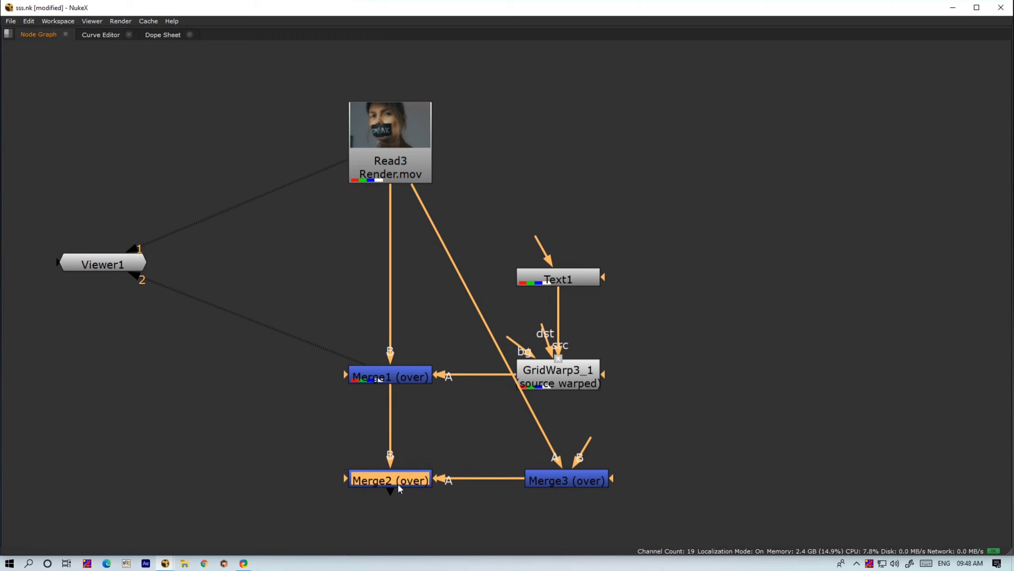
- Add a Roto node beside Merge3 and connect Merge3's B input to it
left_click(591, 481)
left_click(748, 472)
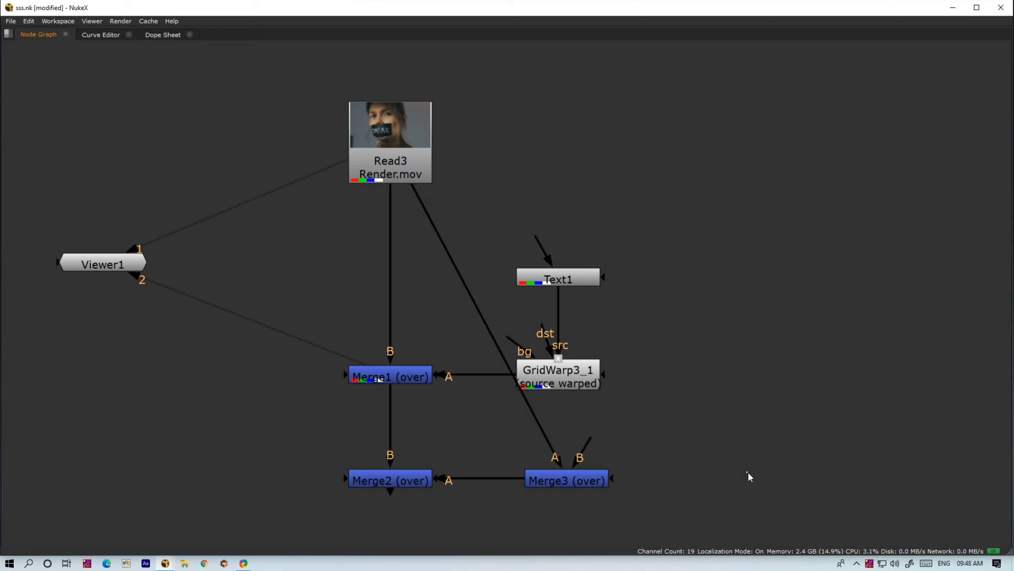
key("o")
left_click_drag(589, 440, 775, 484)
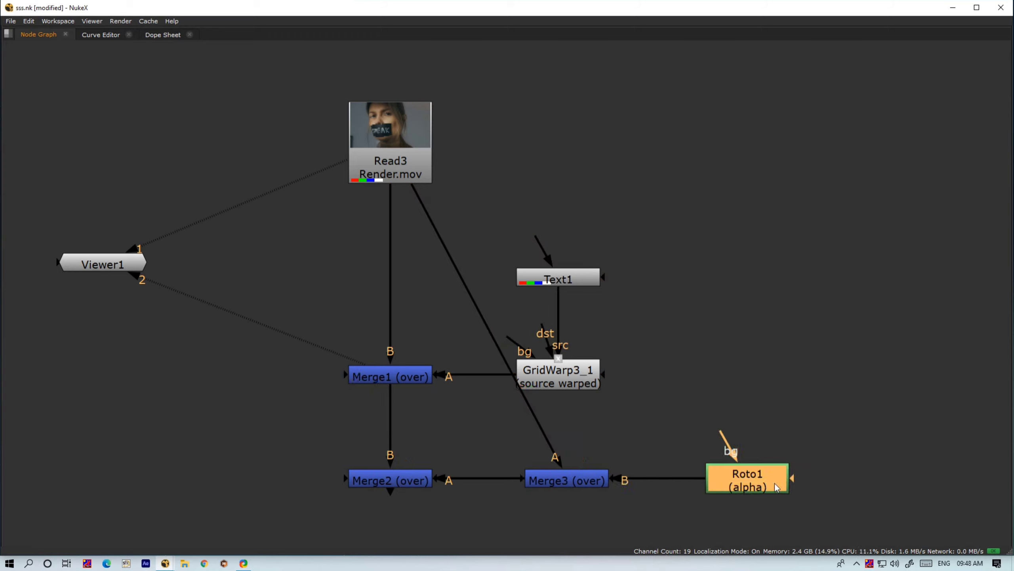
left_click_drag(687, 435, 618, 485)
- Set the Merge3 node's operation to in
left_click(599, 480)
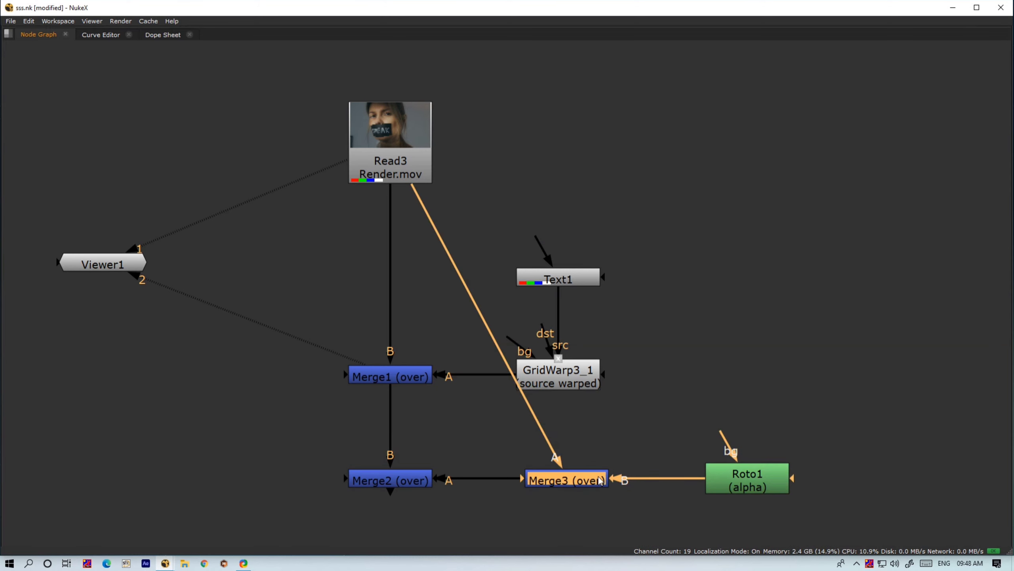
key("space")
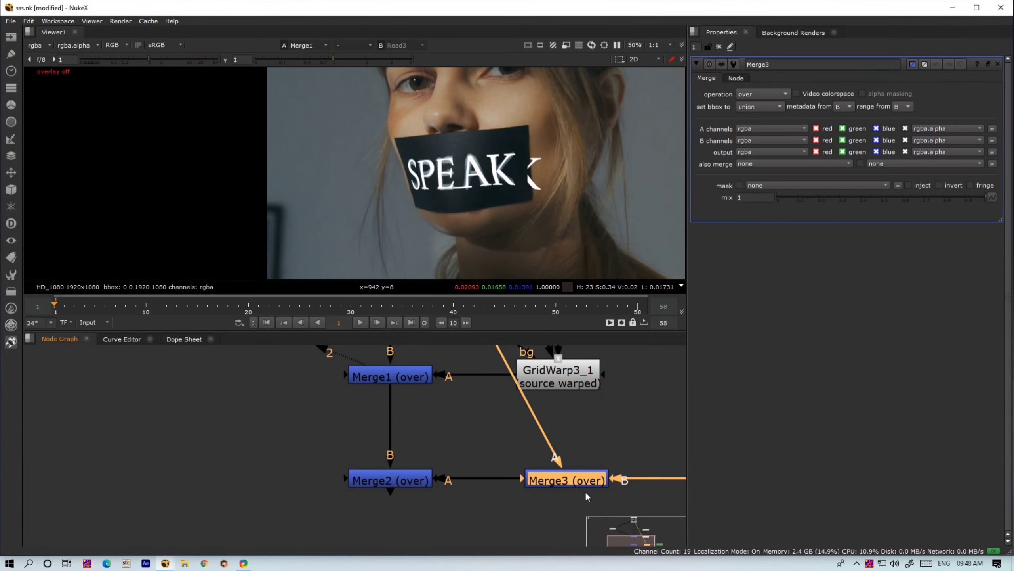
left_click(774, 97)
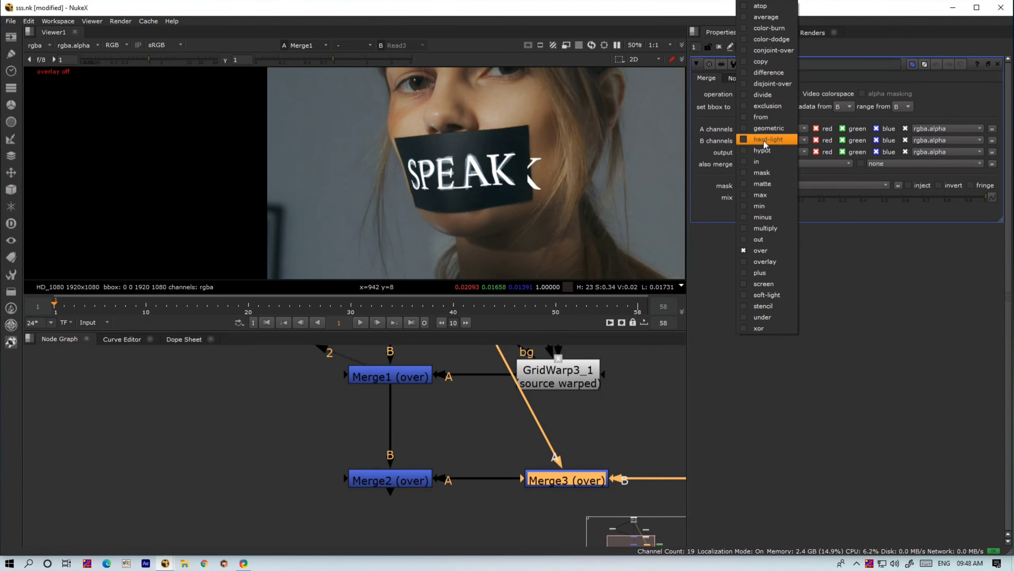
left_click(761, 157)
- Draw a closed Bezier shape in Roto1 around the stray part of the K that spills past the tape's edge
middle_click_drag(624, 435, 497, 420)
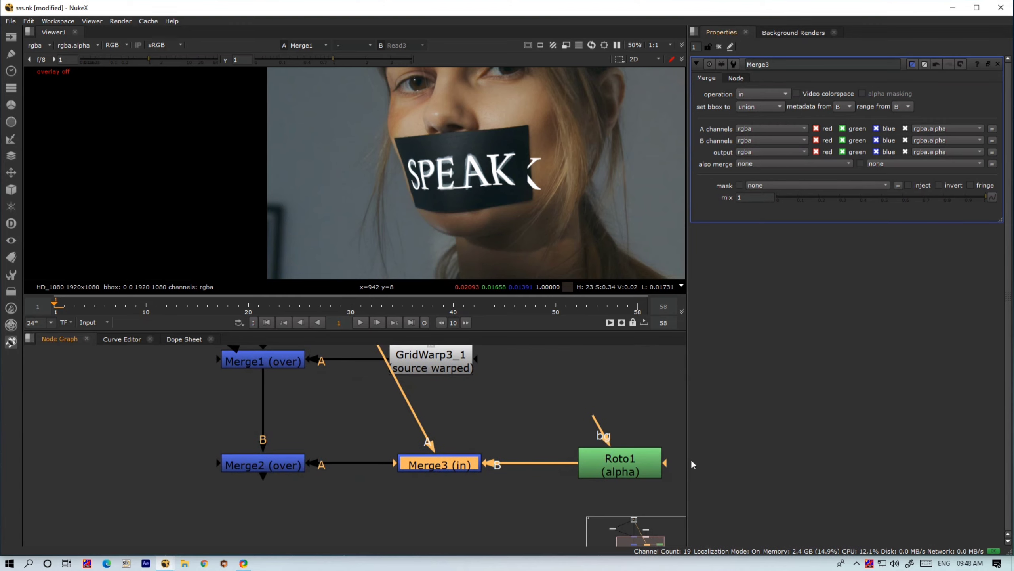
double_click(614, 465)
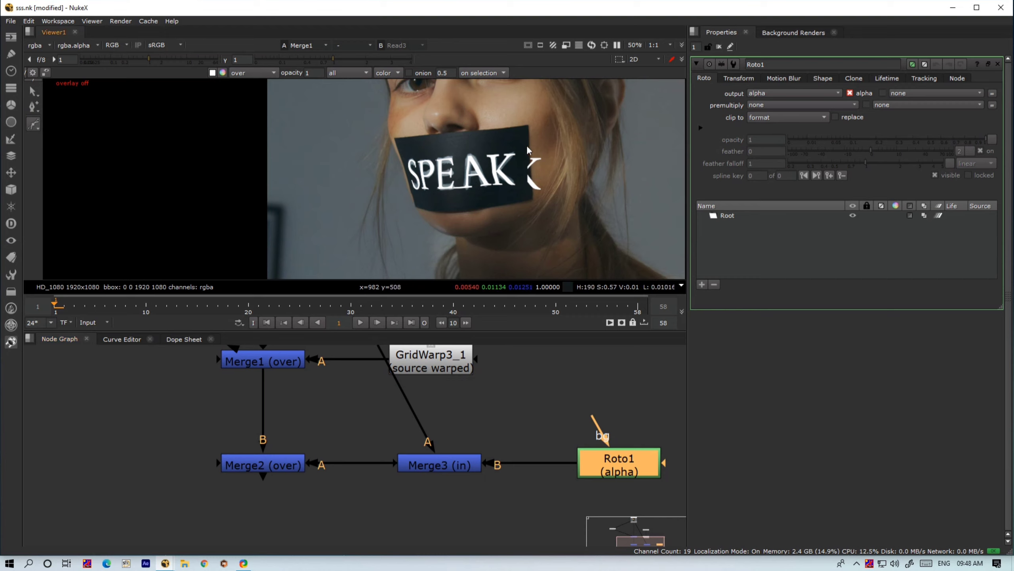
left_click(36, 124)
left_click(54, 121)
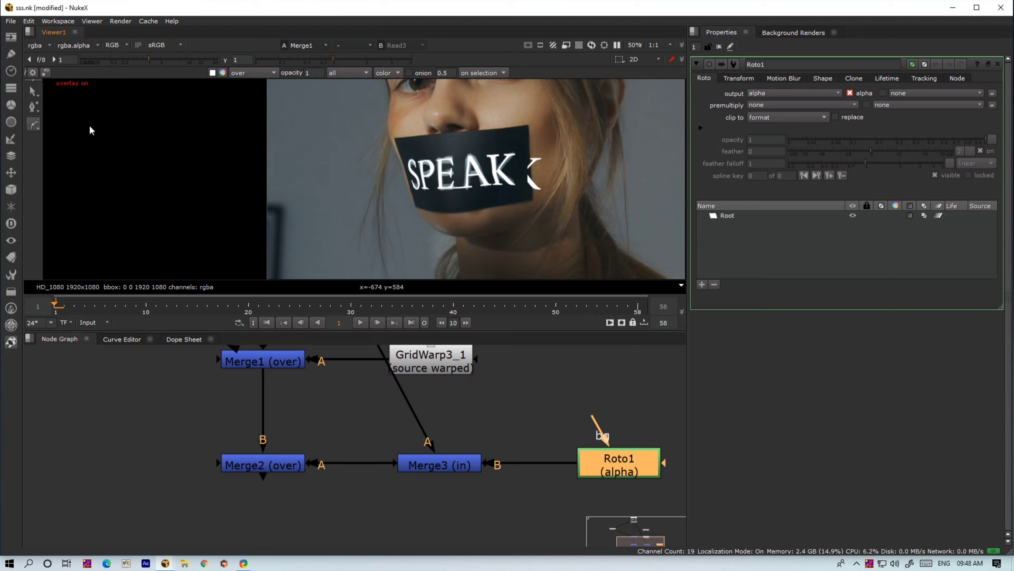
left_click(533, 141)
left_click_drag(517, 164, 516, 170)
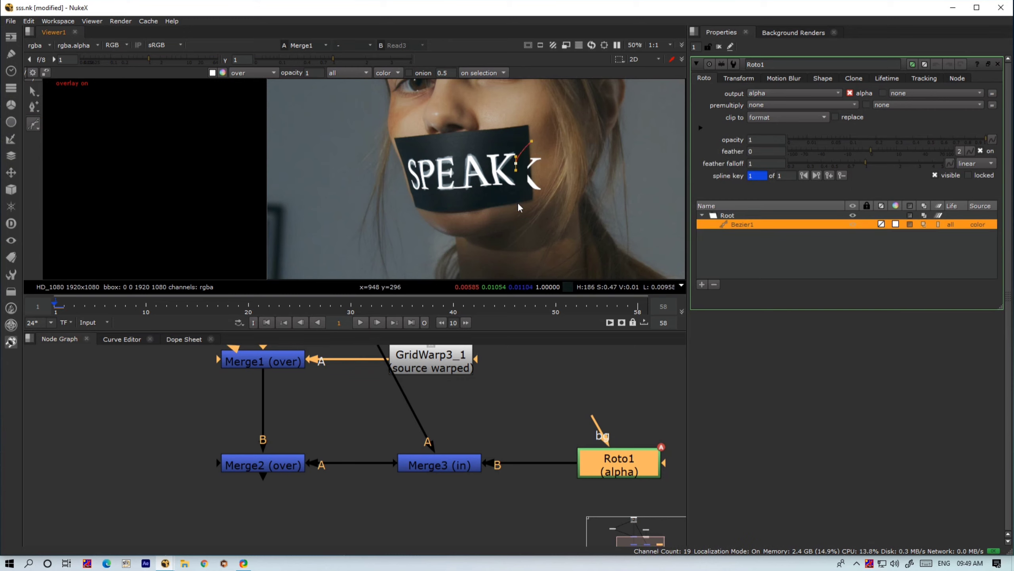
left_click(533, 141)
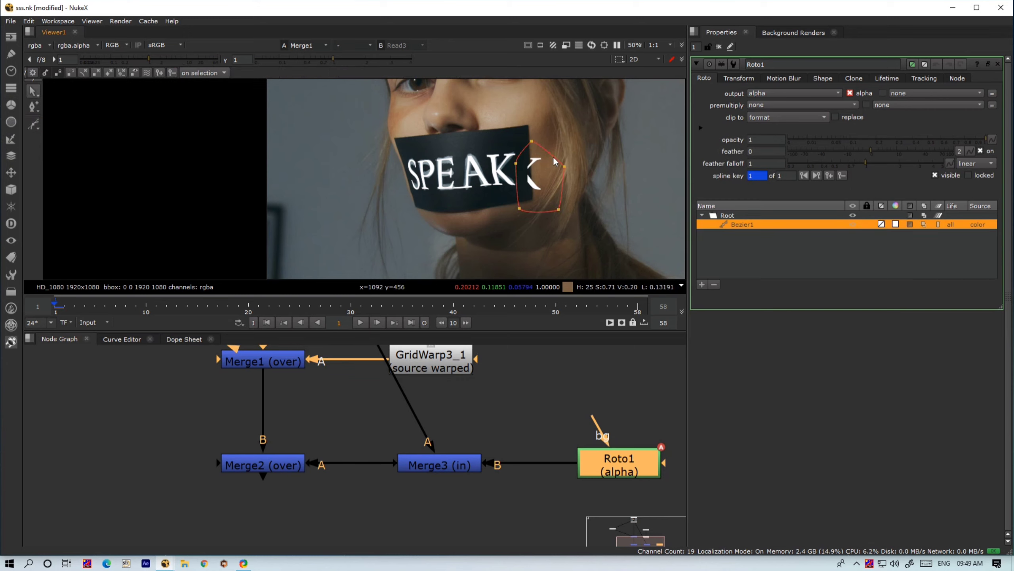
- View Merge2 on viewer input 2 with the overlay hidden to check the K's cleanup
left_click(246, 468)
key("2")
key("o")
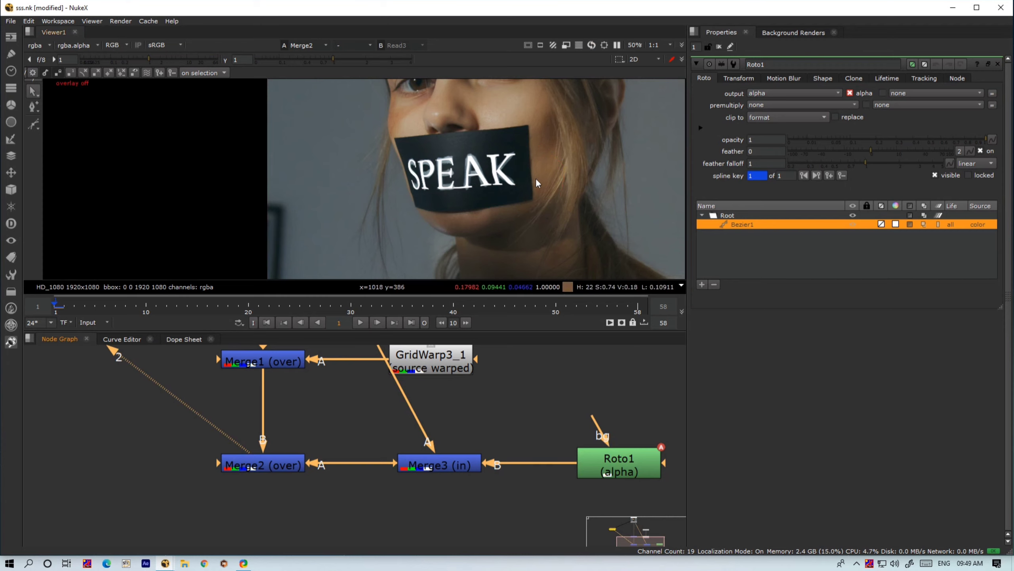
- Open the GridWarp3_1 node's properties
scroll(510, 422, "down", 5)
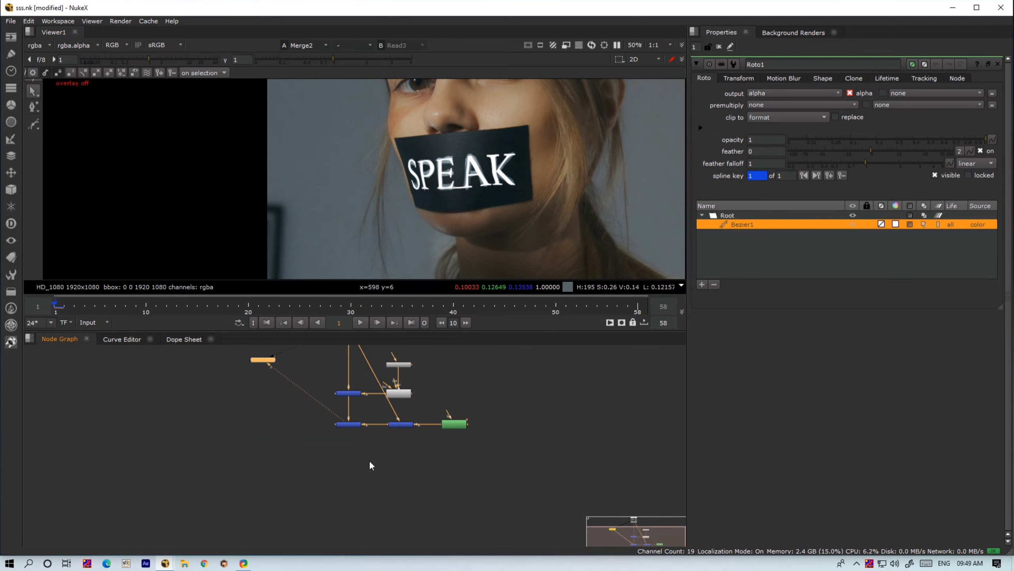
middle_click_drag(379, 415, 377, 453)
scroll(398, 424, "up", 3)
double_click(399, 436)
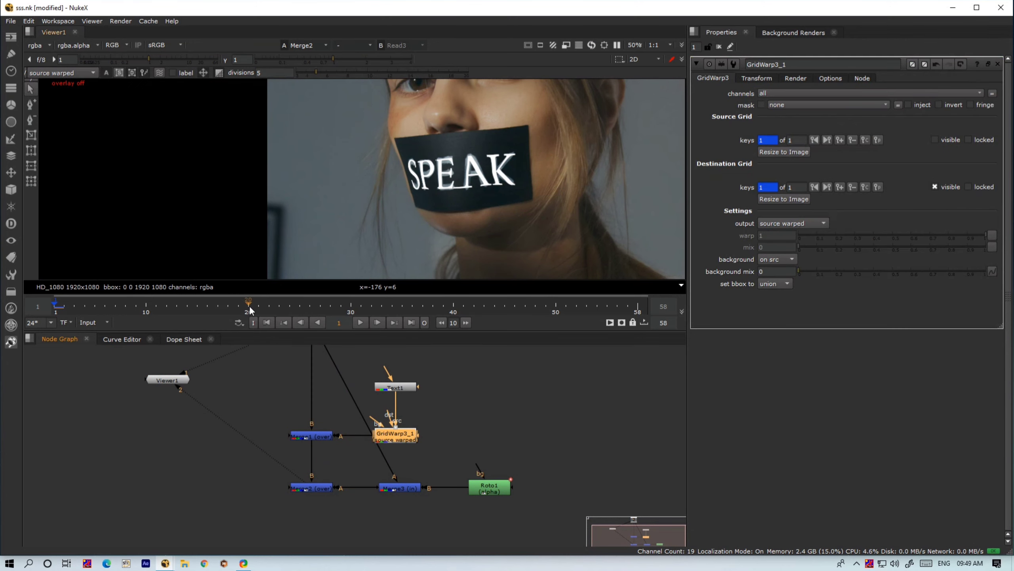
- At frame 10, move the destination grid of GridWarp3_1 so the warped SPEAK text lines up with the painted letters
left_click(147, 305)
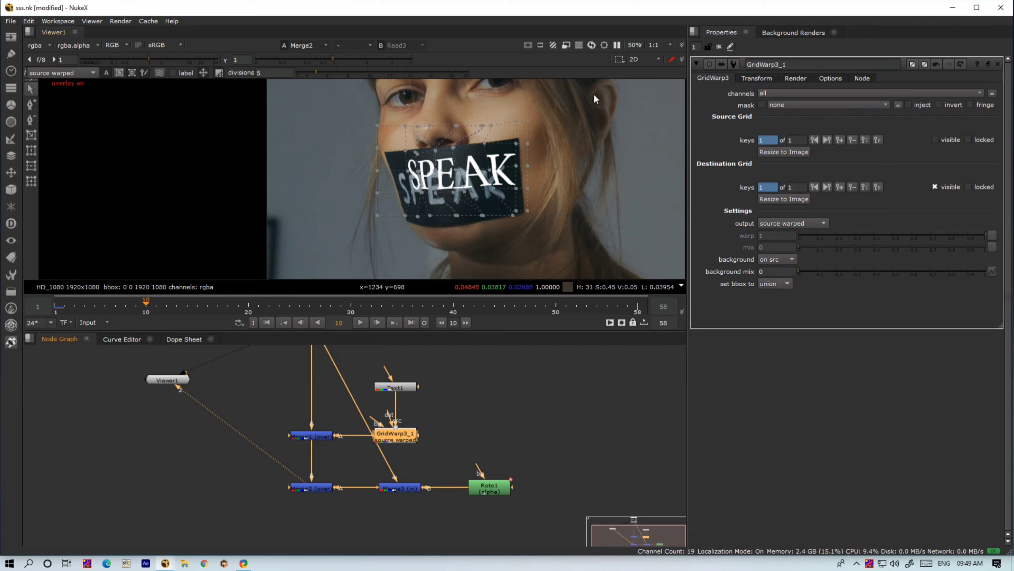
scroll(455, 180, "up", 5)
left_click_drag(425, 116, 399, 155)
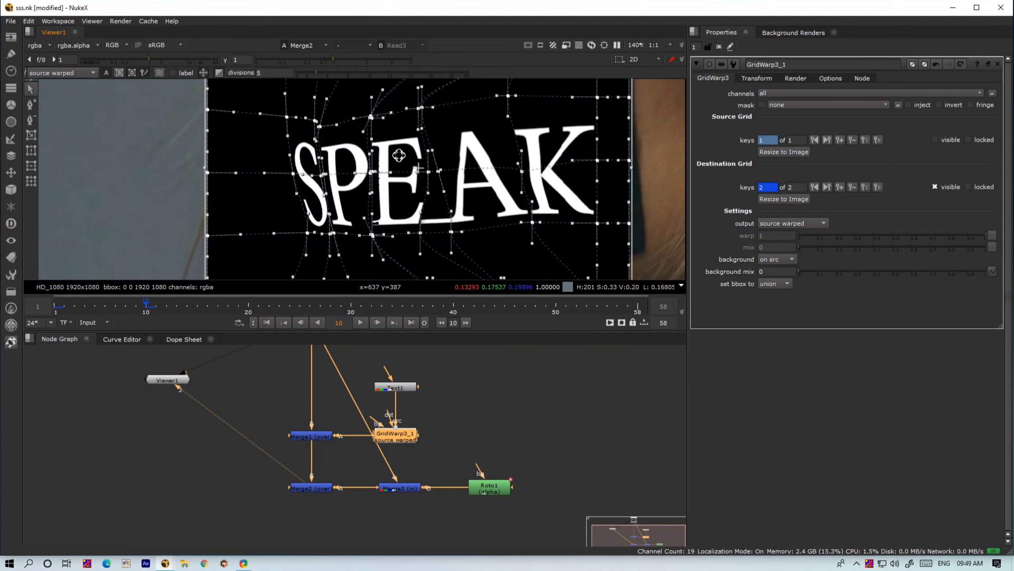
scroll(399, 156, "down", 3)
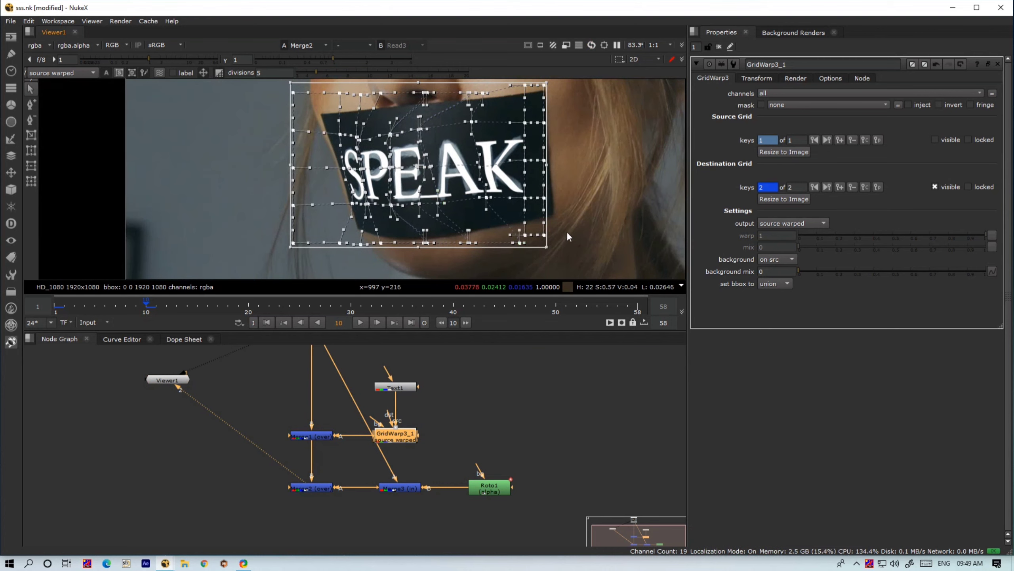
- At frame 20, reposition the destination grid of GridWarp3_1 over the painted letters on the tape
left_click(248, 305)
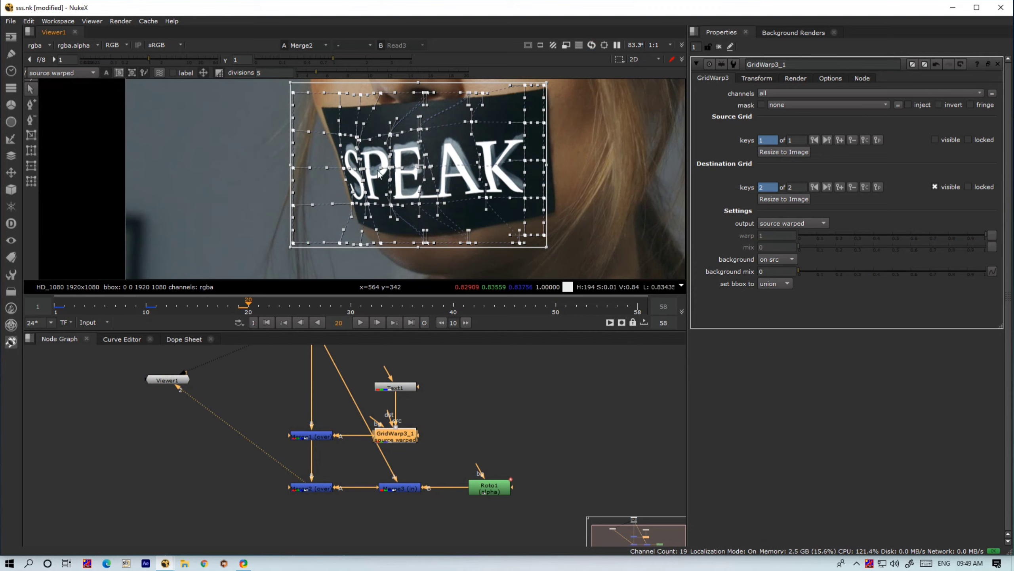
scroll(440, 155, "up", 3)
left_click_drag(448, 145, 445, 136)
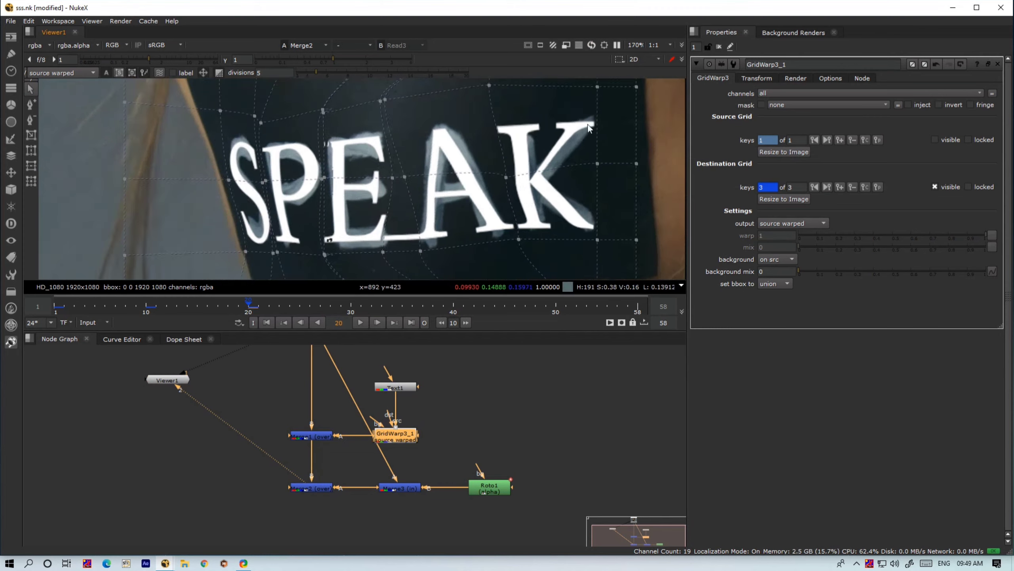
scroll(615, 113, "down", 2)
scroll(606, 170, "up", 3)
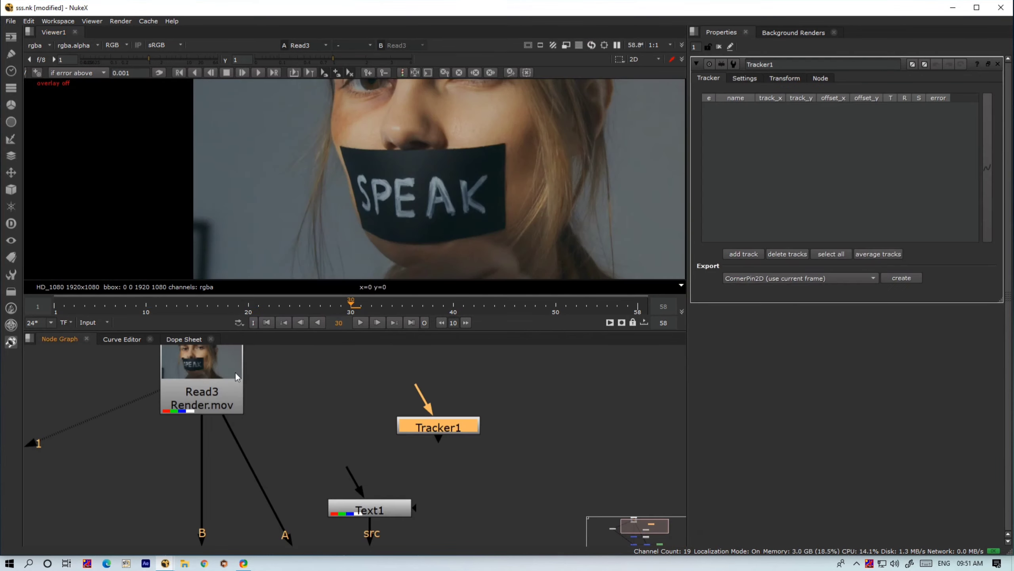
- Place Tracker1 beside Read3, connected to its footage, and view it on viewer input 2
left_click_drag(432, 428, 451, 386)
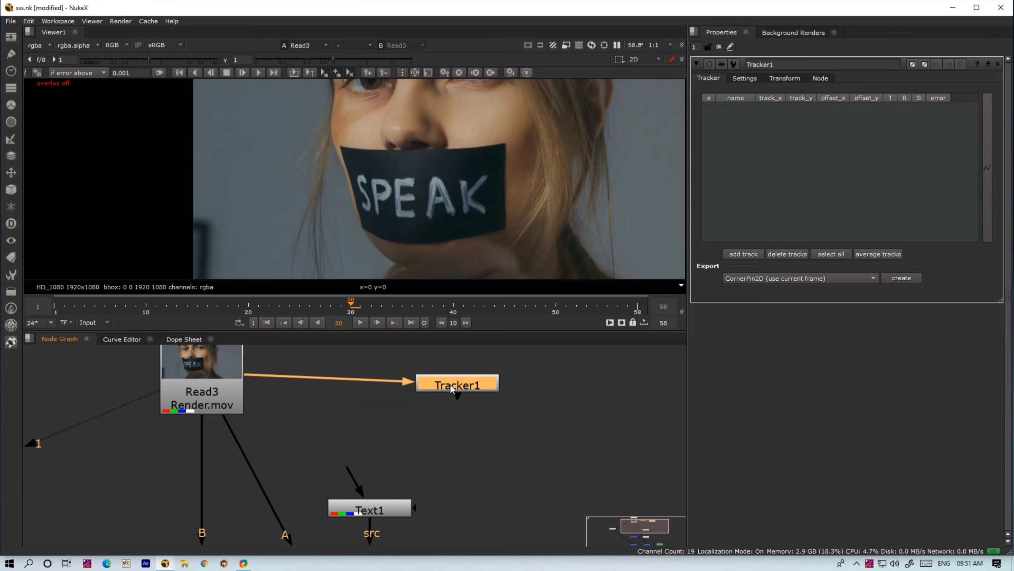
left_click(500, 384)
left_click(480, 384)
key("2")
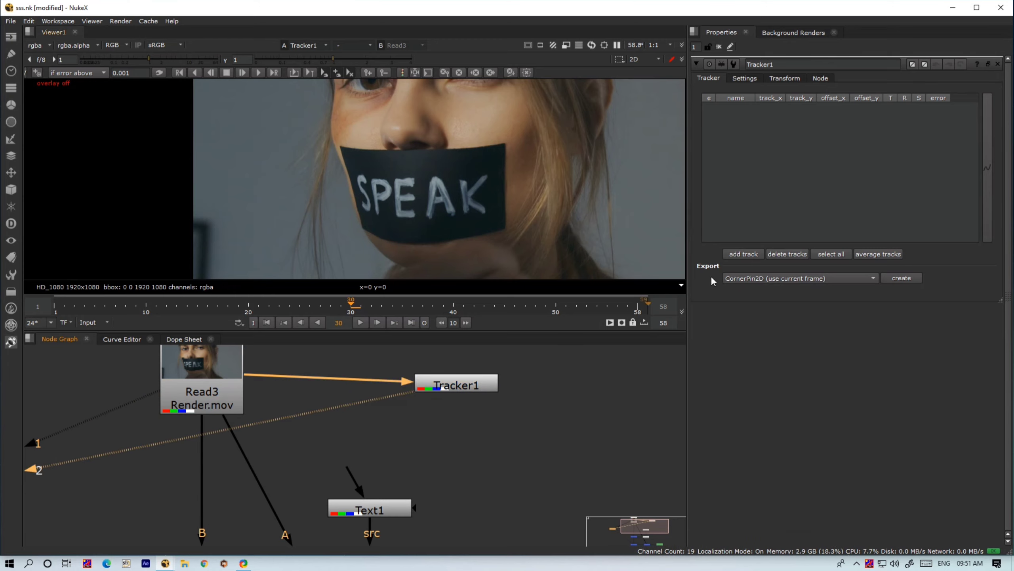
- Add a first track in Tracker1, show the viewer overlay, and place the track on the upper end of the painted S
left_click(723, 255)
scroll(525, 195, "down", 5)
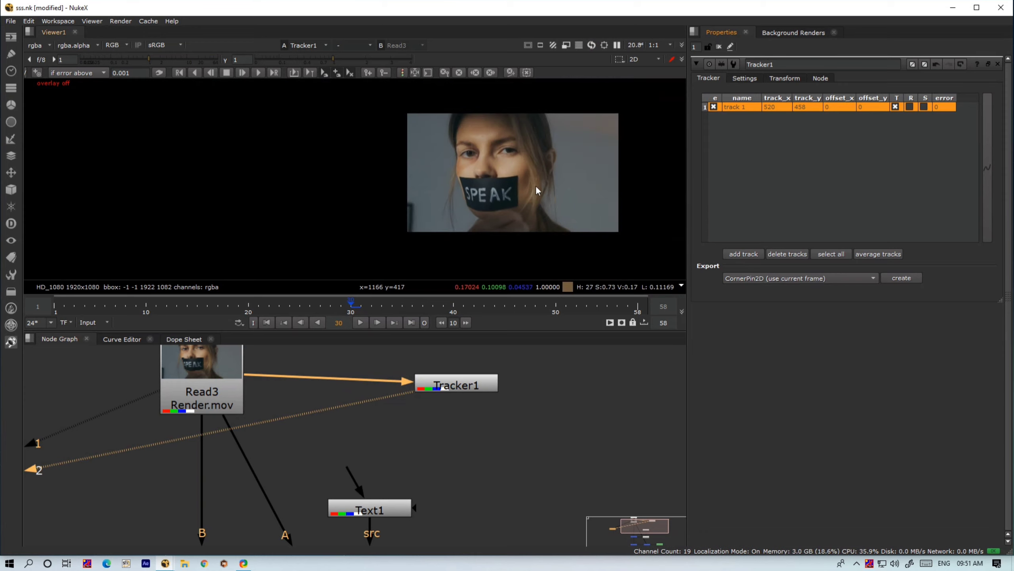
key("o")
scroll(431, 198, "up", 12)
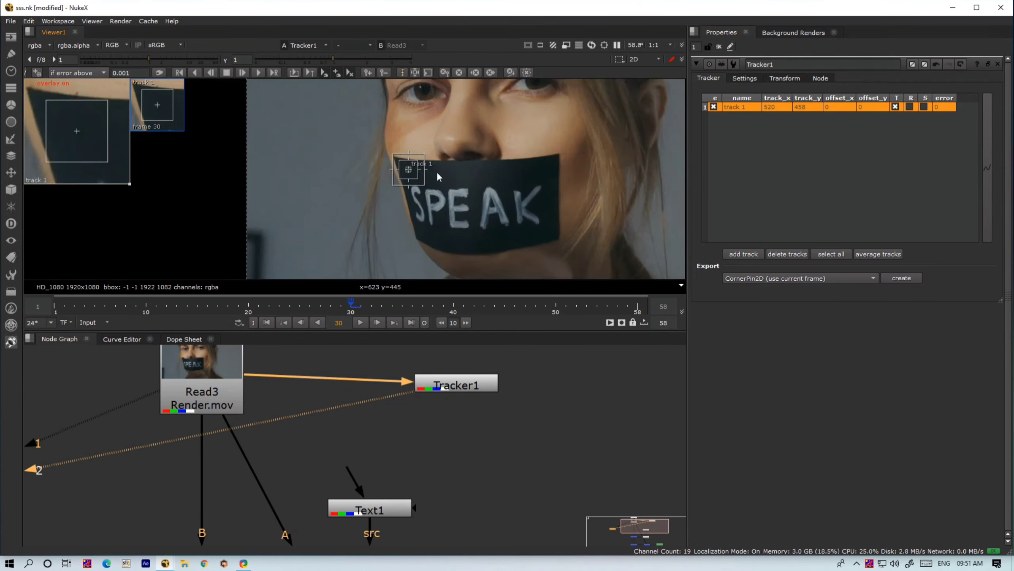
scroll(388, 156, "down", 3)
left_click_drag(387, 155, 402, 212)
scroll(412, 223, "down", 4)
middle_click_drag(412, 223, 407, 158)
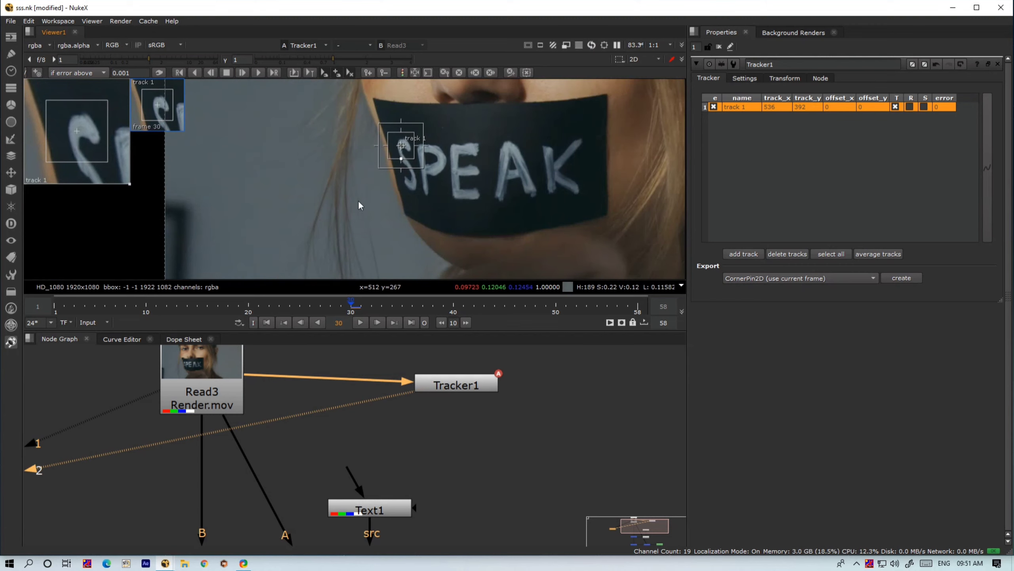
- Add three more tracks, placed on the lower end of the S and the top and bottom of the K's stem
left_click(747, 253)
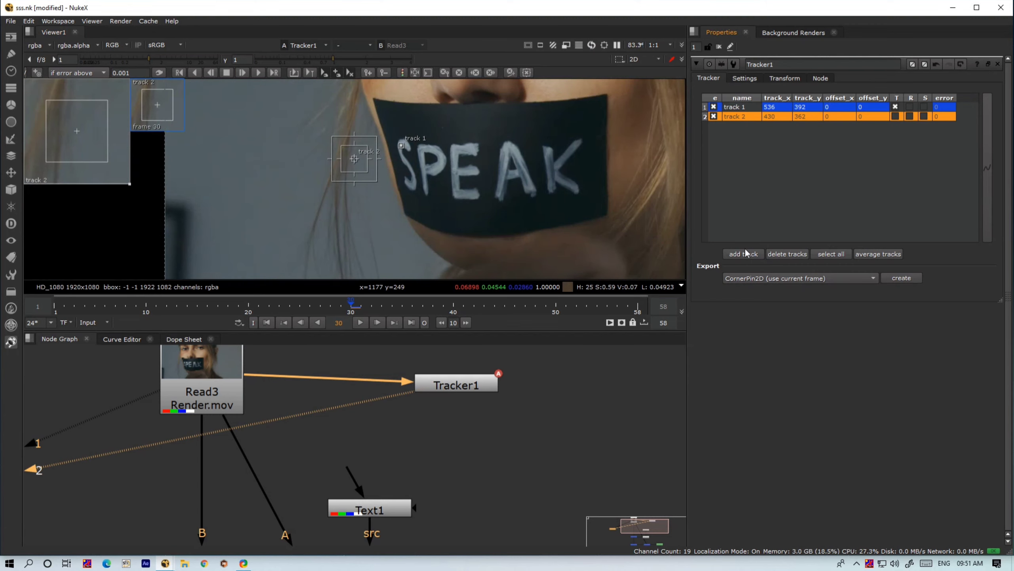
left_click_drag(355, 163, 407, 184)
left_click(744, 254)
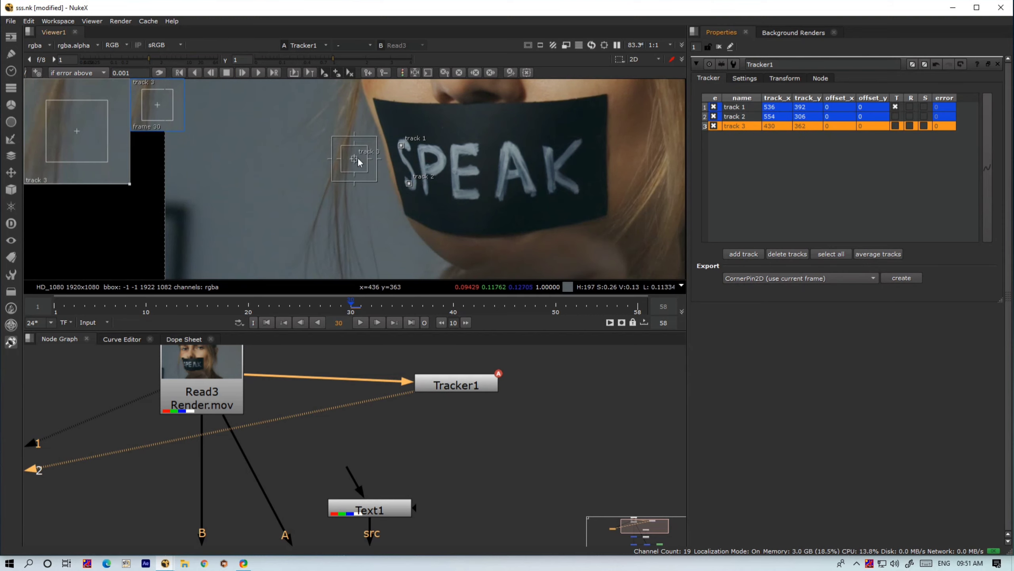
left_click_drag(358, 157, 551, 153)
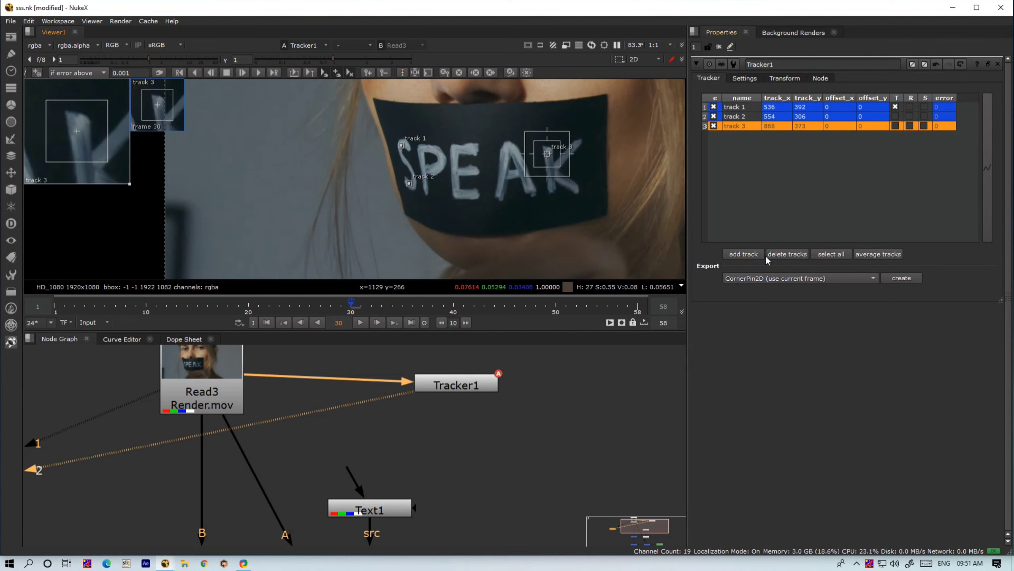
left_click(762, 254)
left_click_drag(365, 160, 552, 185)
- Track all four points backward from frame 30 to the first frame, and return to frame 30
left_click(620, 120)
key("ctrl+a")
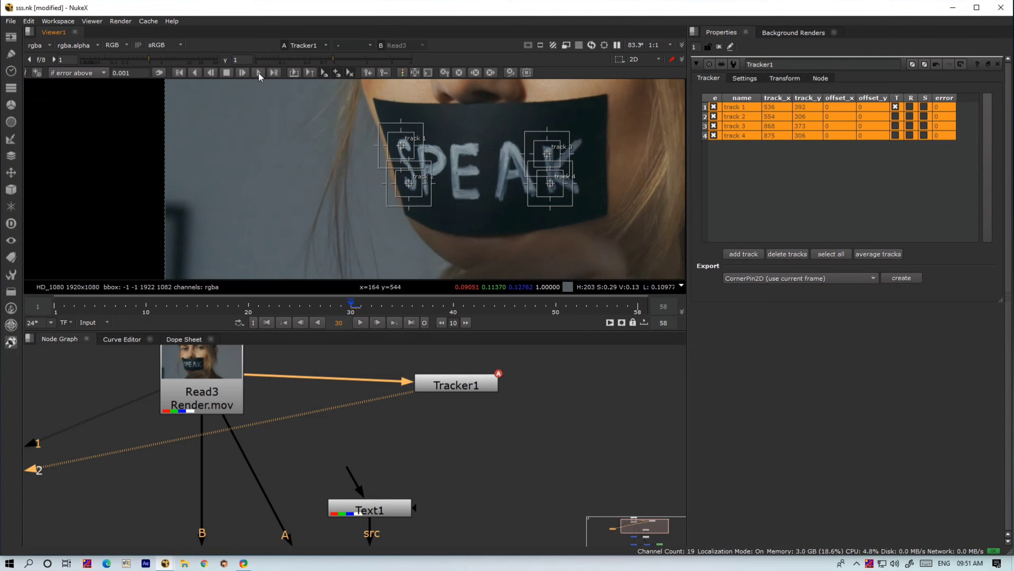
left_click(198, 73)
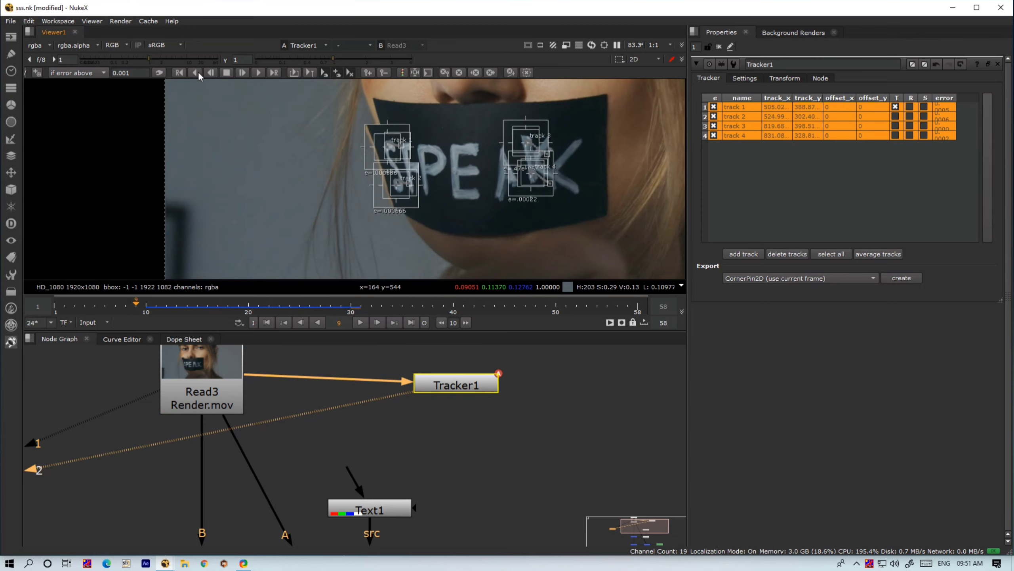
left_click(353, 307)
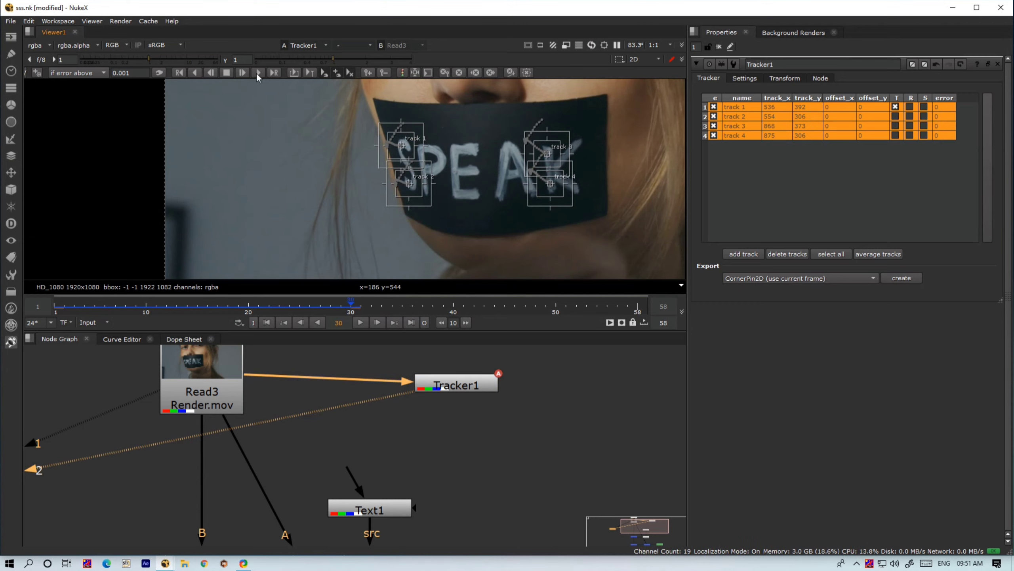